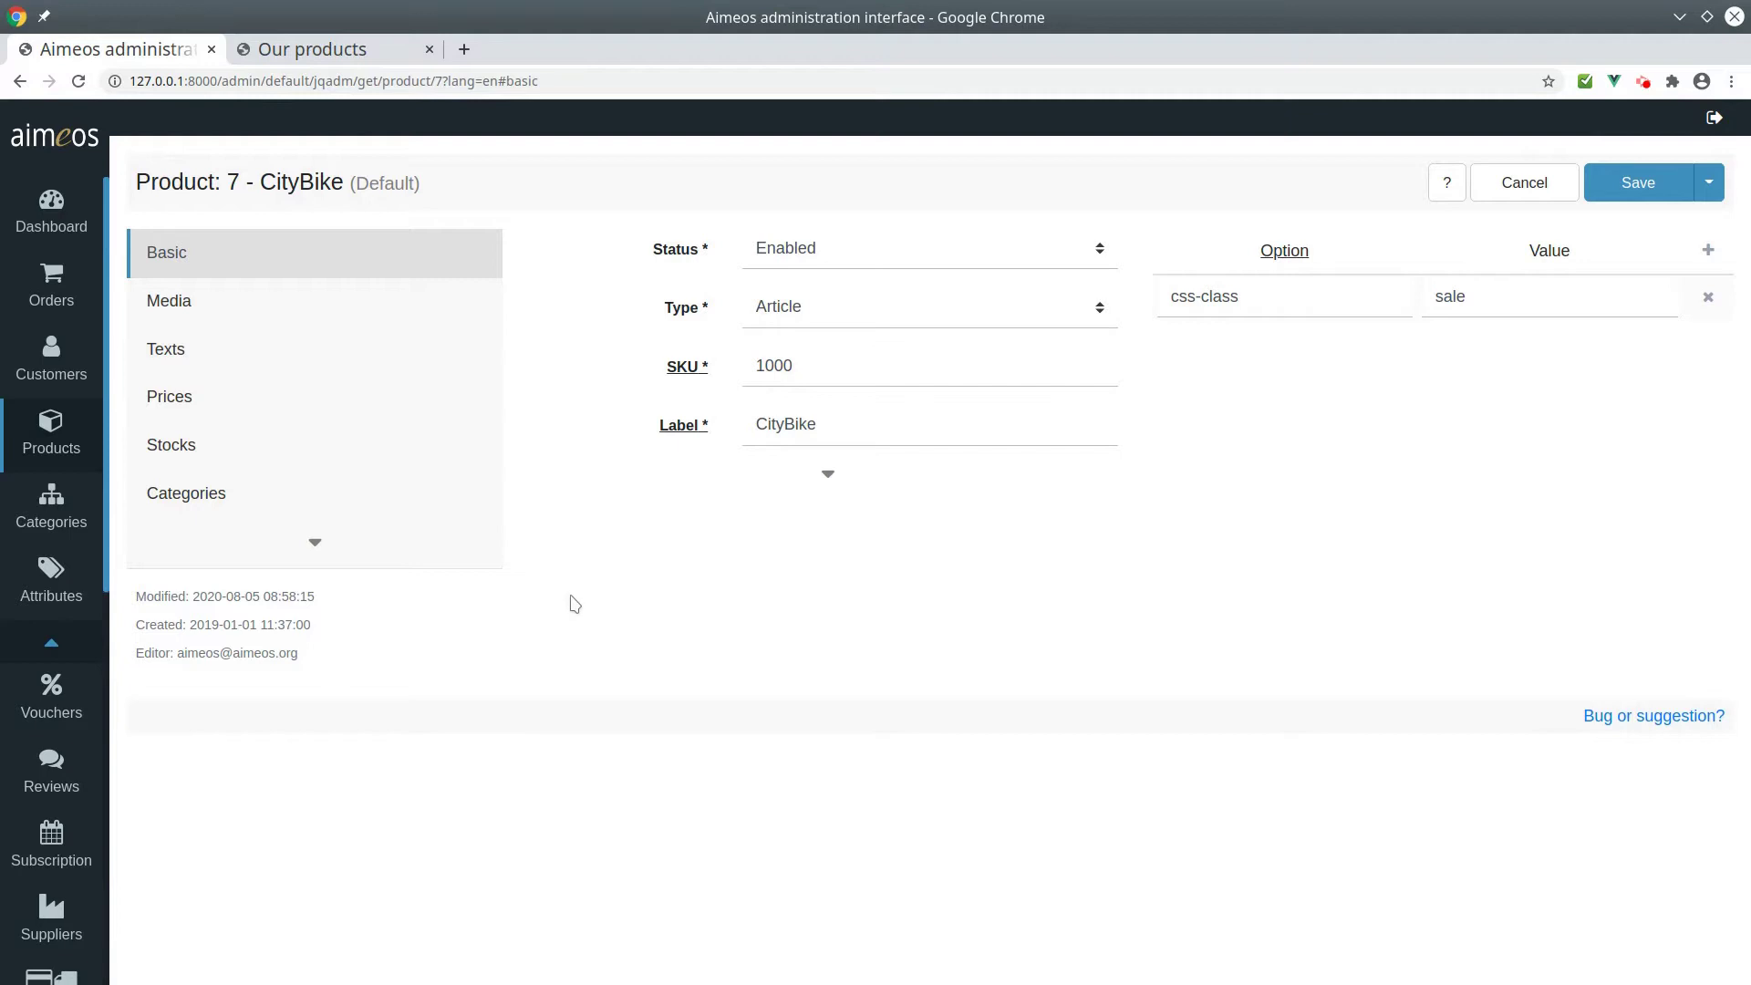
Reveal the hidden product tabs and show CityBike's Characteristics section.
{"action": "left_click", "coordinate": [376, 558]}
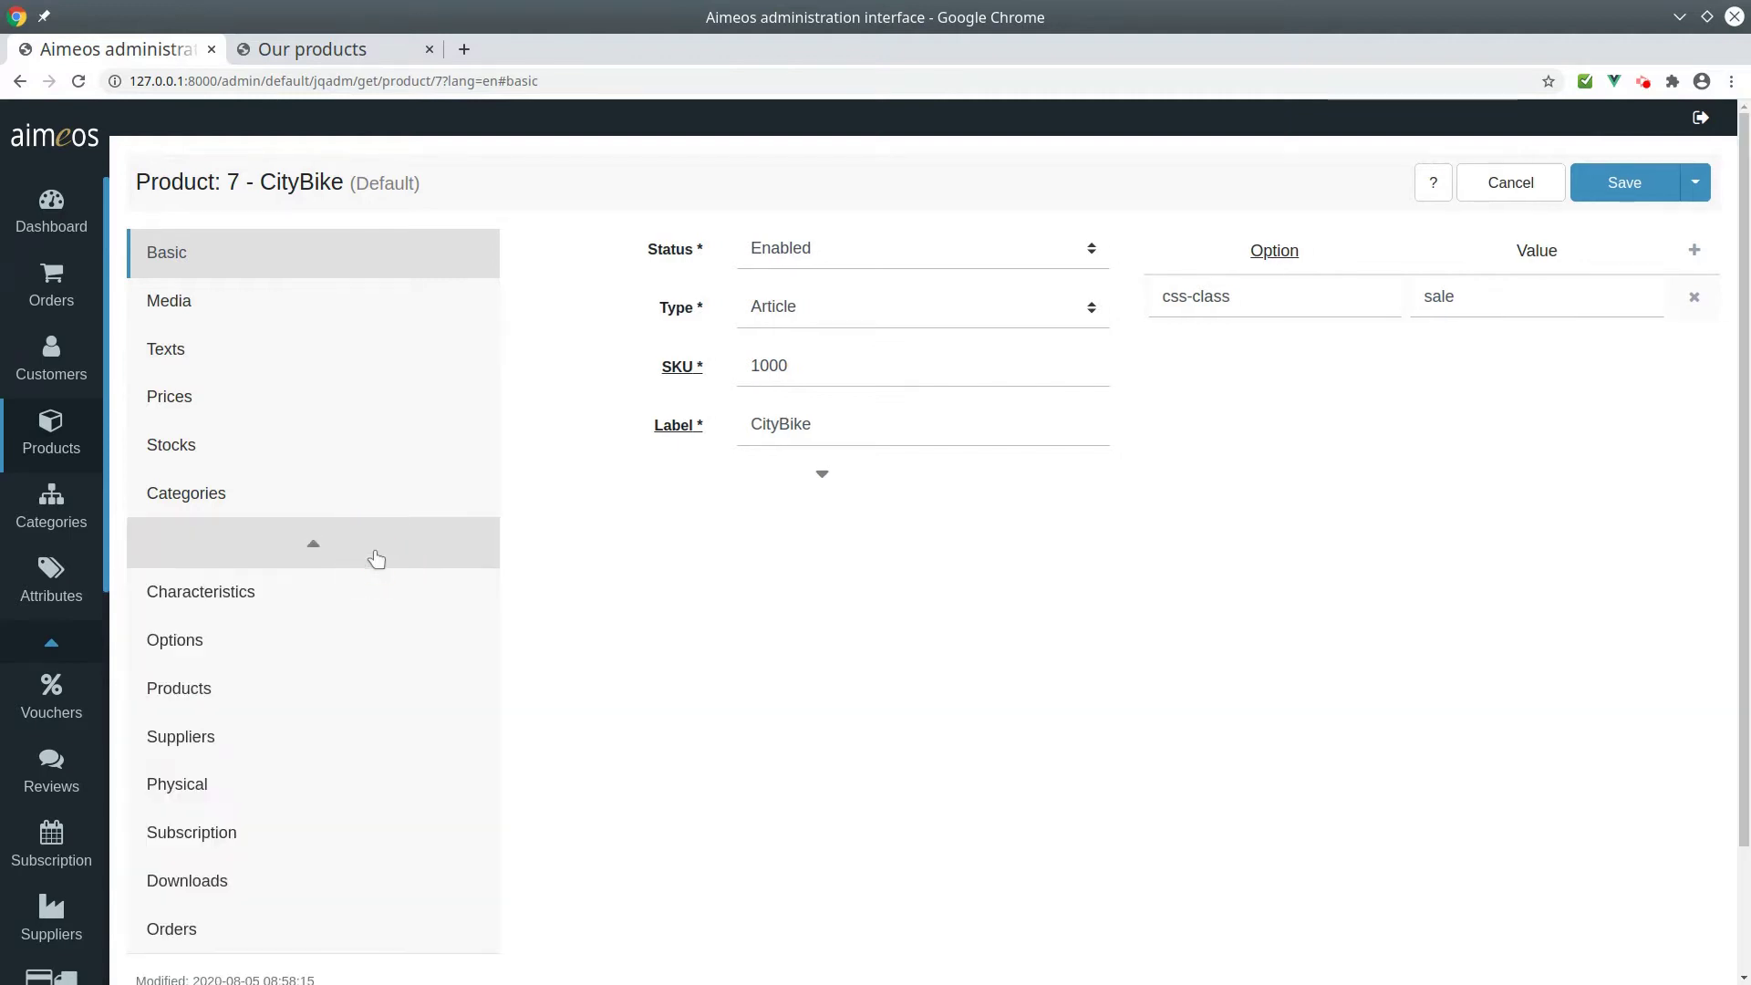
{"action": "left_click", "coordinate": [375, 591]}
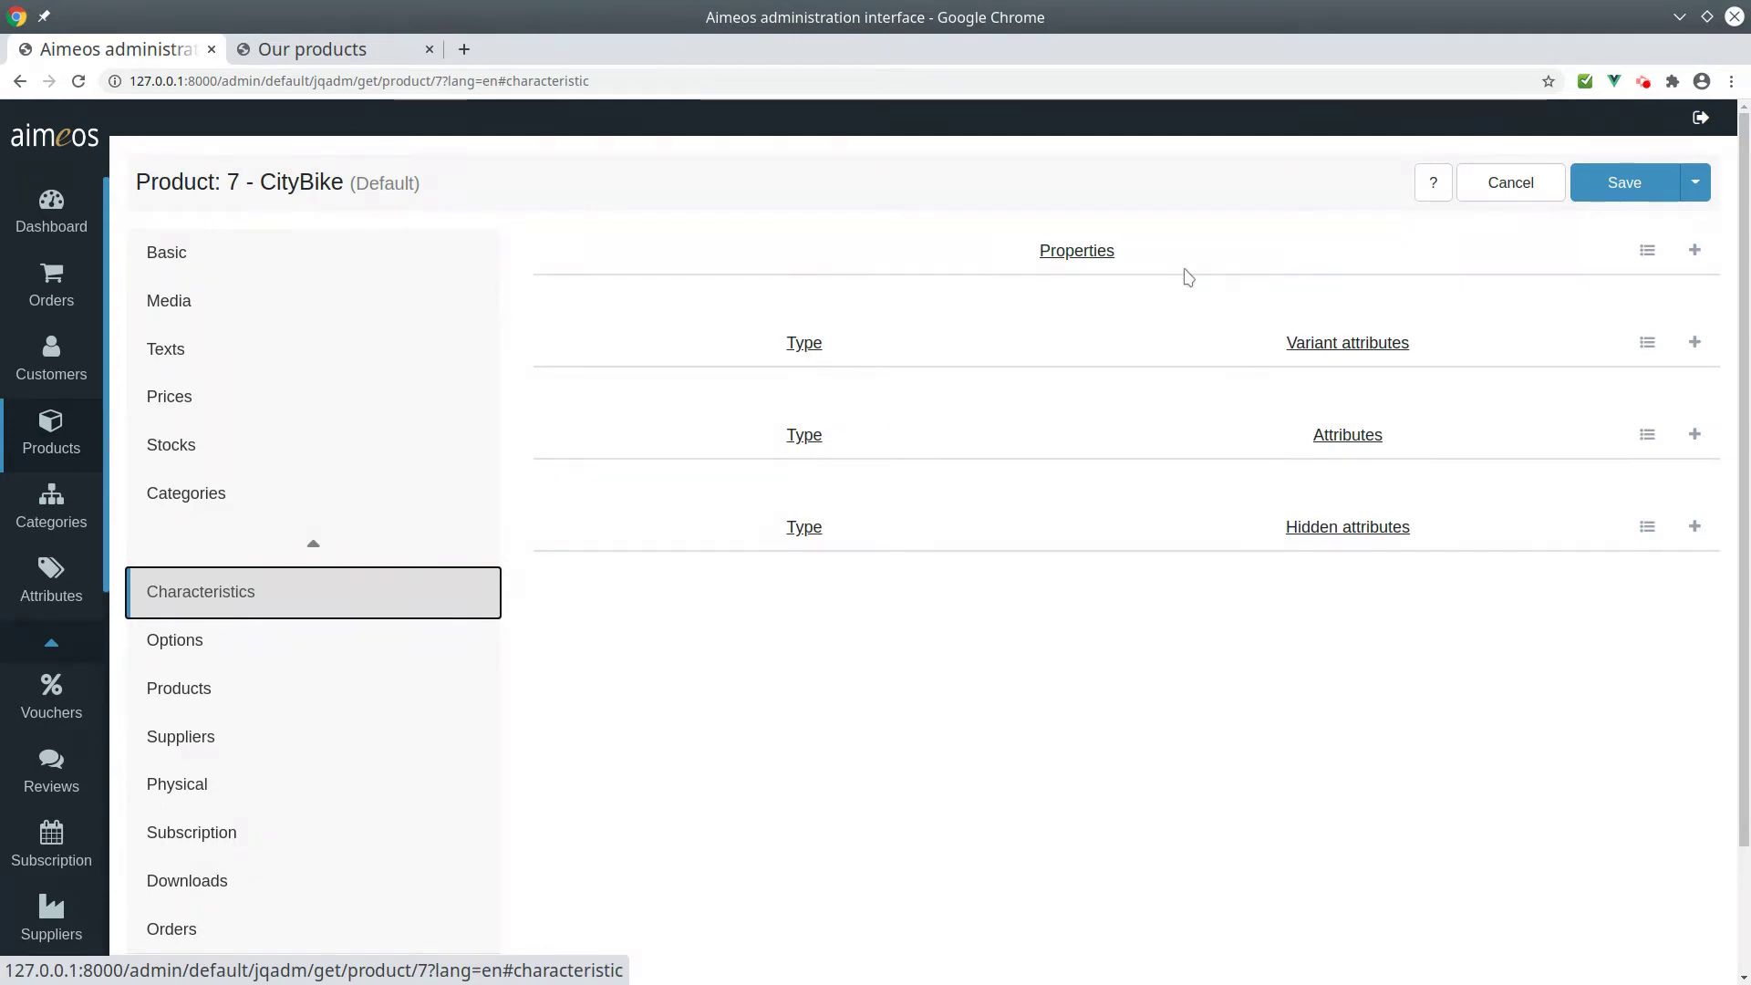
Add an EAN property with value 6677 to CityBike and save the product.
{"action": "left_click", "coordinate": [1689, 255]}
{"action": "left_click", "coordinate": [801, 294]}
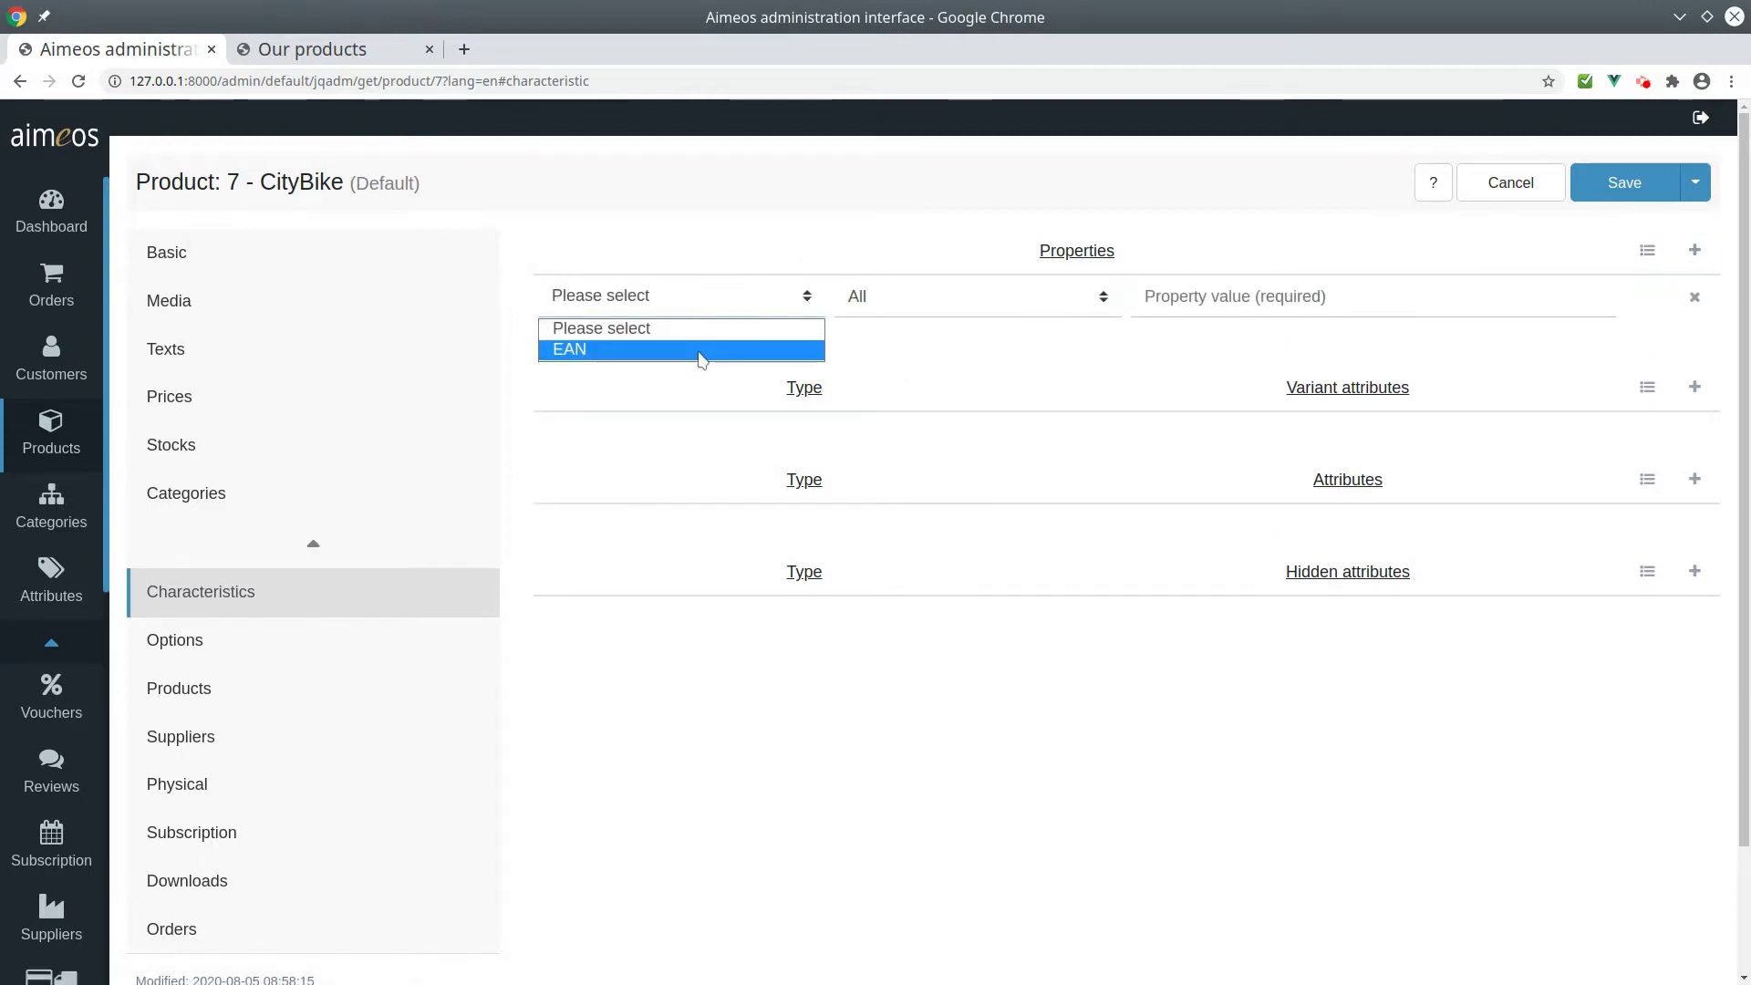
{"action": "left_click", "coordinate": [701, 349]}
{"action": "left_click", "coordinate": [1272, 297]}
{"action": "type", "text": "667"}
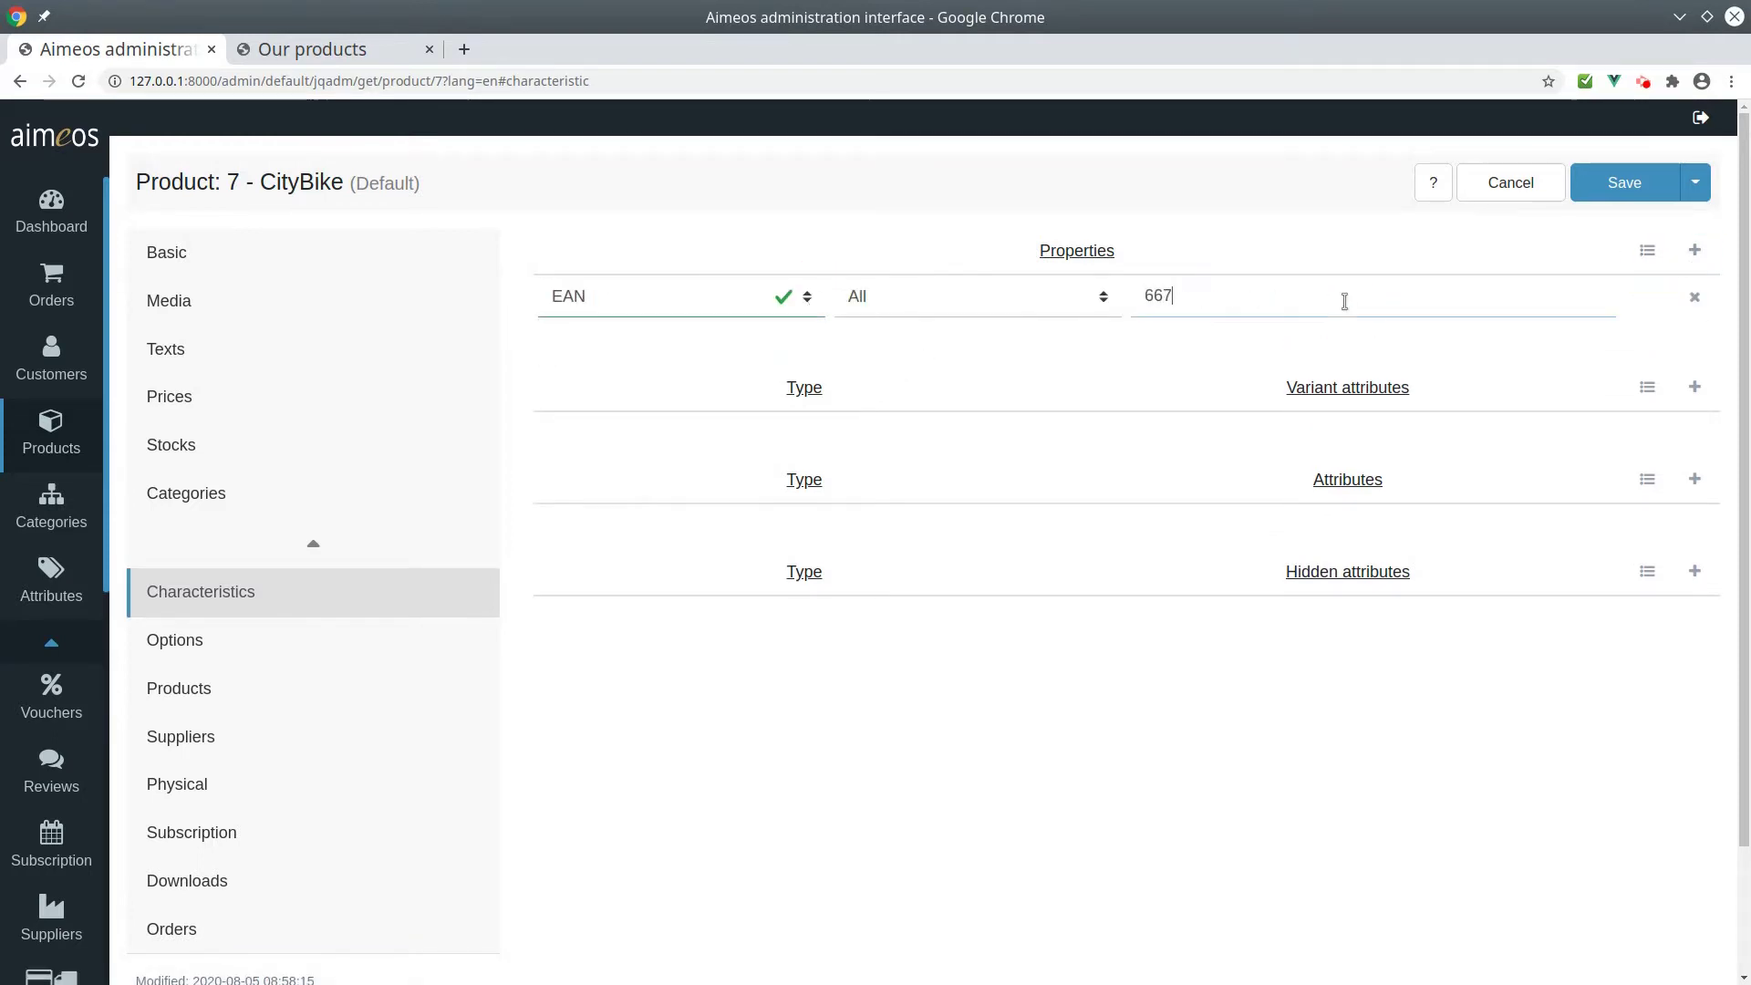
{"action": "type", "text": "7"}
{"action": "left_click", "coordinate": [1621, 182]}
Confirm the storefront CityBike page lists EAN 6677 under Characteristics, then return to administration.
{"action": "left_click", "coordinate": [339, 55]}
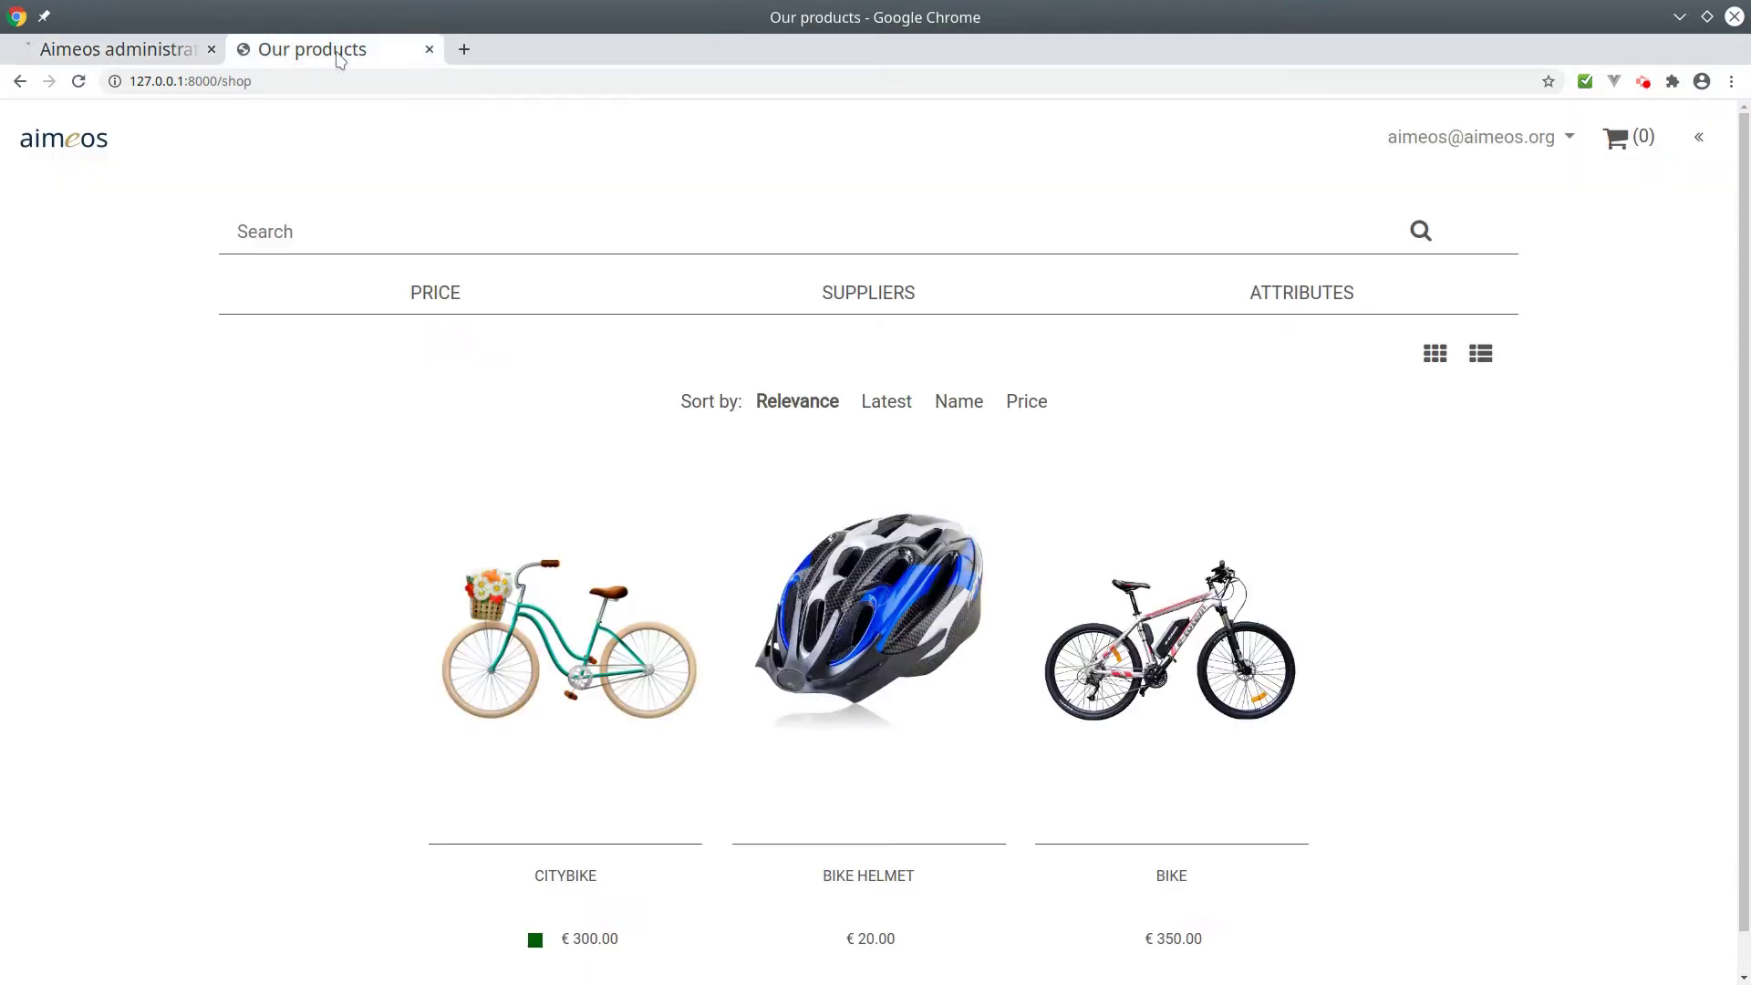
{"action": "left_click", "coordinate": [585, 605]}
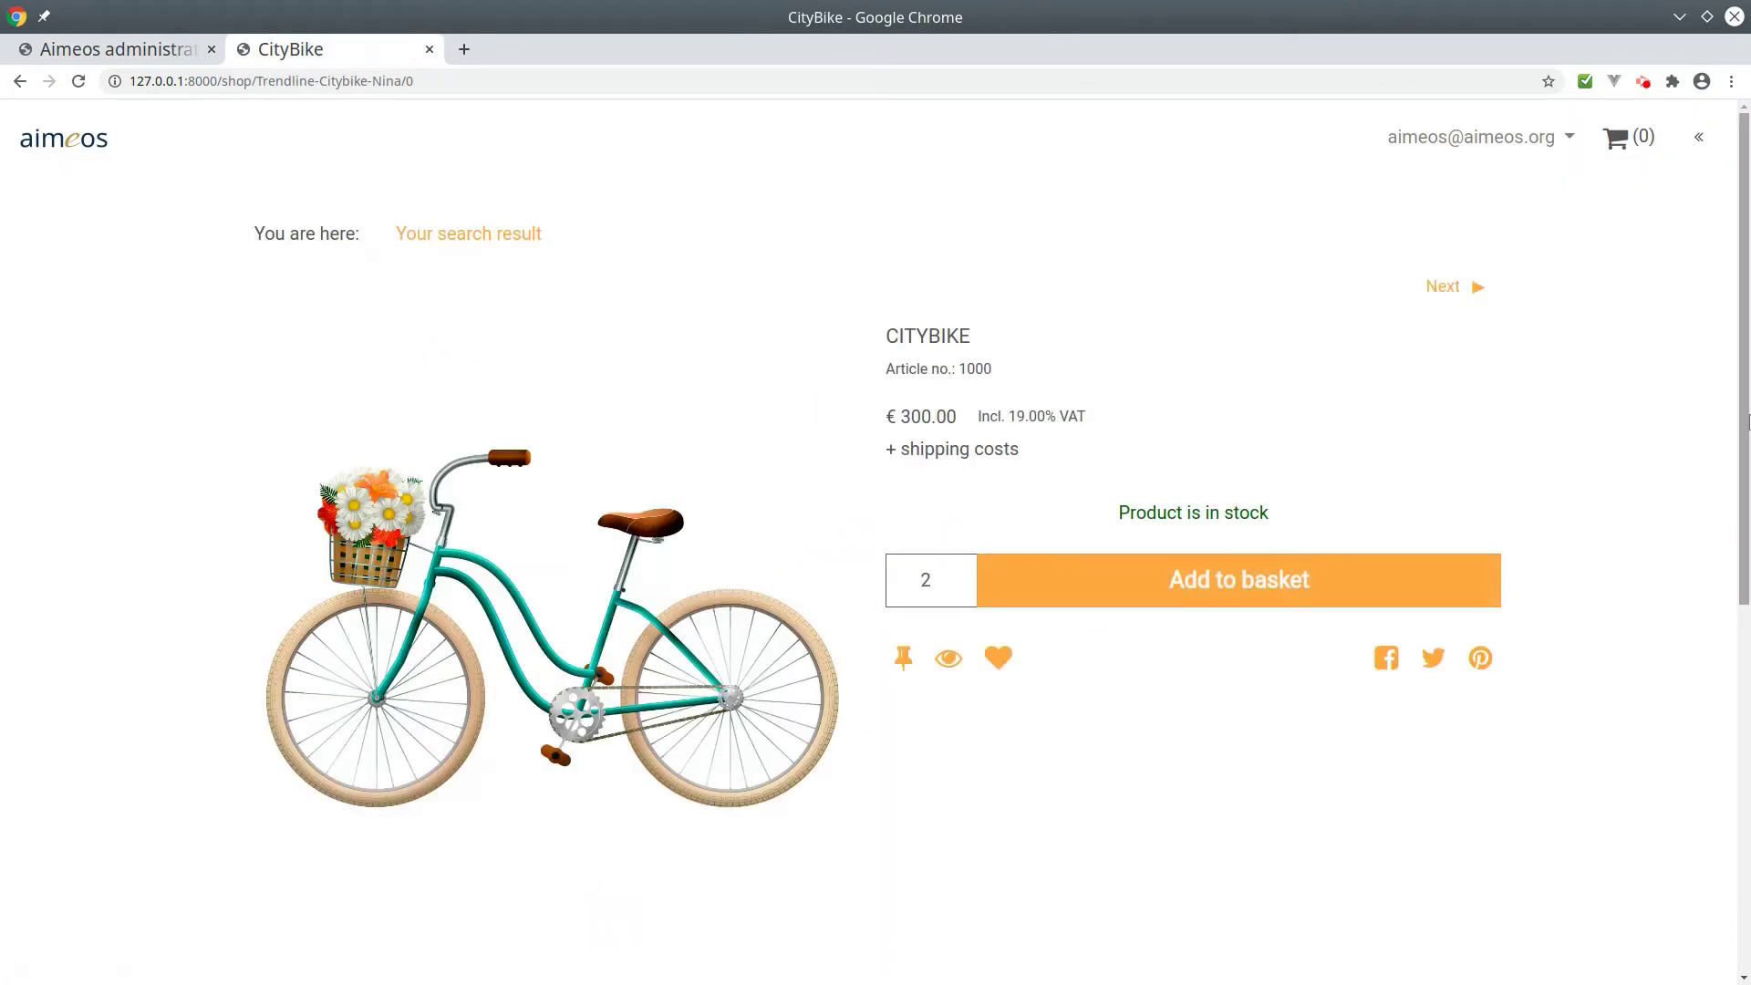
{"action": "scroll", "coordinate": [1737, 415], "scroll_direction": "down", "scroll_amount": 6}
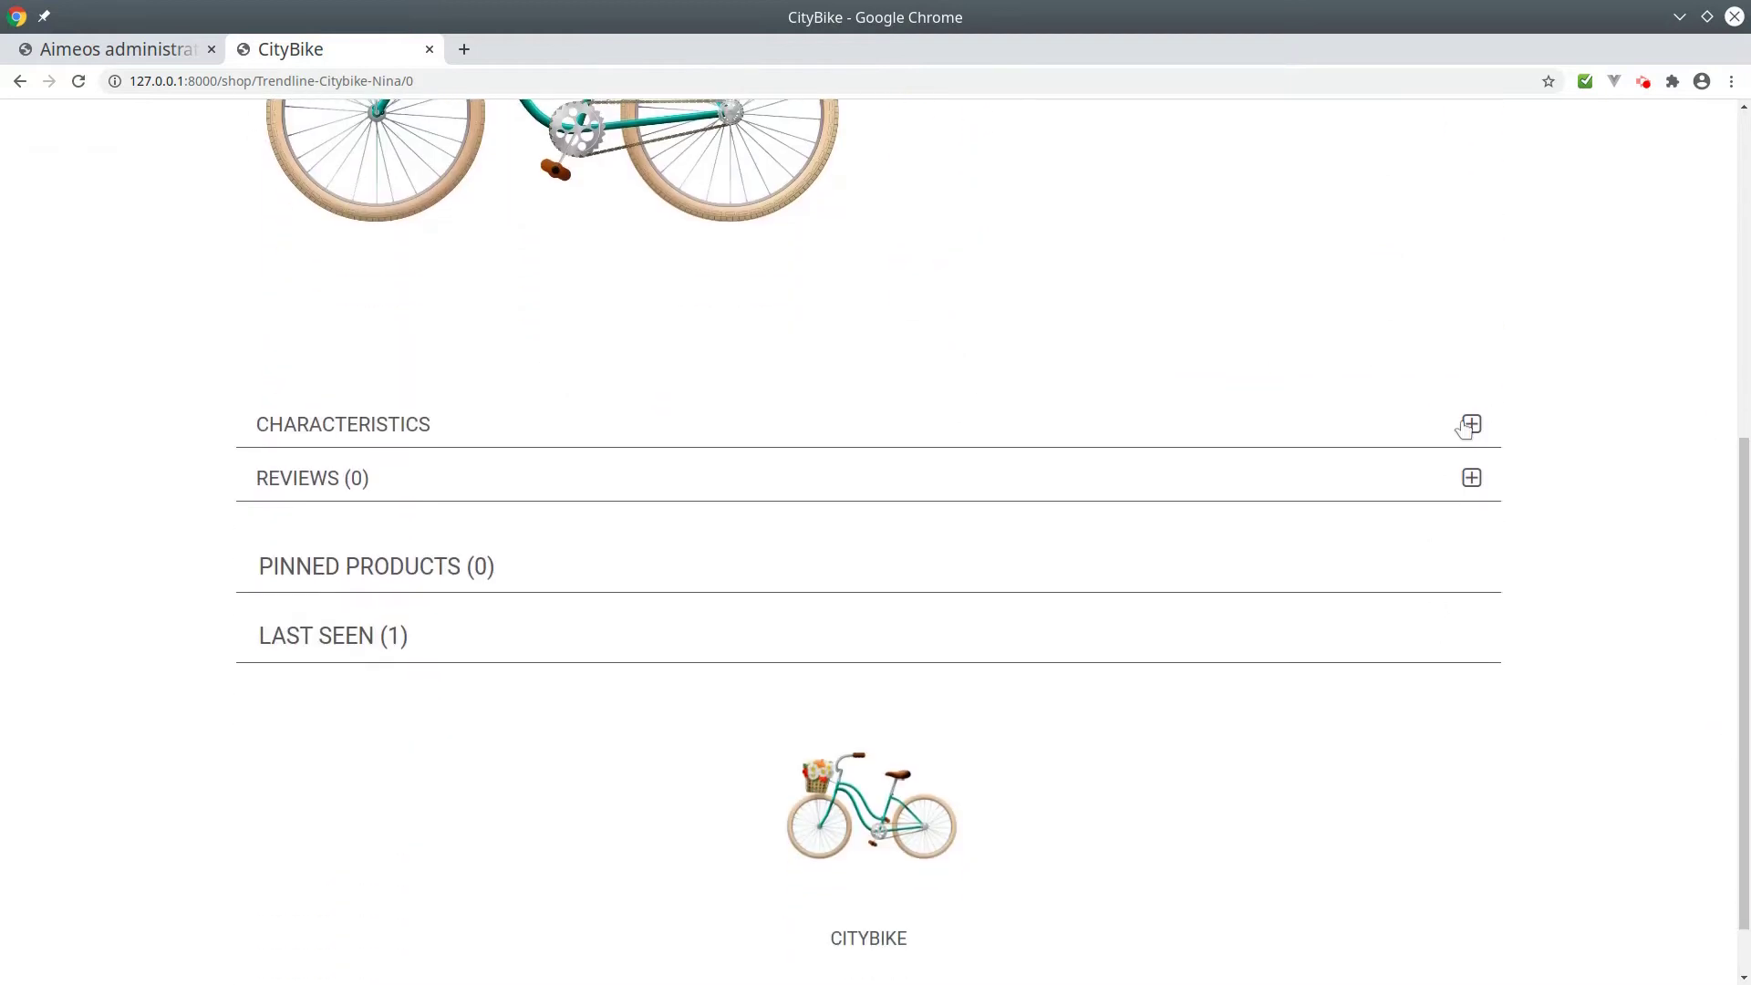
{"action": "left_click", "coordinate": [1469, 424]}
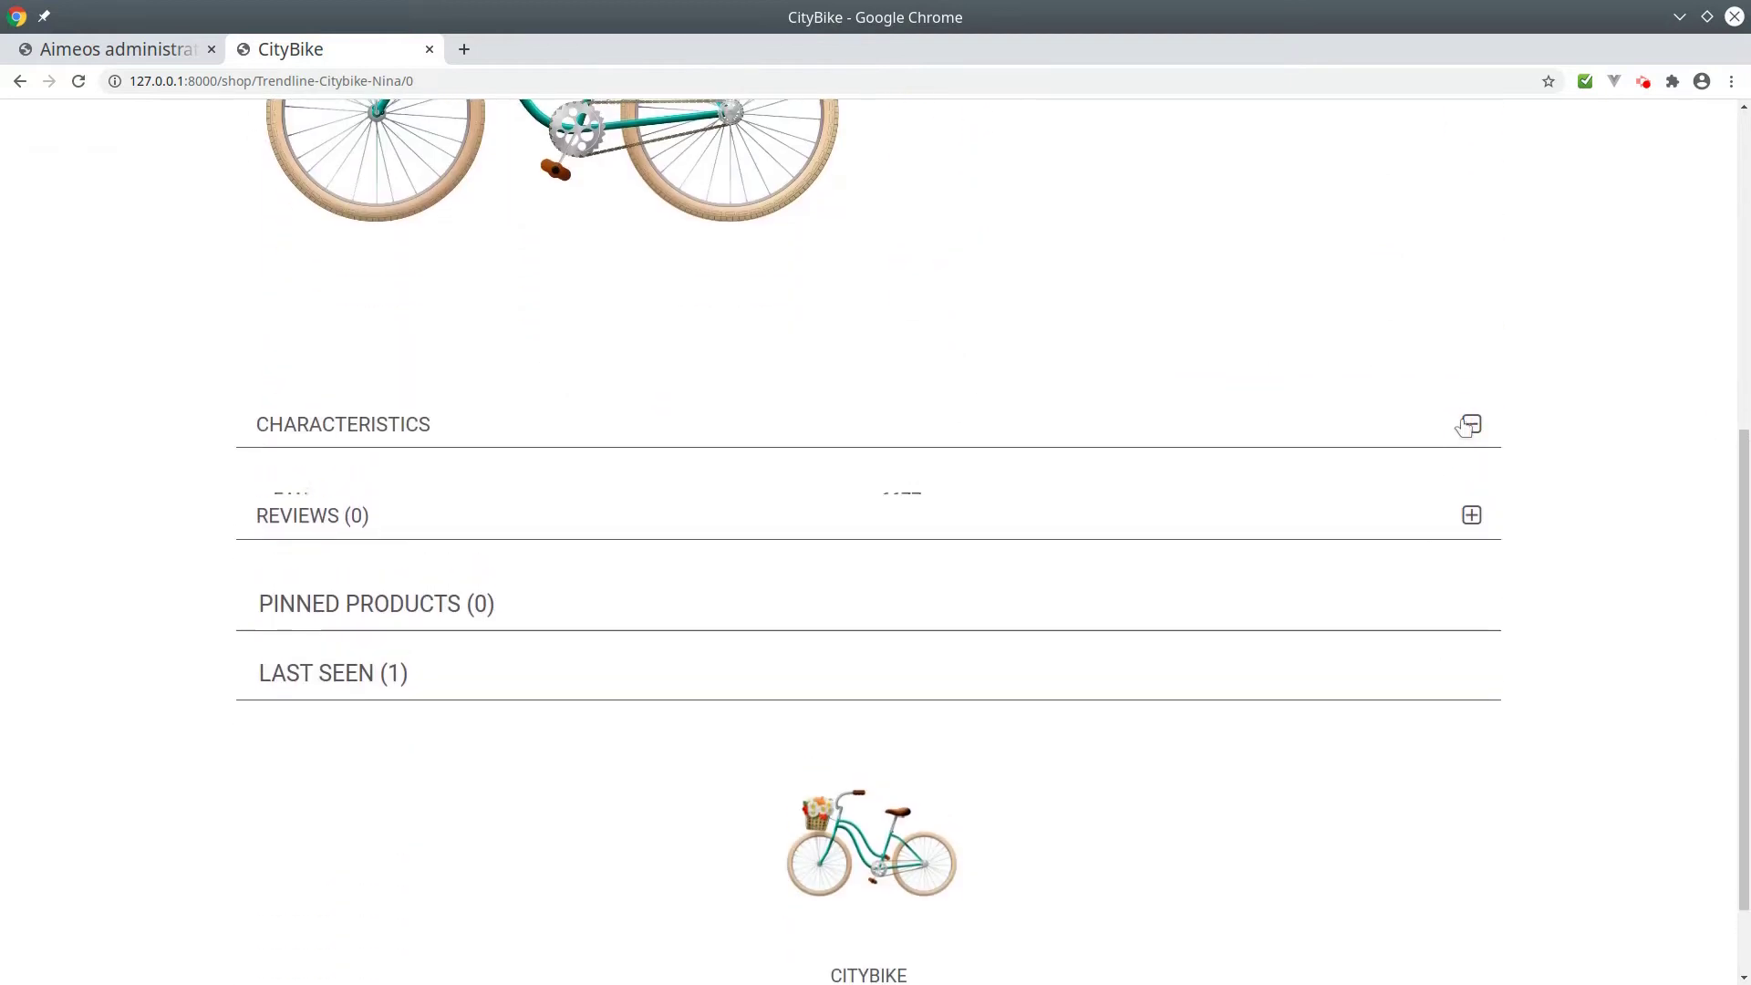
{"action": "left_click", "coordinate": [48, 54]}
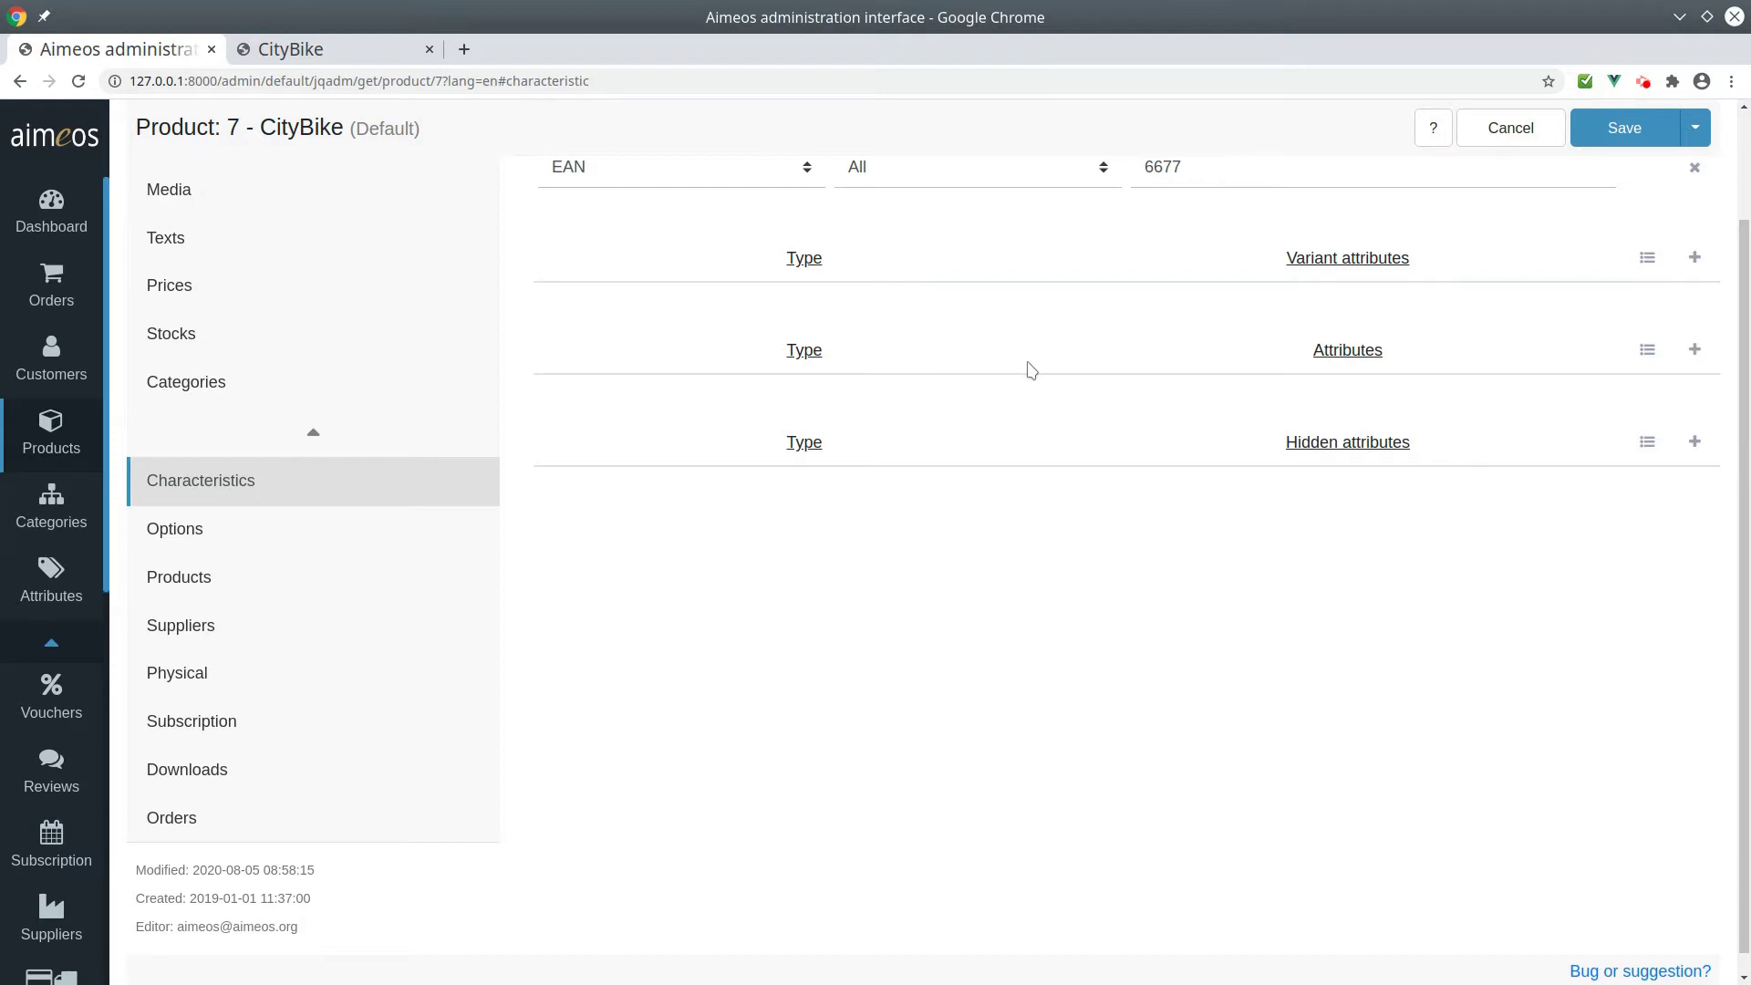
{"action": "scroll", "coordinate": [1192, 343], "scroll_direction": "up", "scroll_amount": 2}
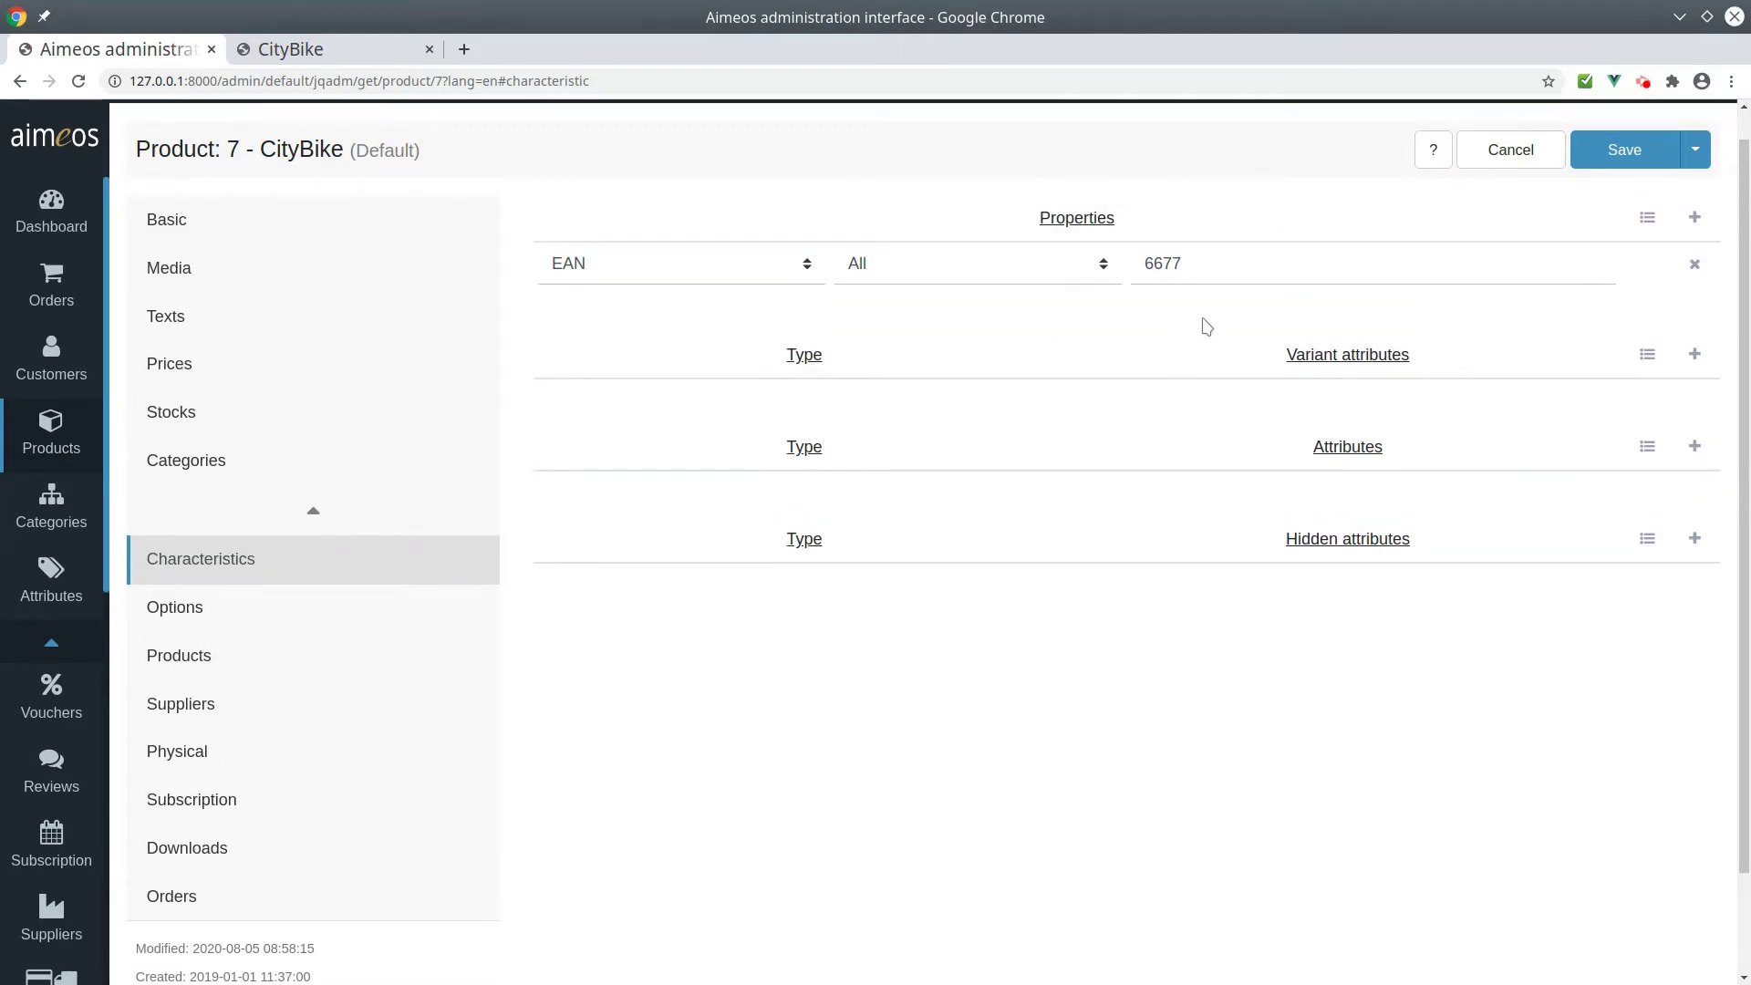
{"action": "left_click", "coordinate": [1350, 356]}
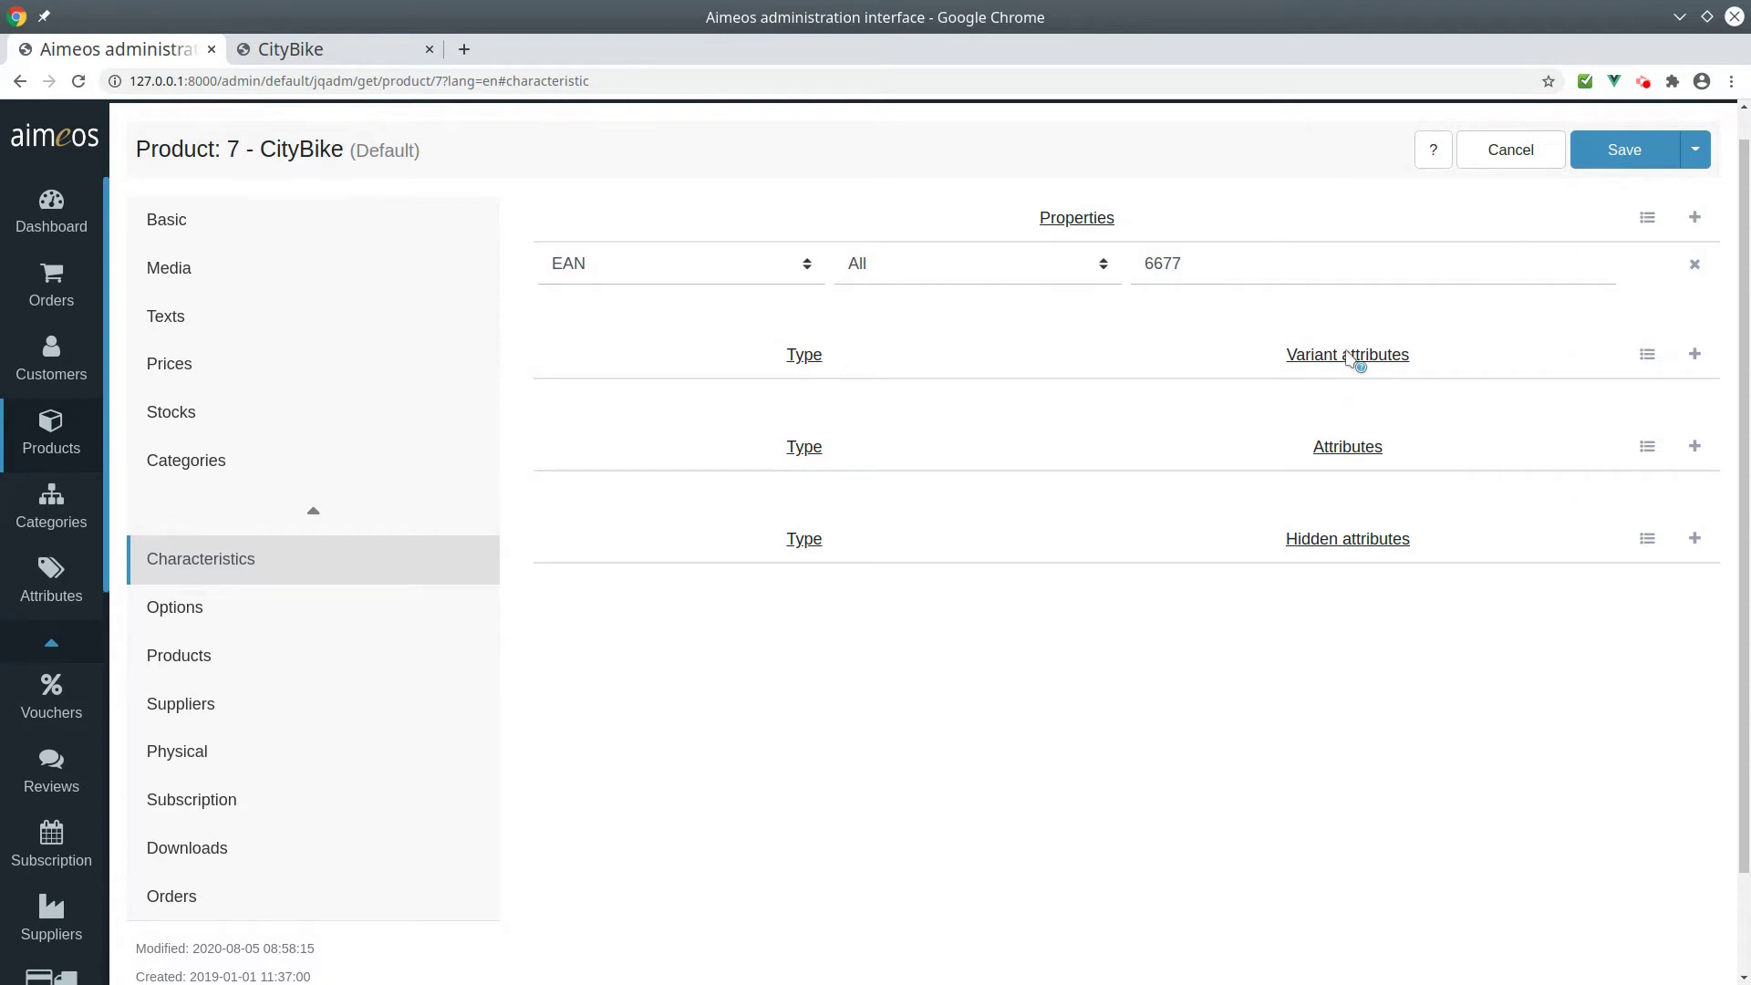
Add a regular CityBike attribute of type material with value steel.
{"action": "left_click", "coordinate": [1693, 449]}
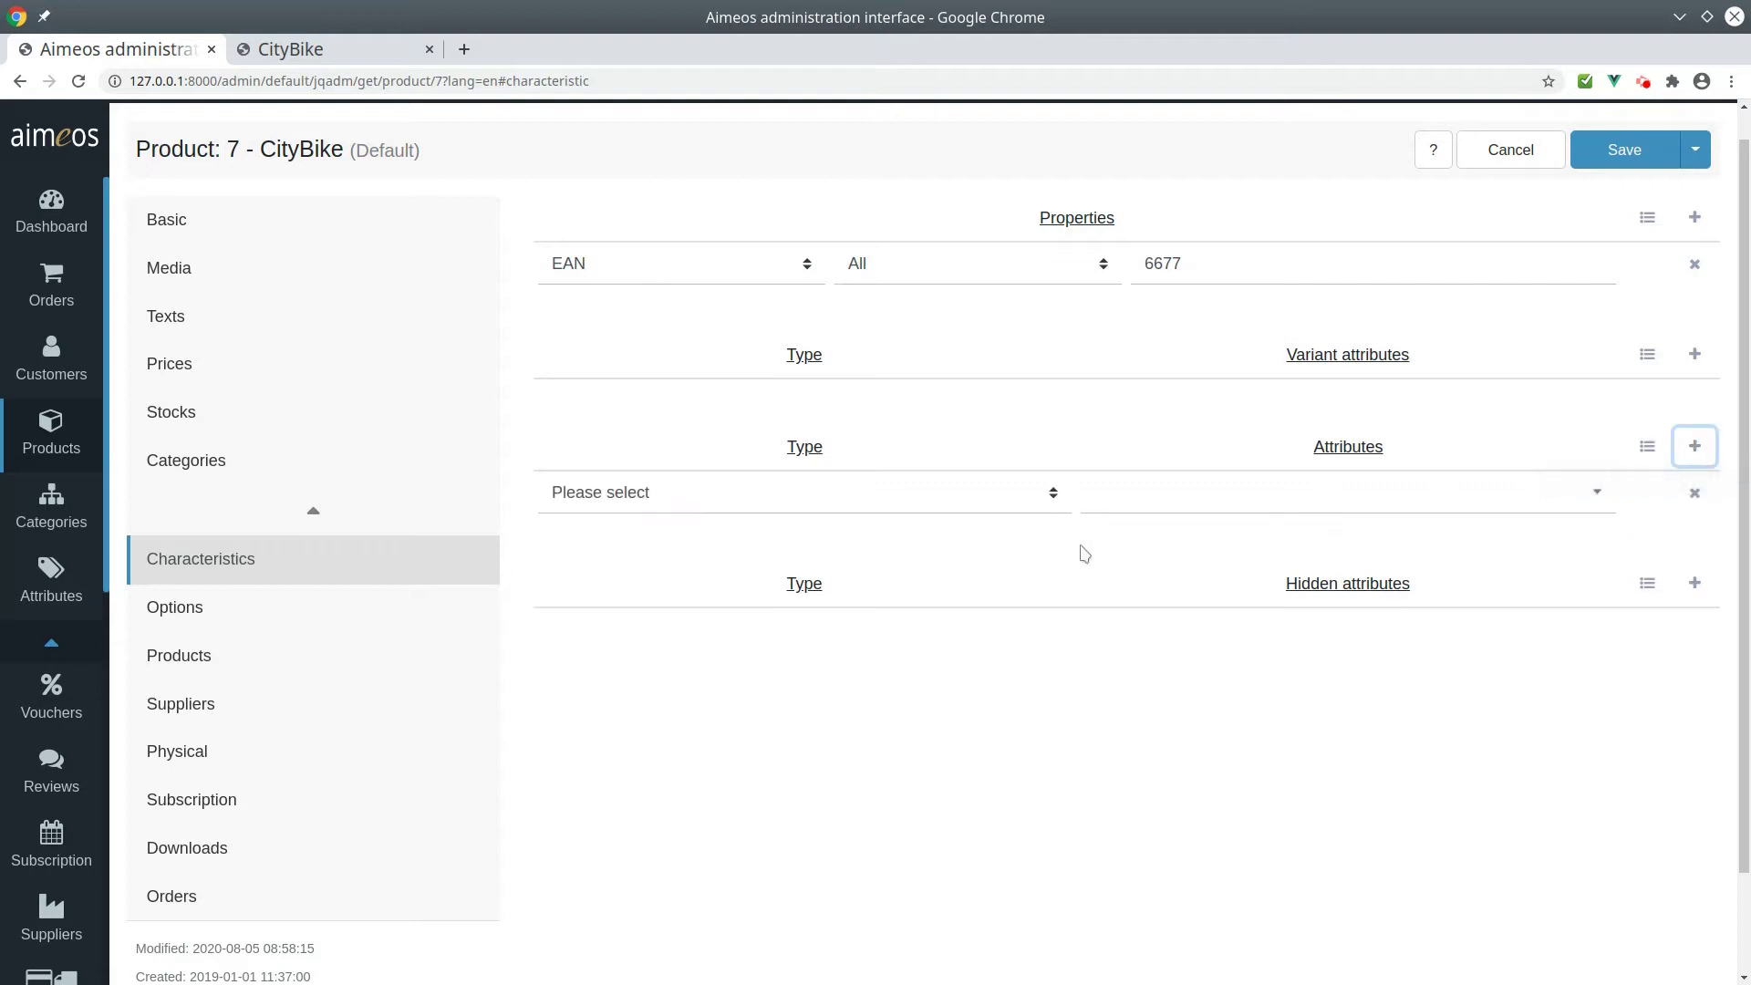
{"action": "left_click", "coordinate": [1065, 498]}
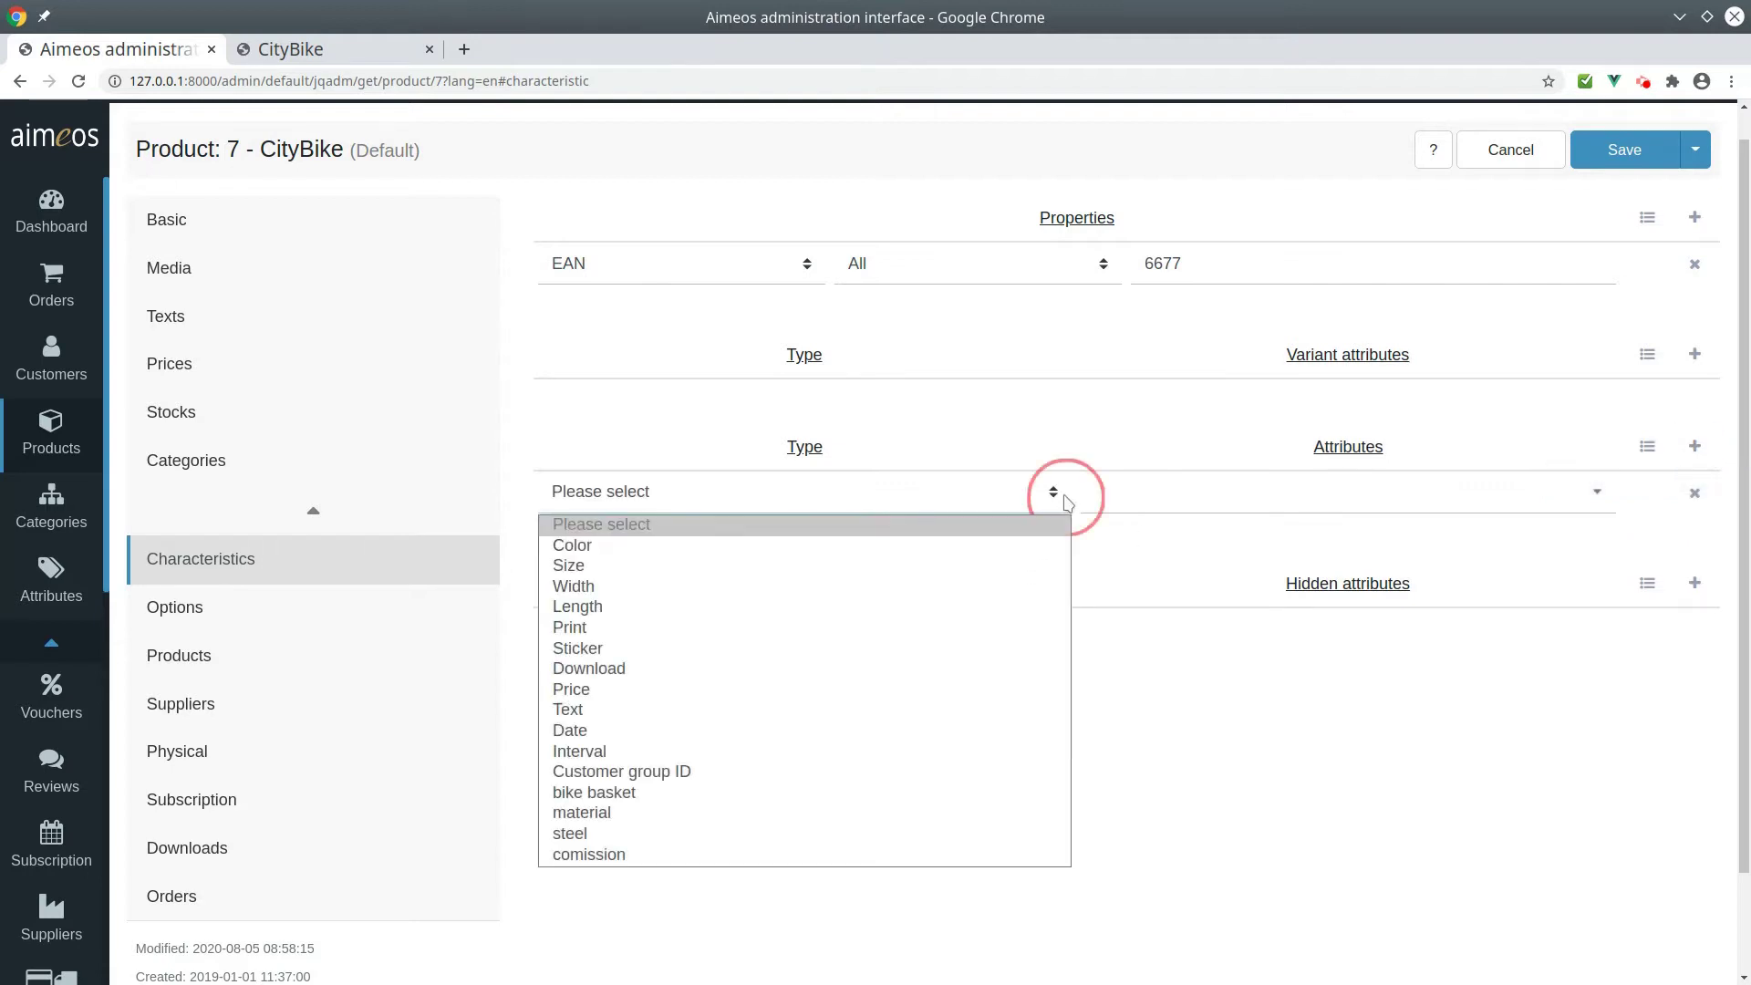
{"action": "left_click", "coordinate": [634, 821]}
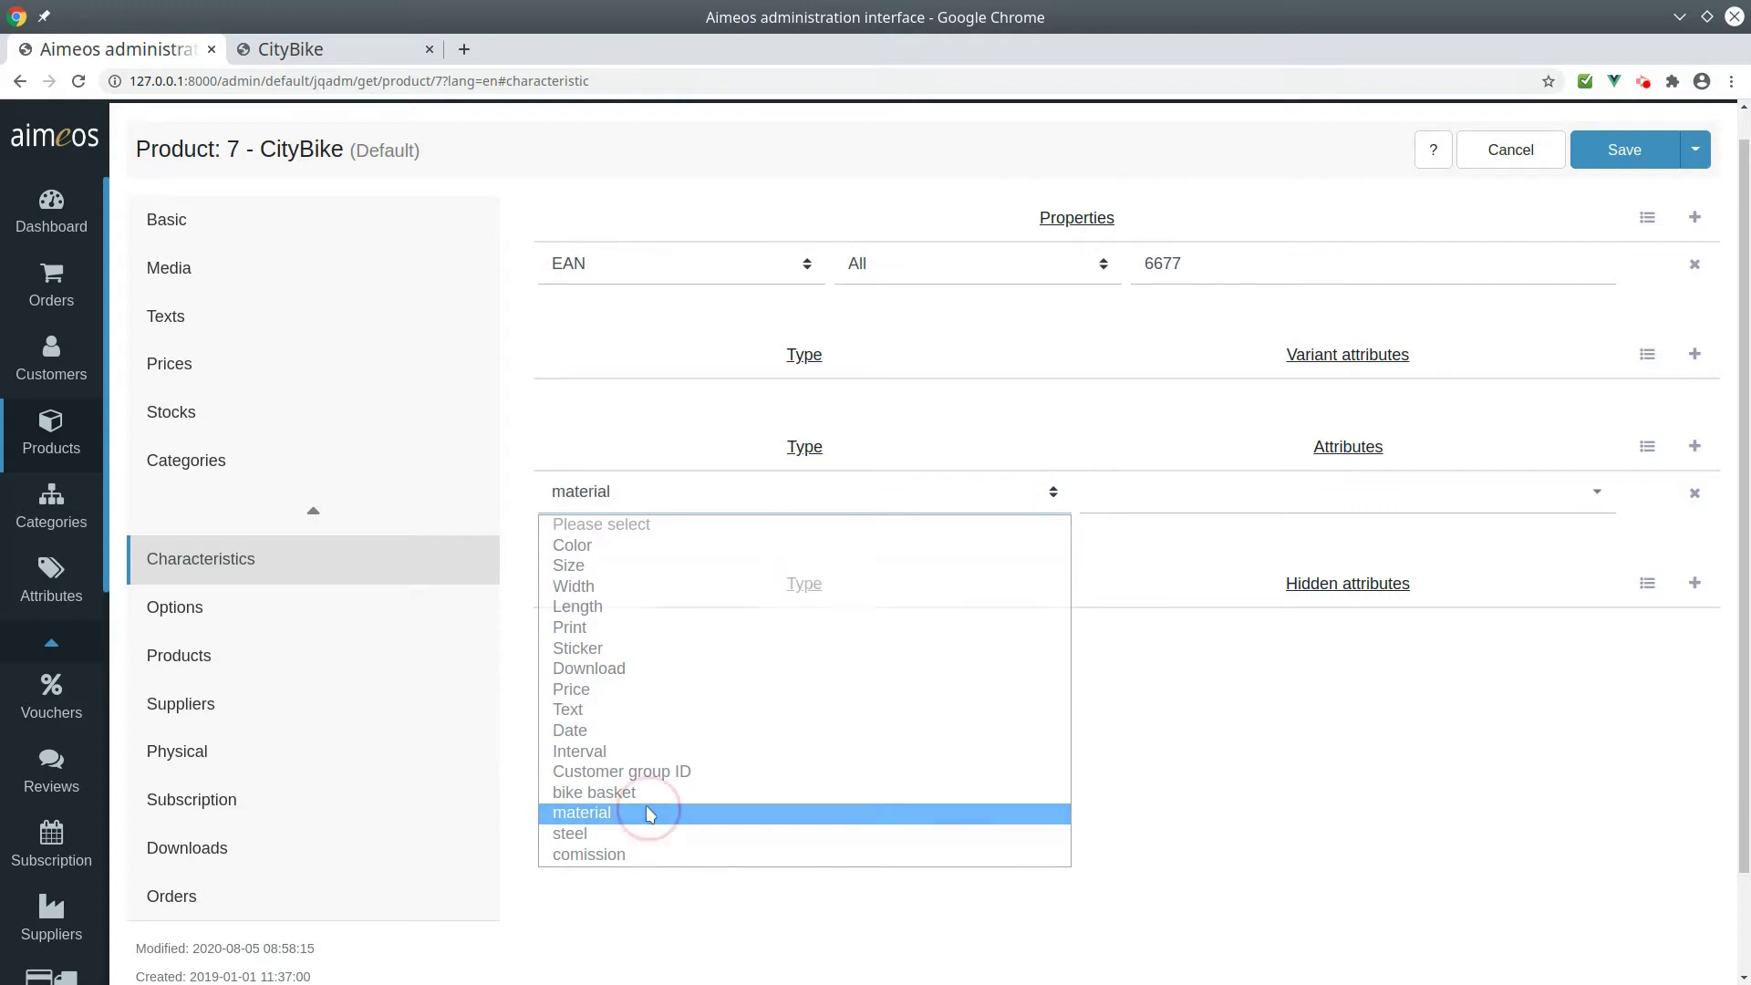
{"action": "left_click", "coordinate": [1584, 502]}
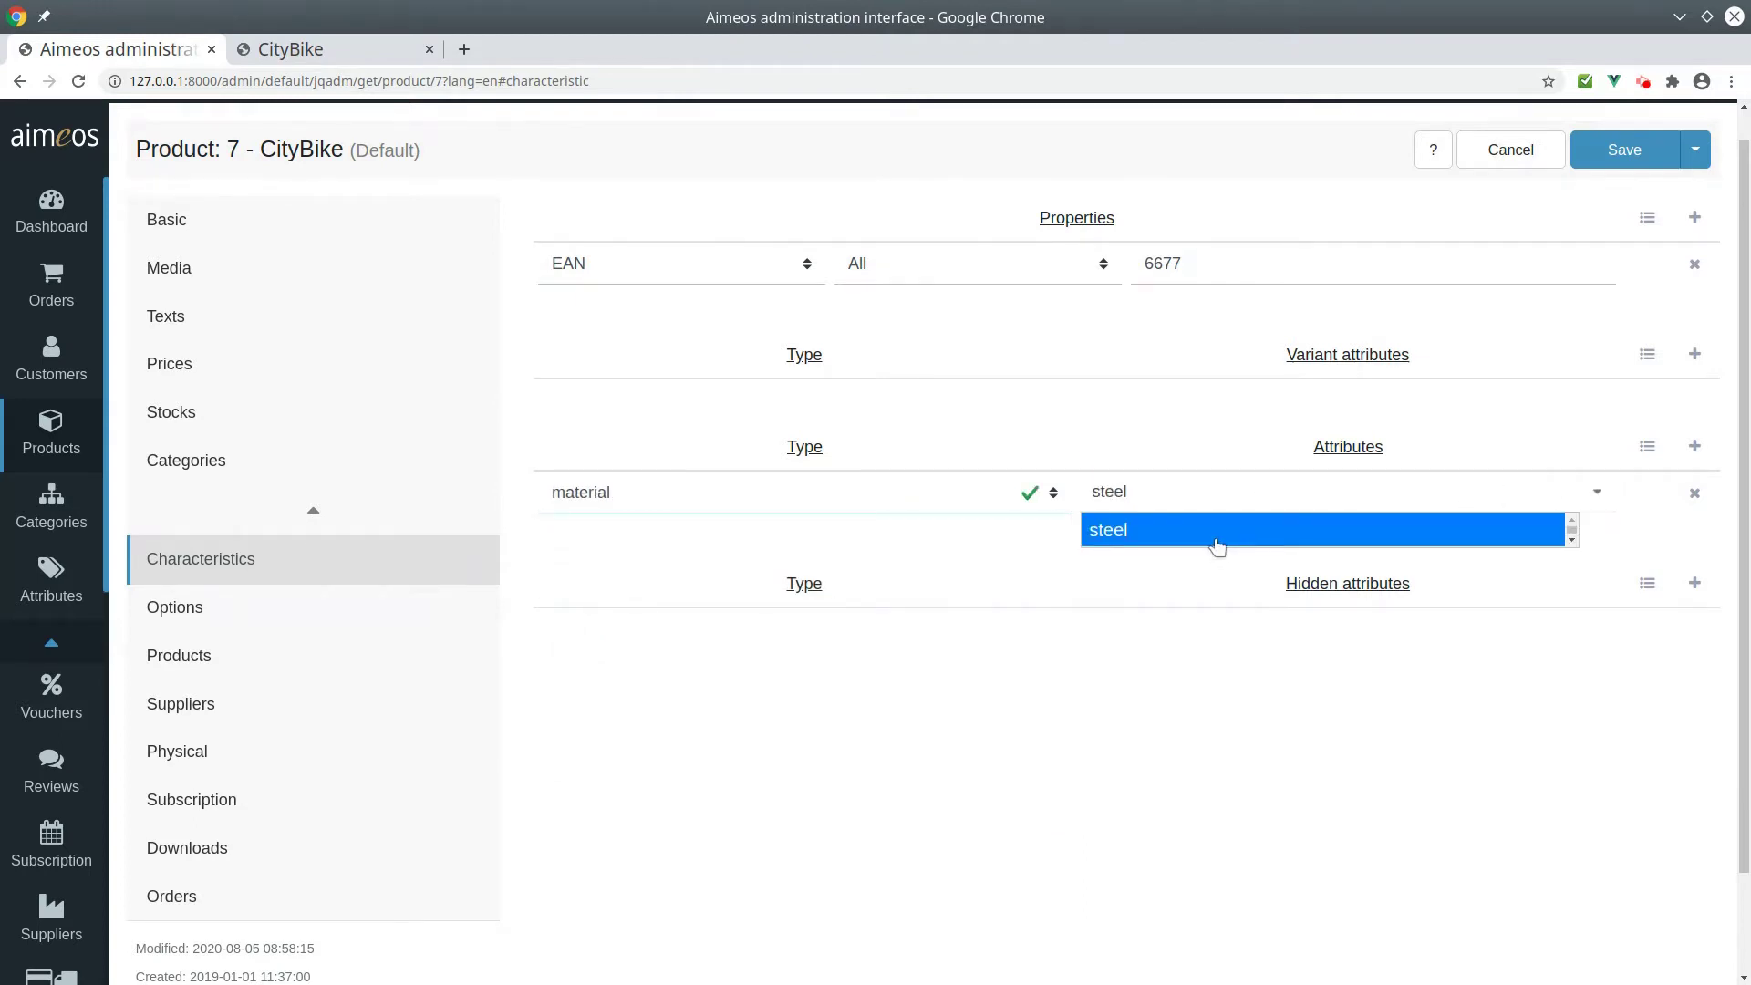
{"action": "left_click", "coordinate": [1217, 545]}
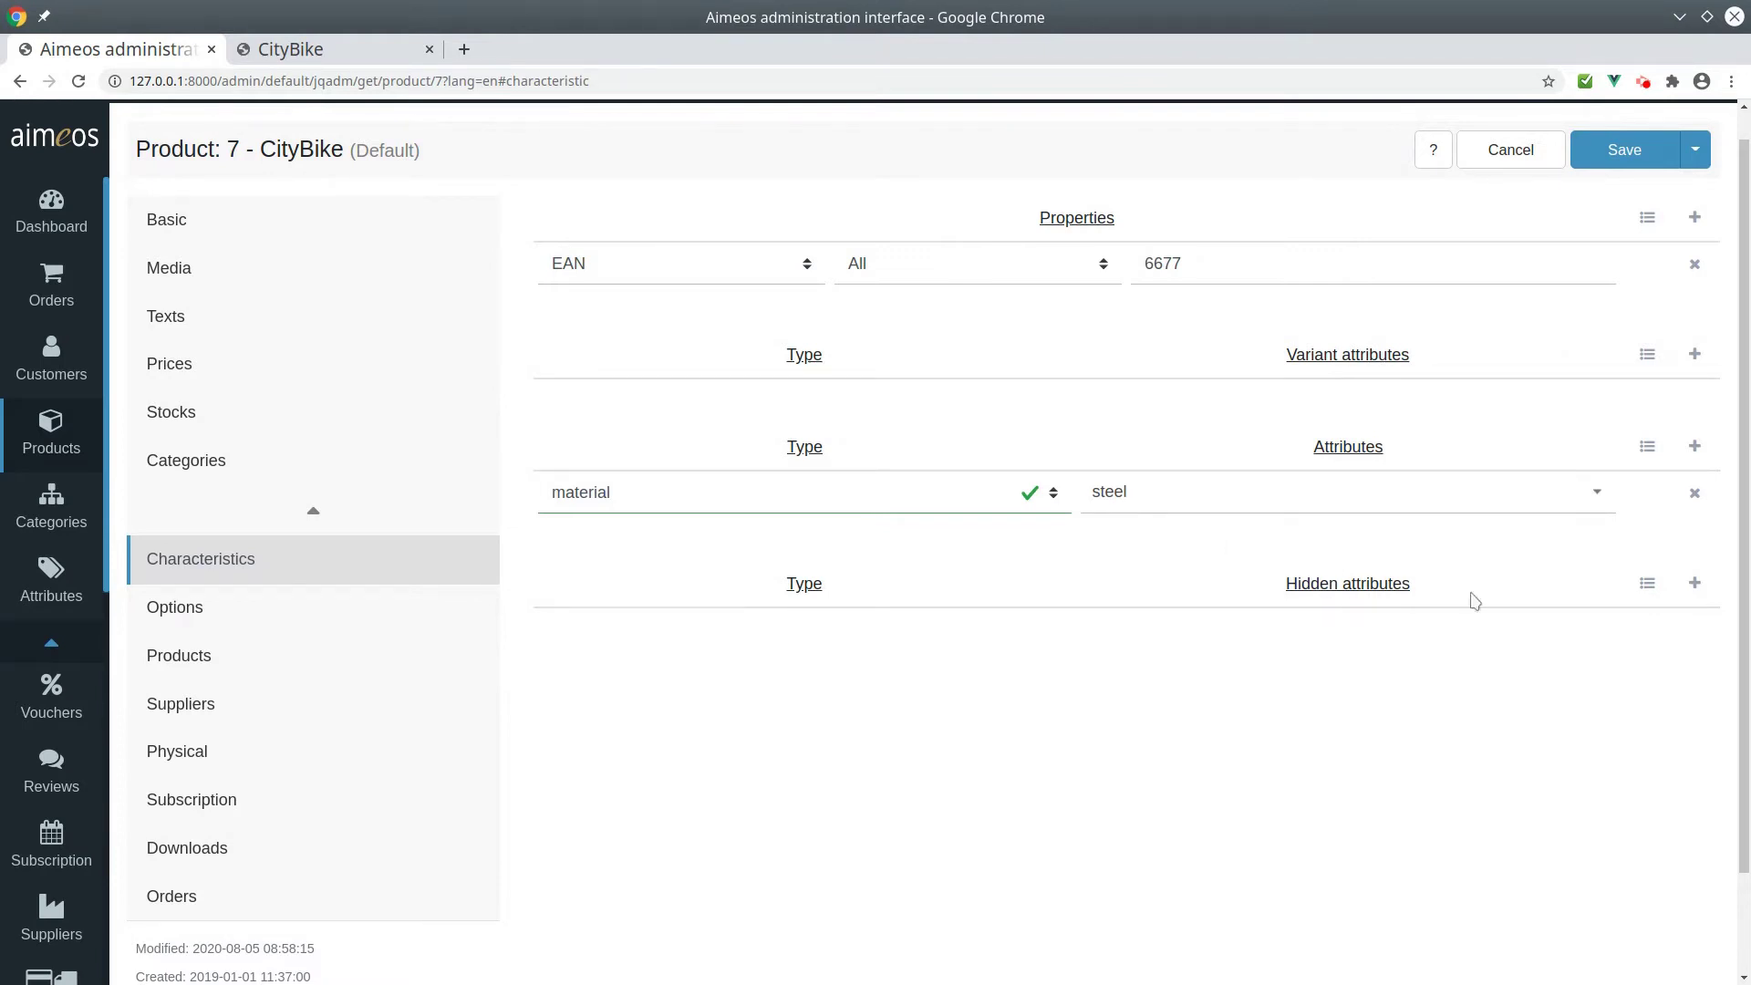
Add a hidden comission attribute of 5% to CityBike and save.
{"action": "left_click", "coordinate": [1695, 583]}
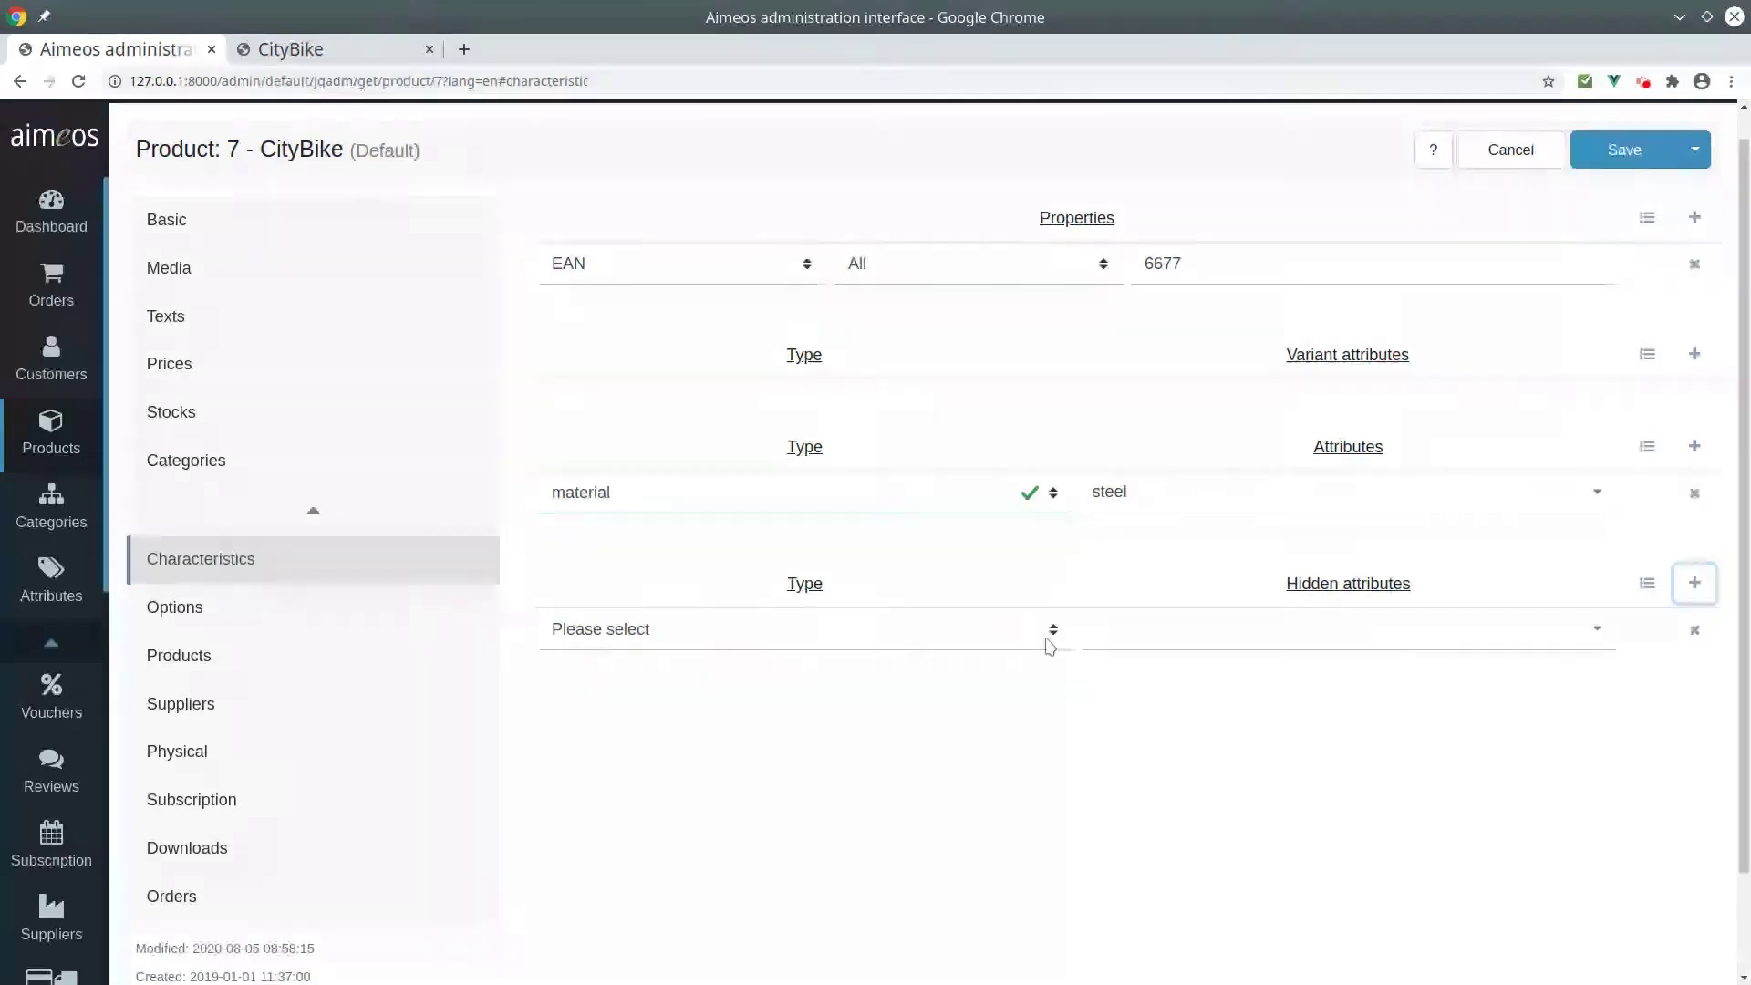
{"action": "left_click", "coordinate": [1048, 631]}
{"action": "left_click", "coordinate": [987, 594]}
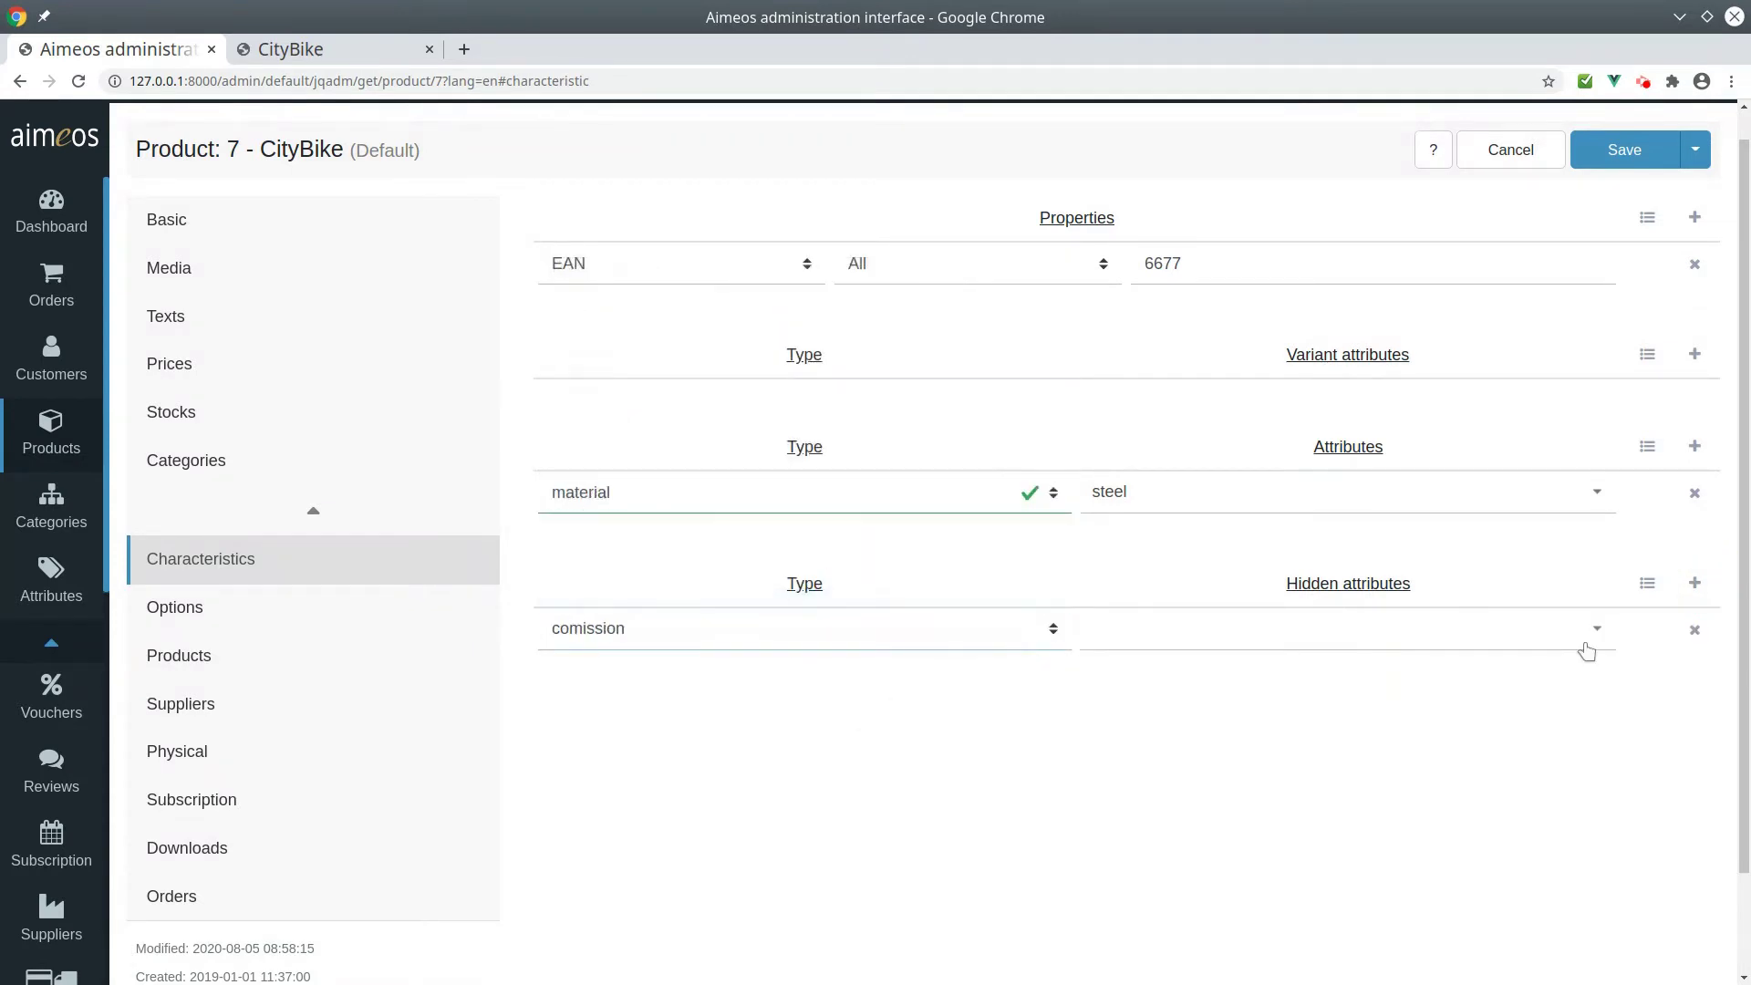
{"action": "left_click", "coordinate": [1524, 643]}
{"action": "left_click", "coordinate": [1212, 673]}
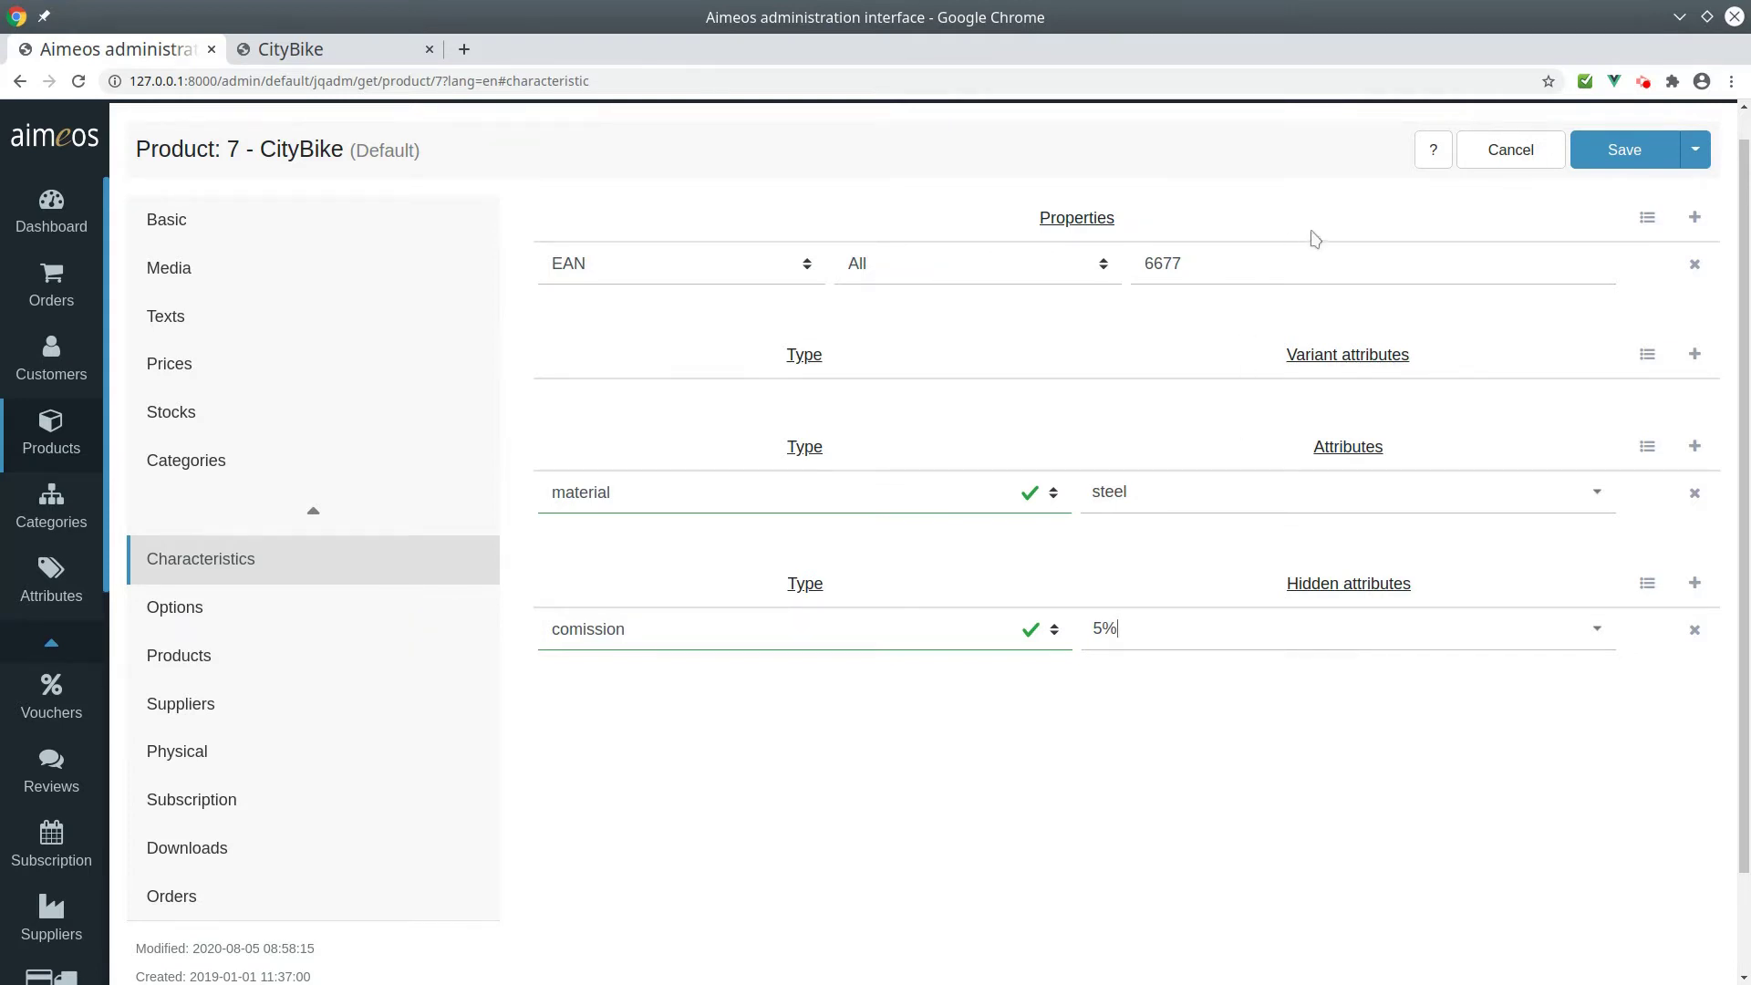
{"action": "left_click", "coordinate": [1619, 151]}
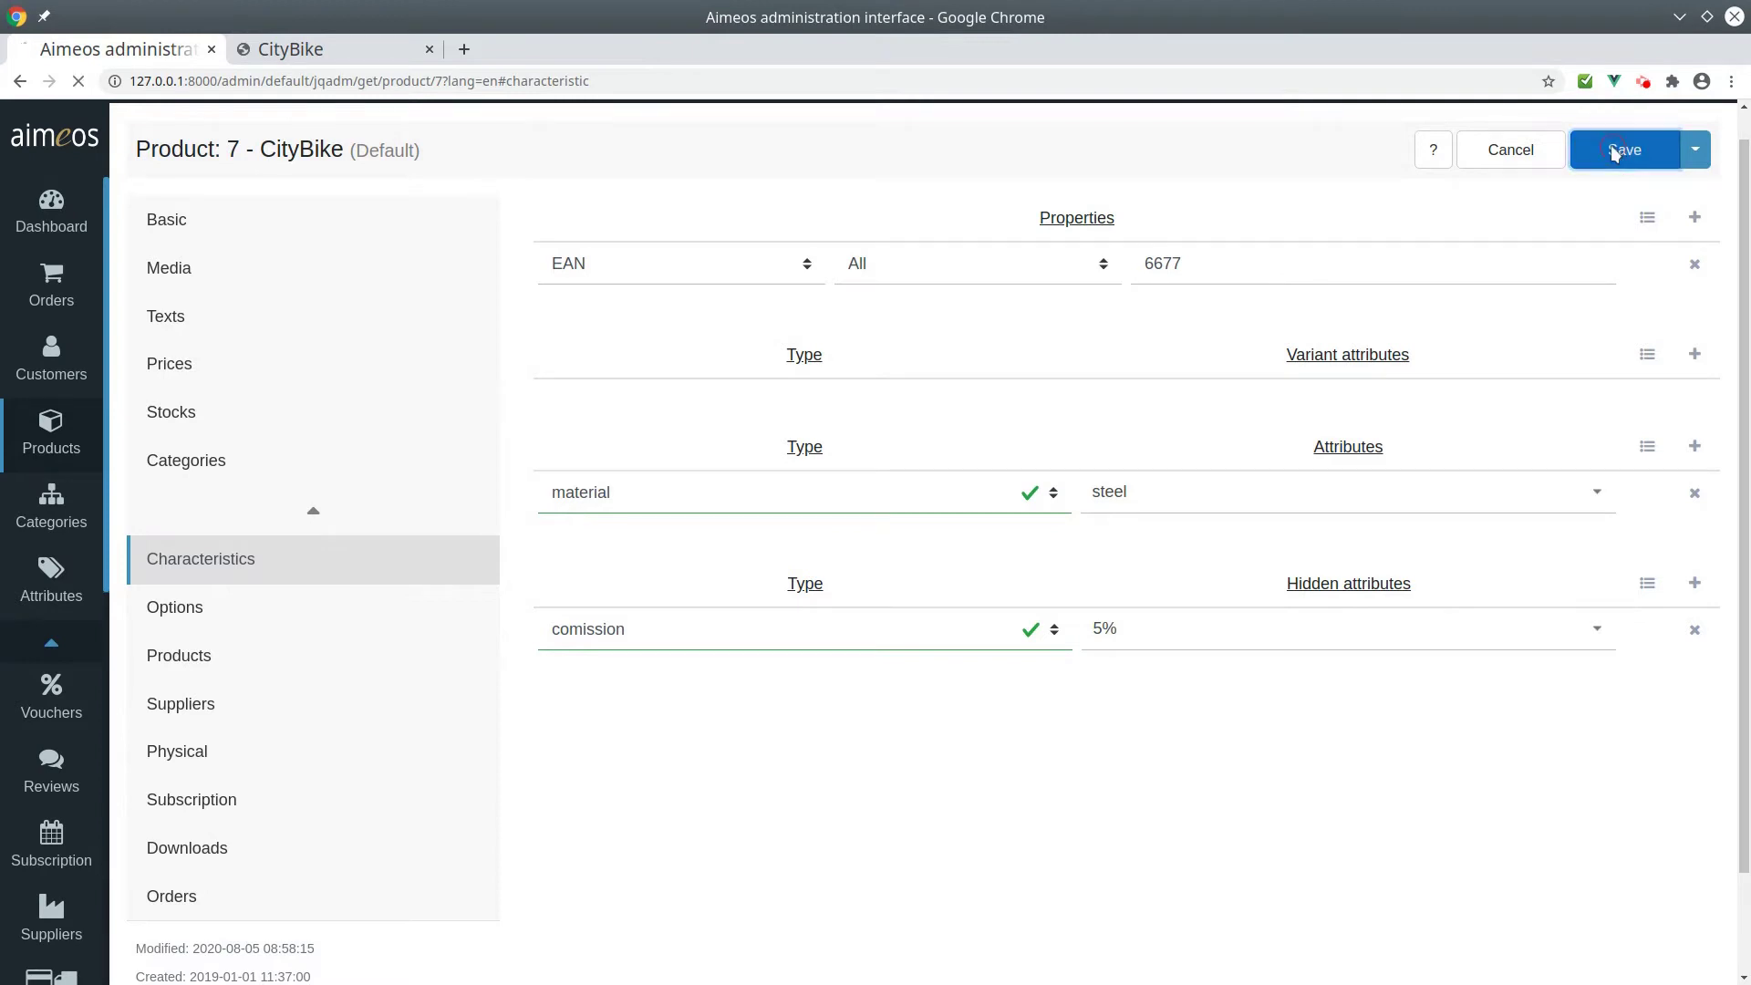
Verify the storefront characteristics now show material steel, then go to the admin Options section.
{"action": "left_click", "coordinate": [260, 51]}
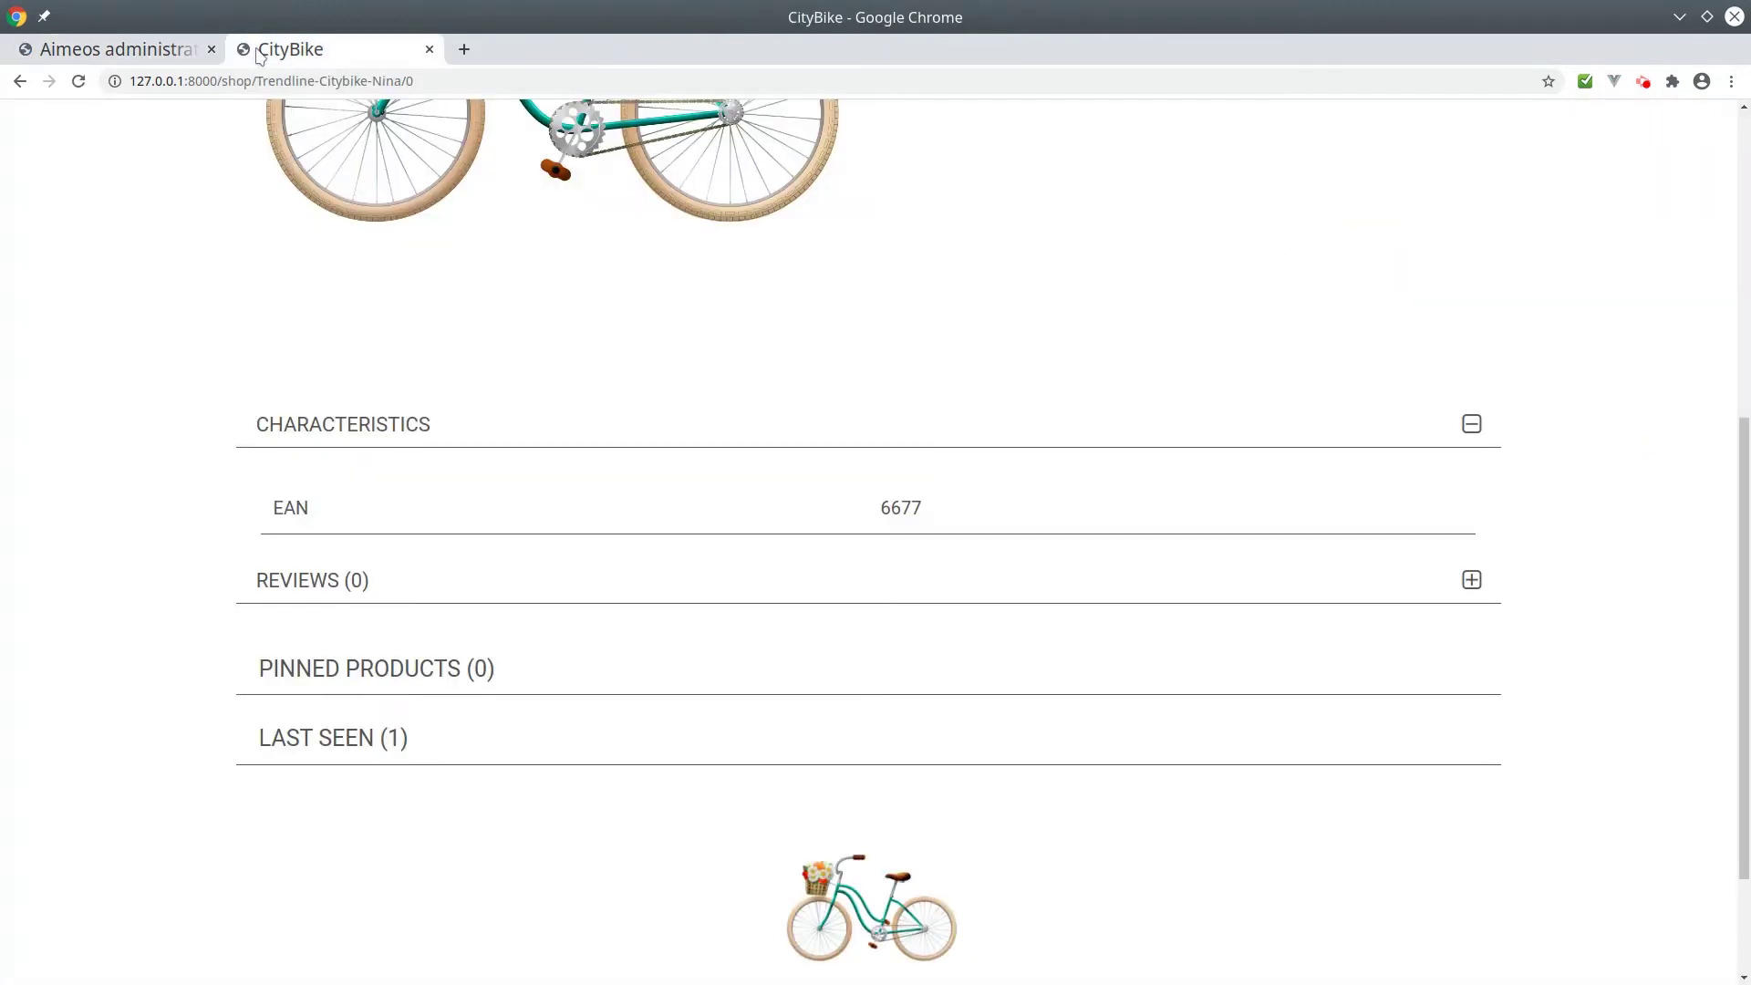
{"action": "left_click", "coordinate": [503, 422]}
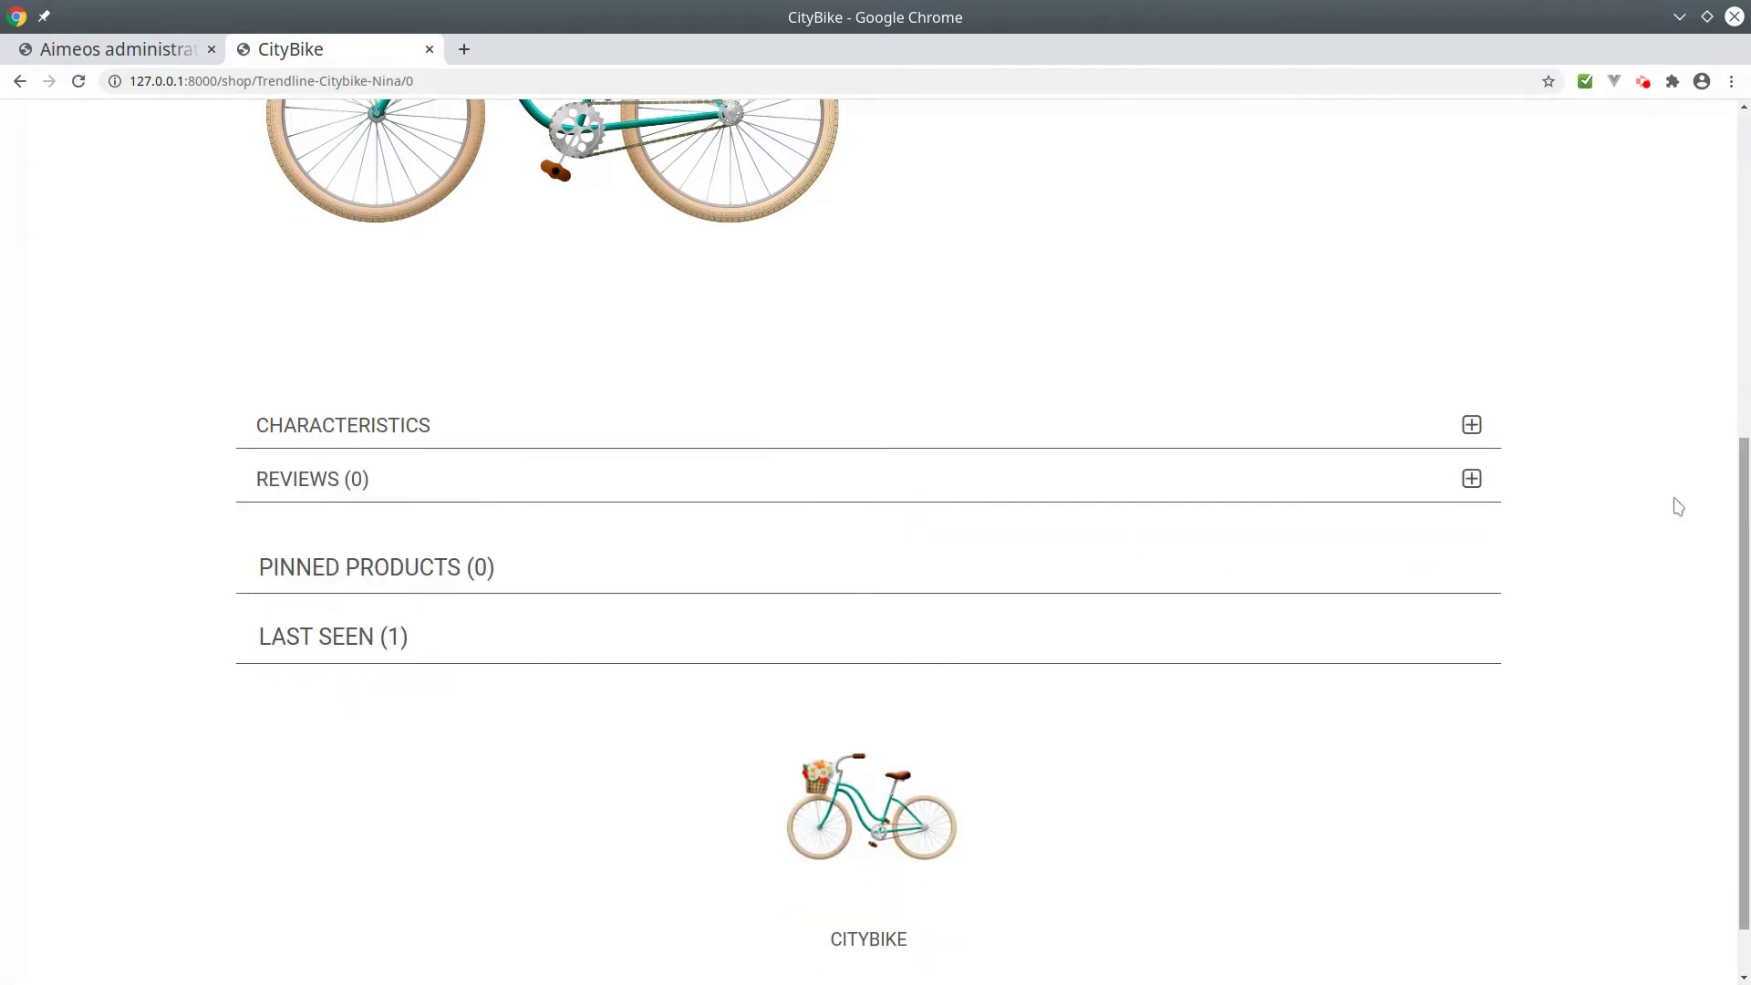
{"action": "left_click", "coordinate": [1470, 425]}
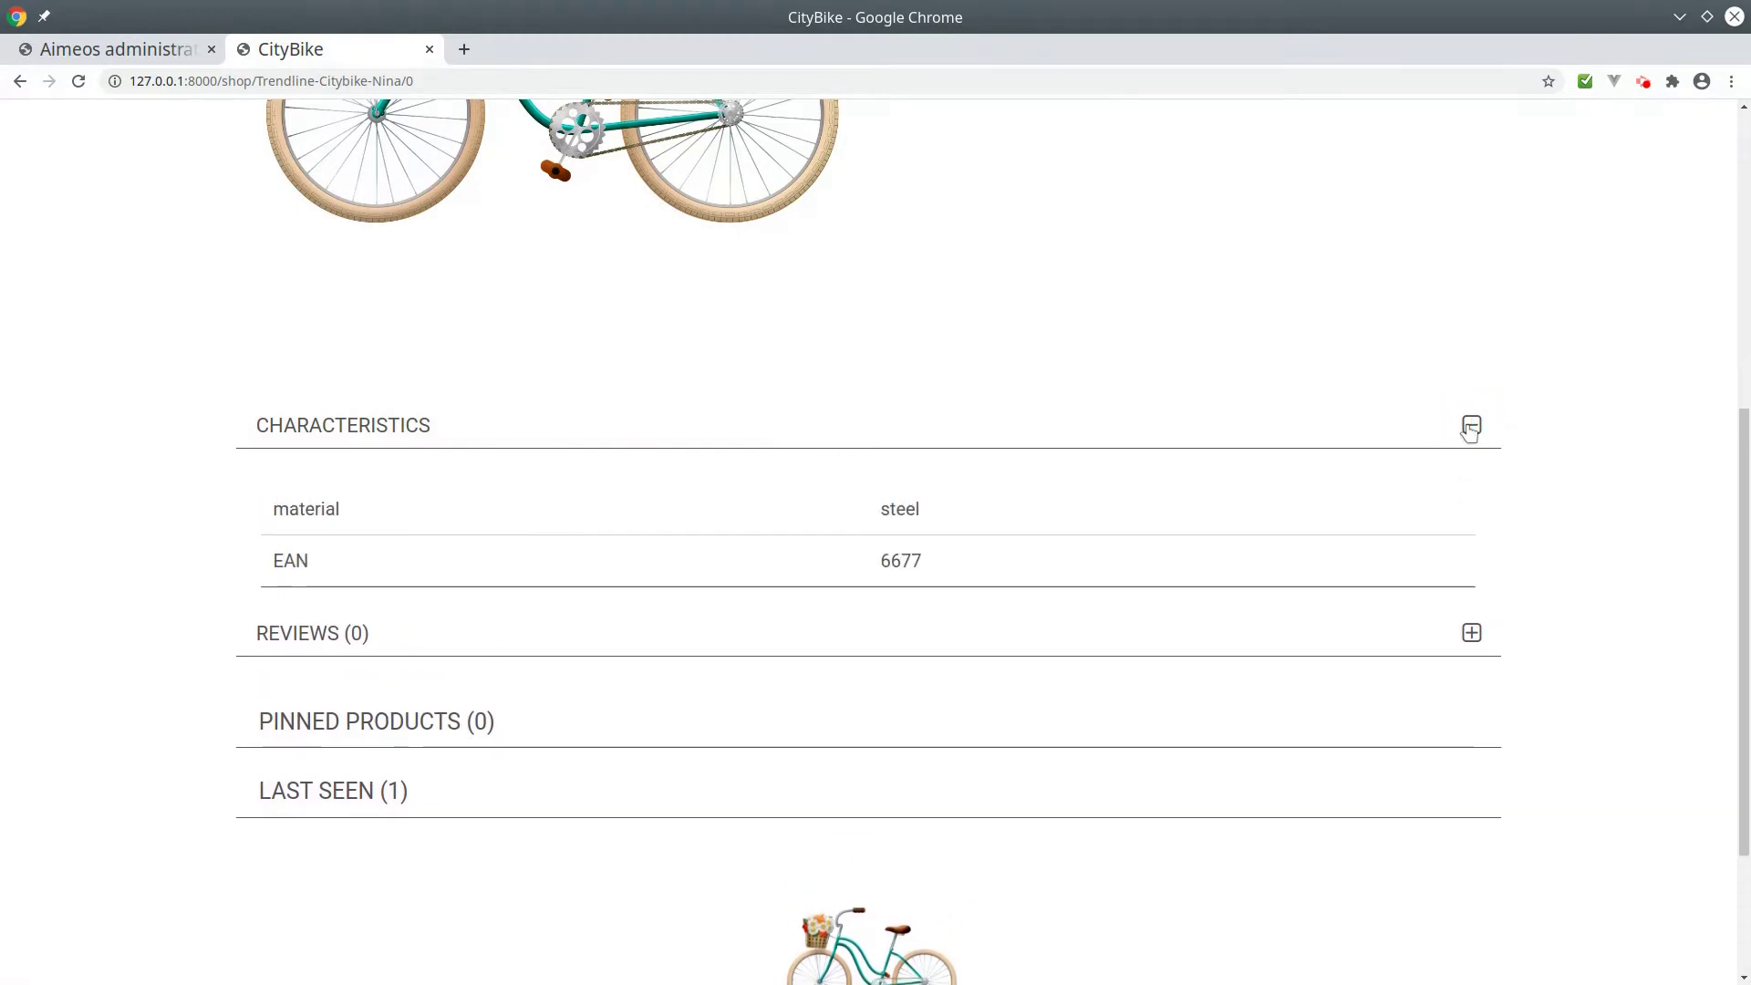
{"action": "left_click", "coordinate": [88, 53]}
{"action": "left_click", "coordinate": [289, 547]}
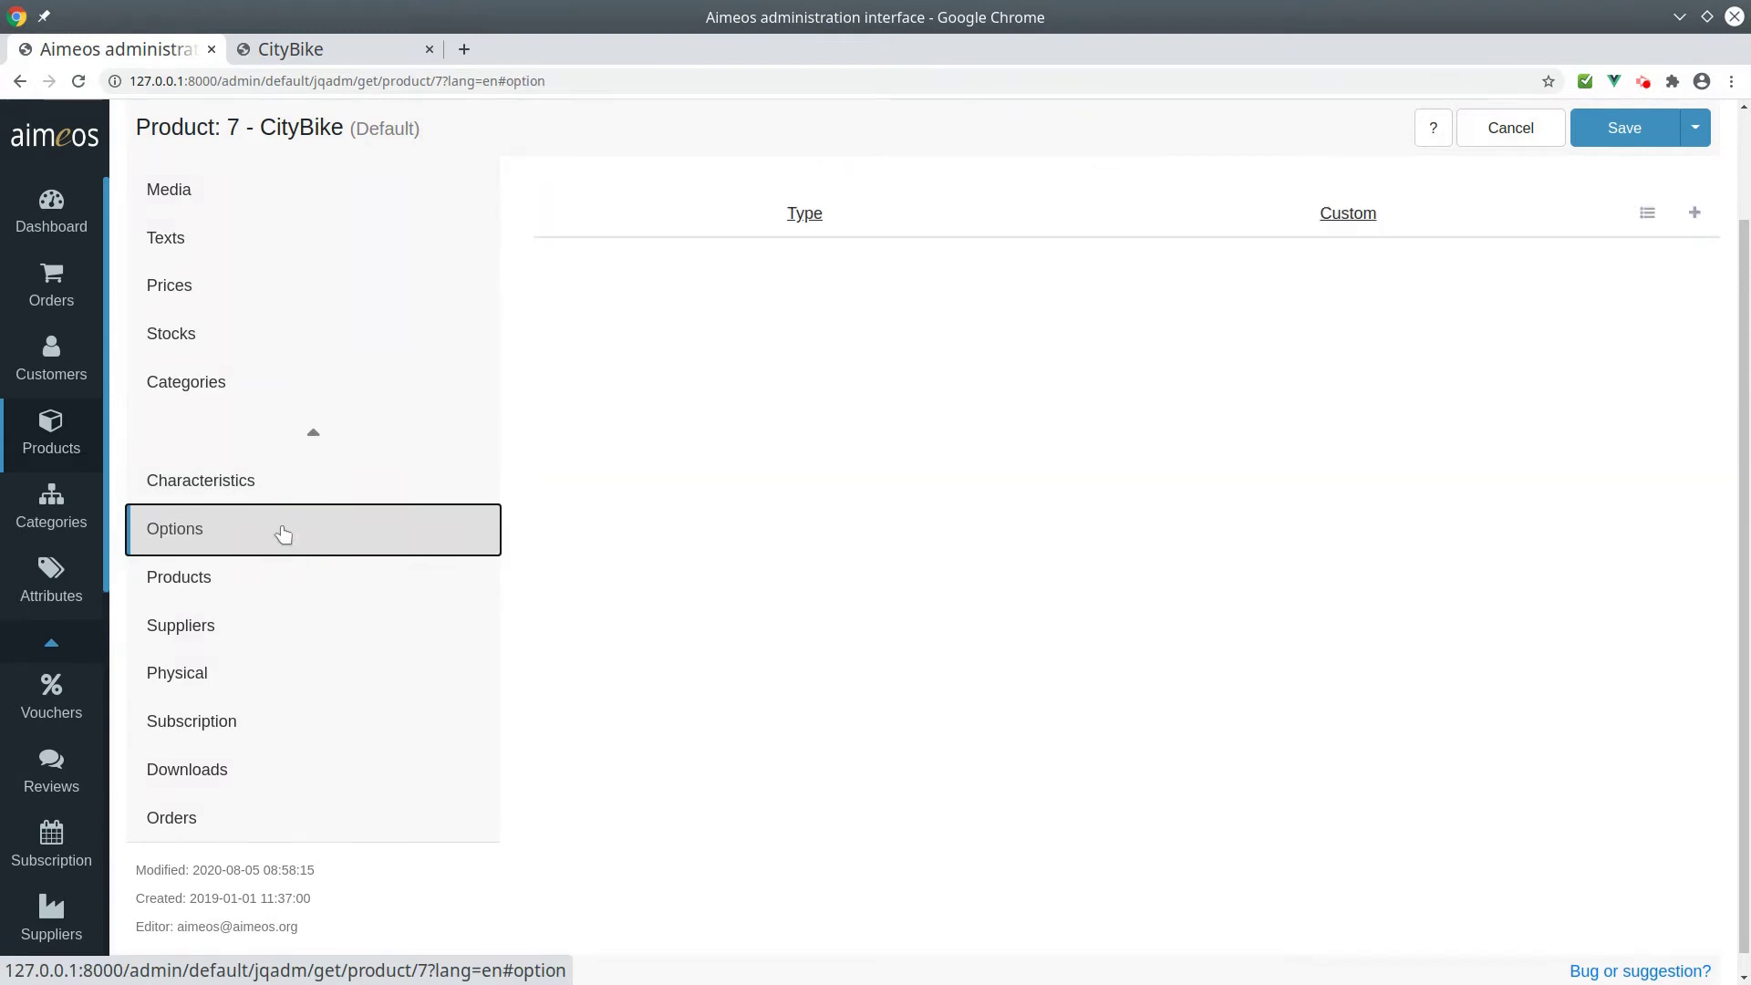
Add a configurable bike basket option offering the white bike basket.
{"action": "scroll", "coordinate": [1313, 515], "scroll_direction": "up", "scroll_amount": 2}
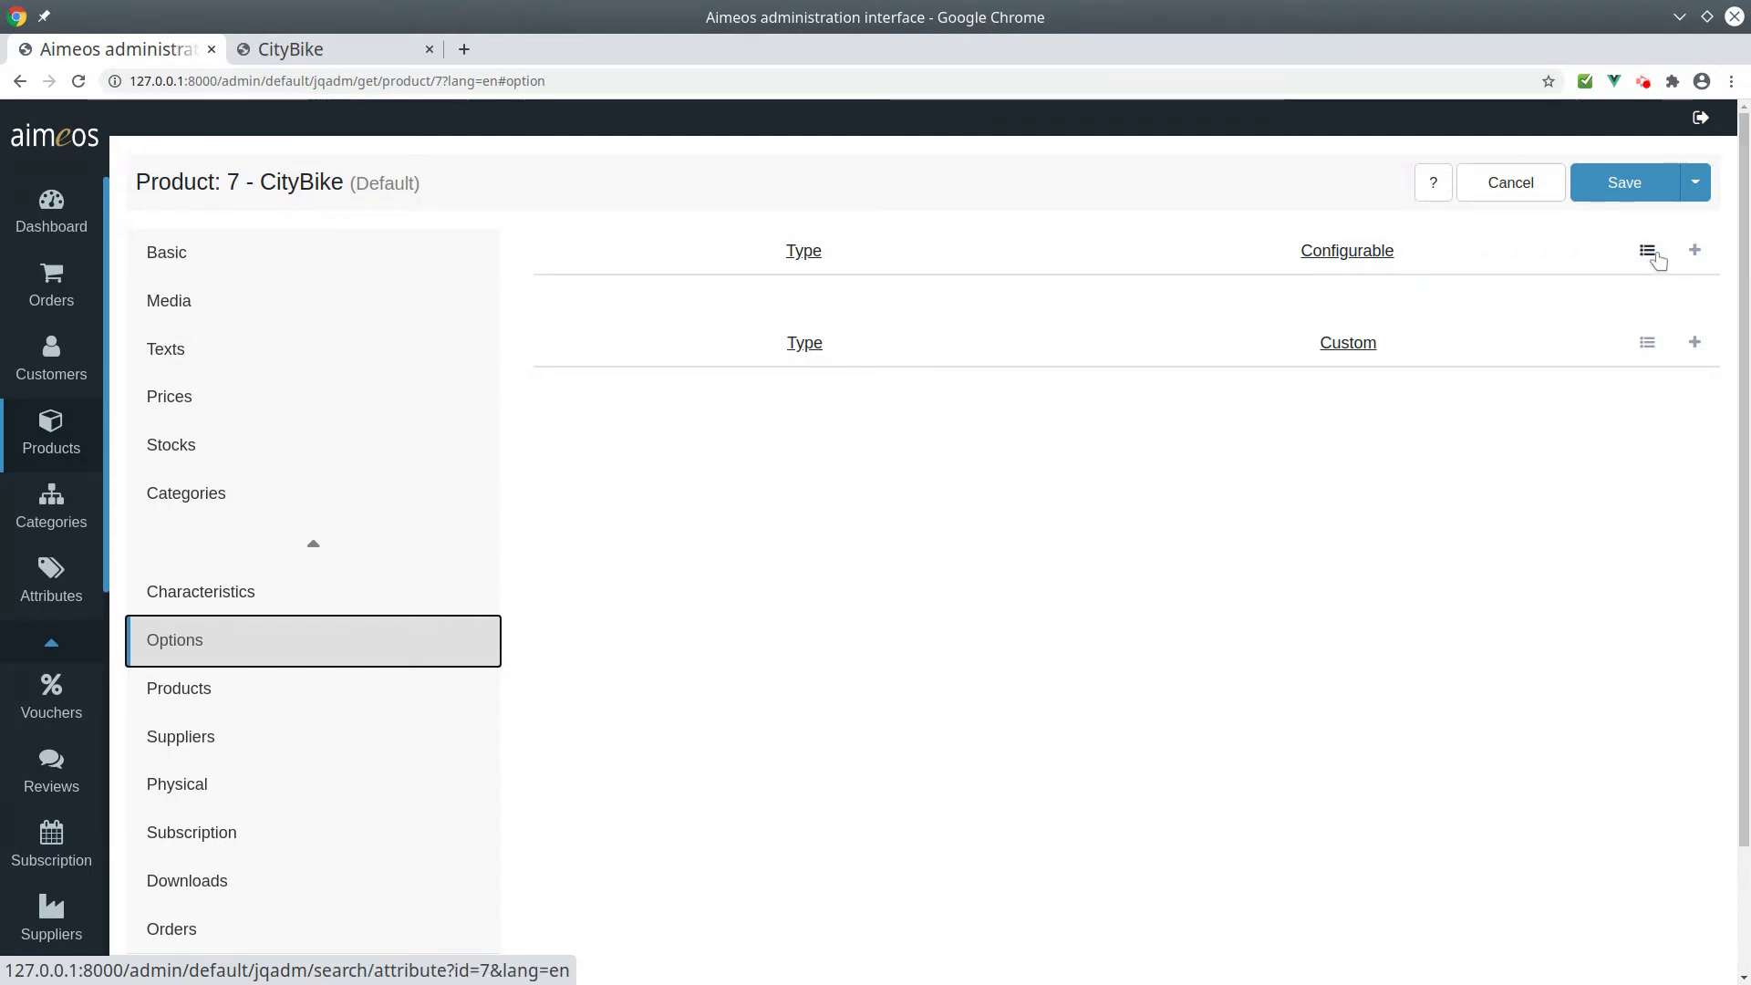
{"action": "left_click", "coordinate": [1694, 251]}
{"action": "left_click", "coordinate": [1048, 299]}
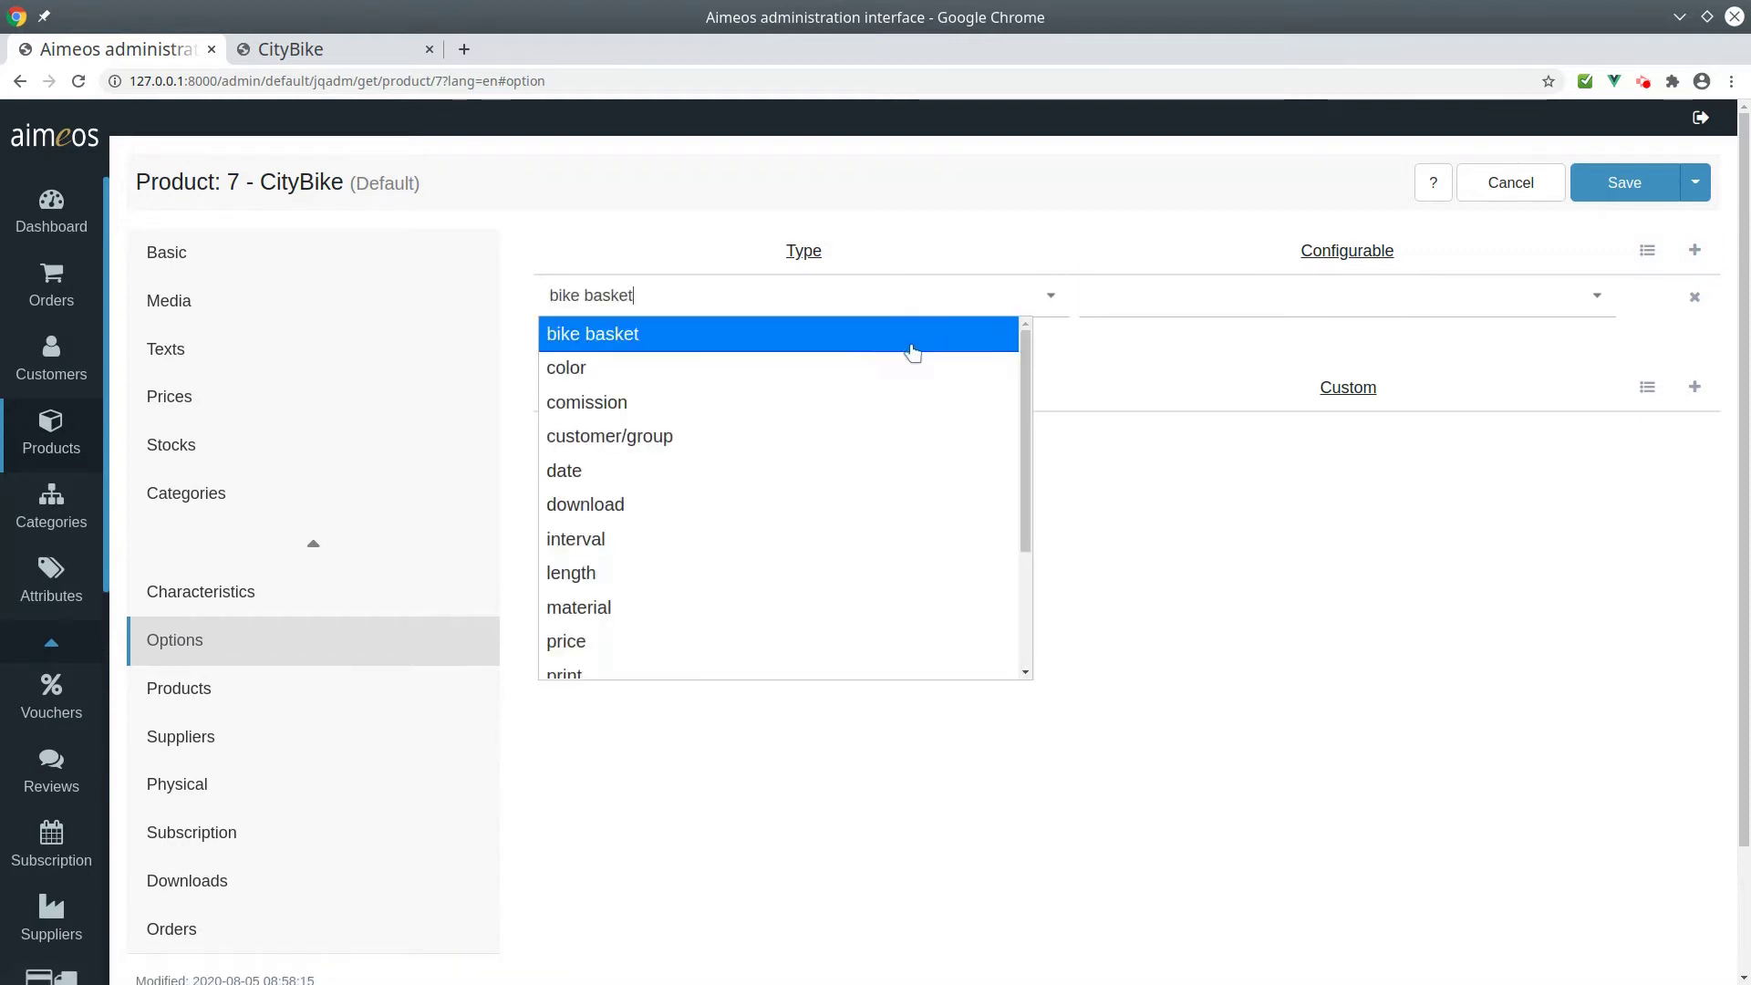
{"action": "left_click", "coordinate": [832, 332]}
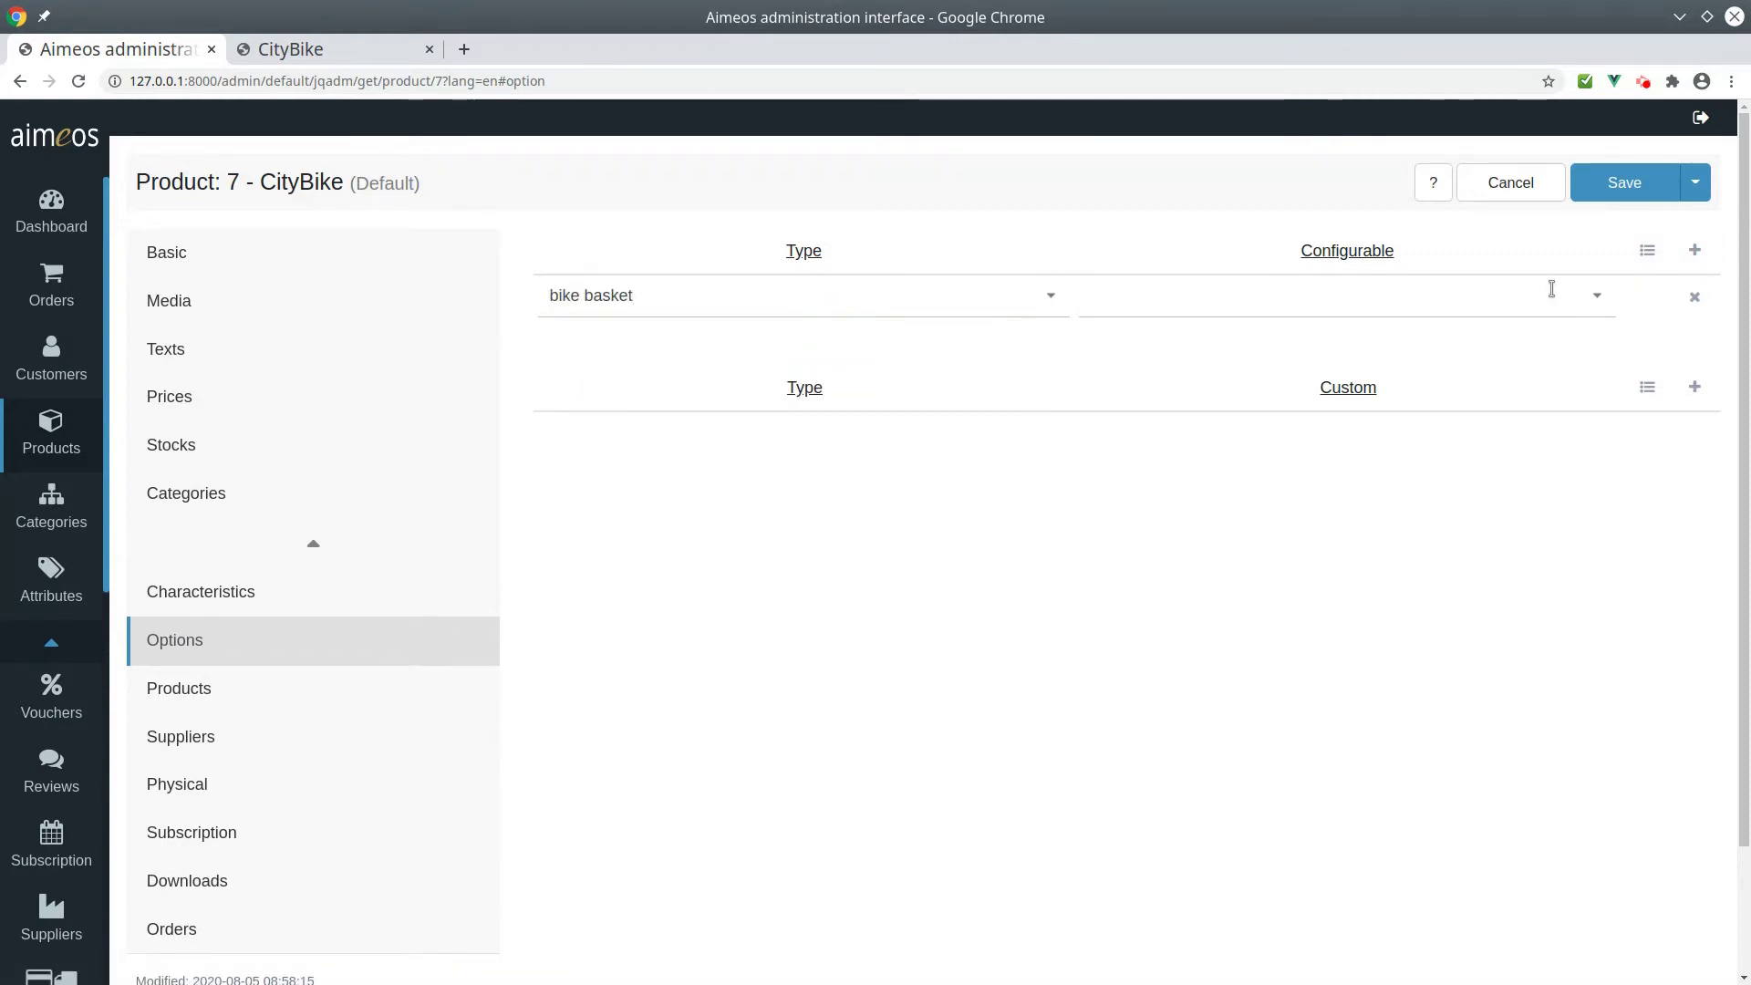
{"action": "left_click", "coordinate": [1598, 299]}
{"action": "left_click", "coordinate": [1240, 334]}
Add a custom text option with value Custom text, save, and view the CityBike shop page.
{"action": "left_click", "coordinate": [1695, 386]}
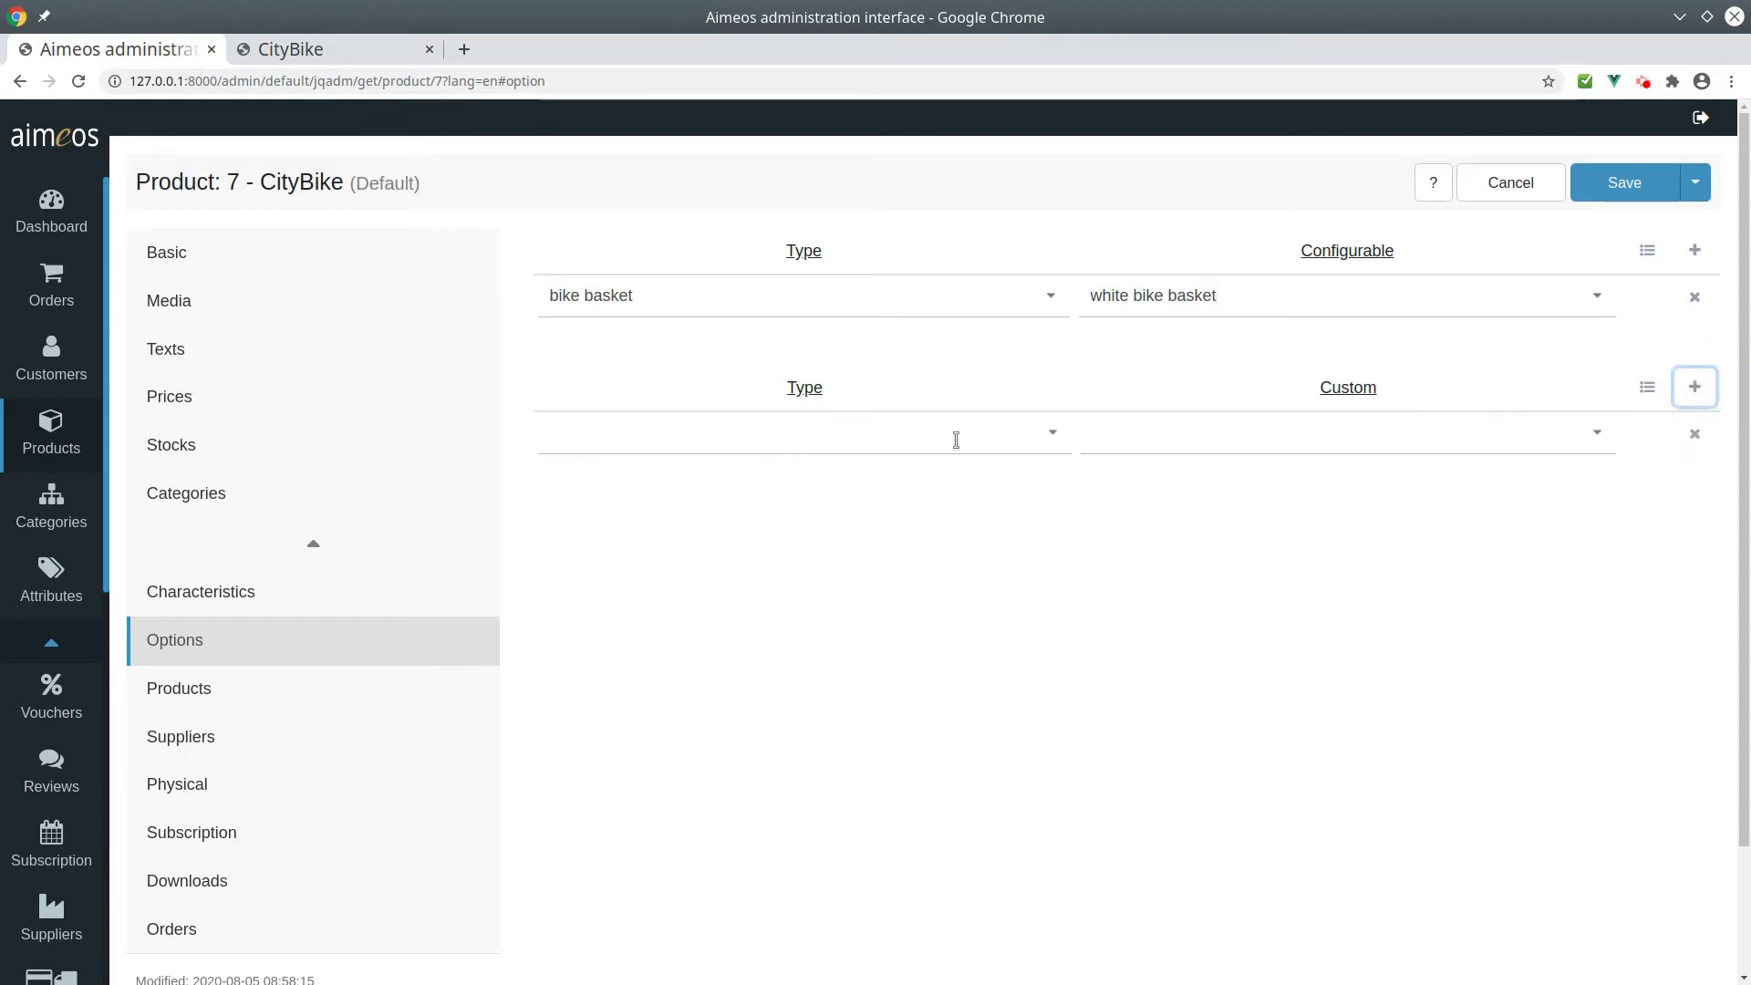
{"action": "left_click", "coordinate": [1052, 431]}
{"action": "scroll", "coordinate": [831, 638], "scroll_direction": "down", "scroll_amount": 2}
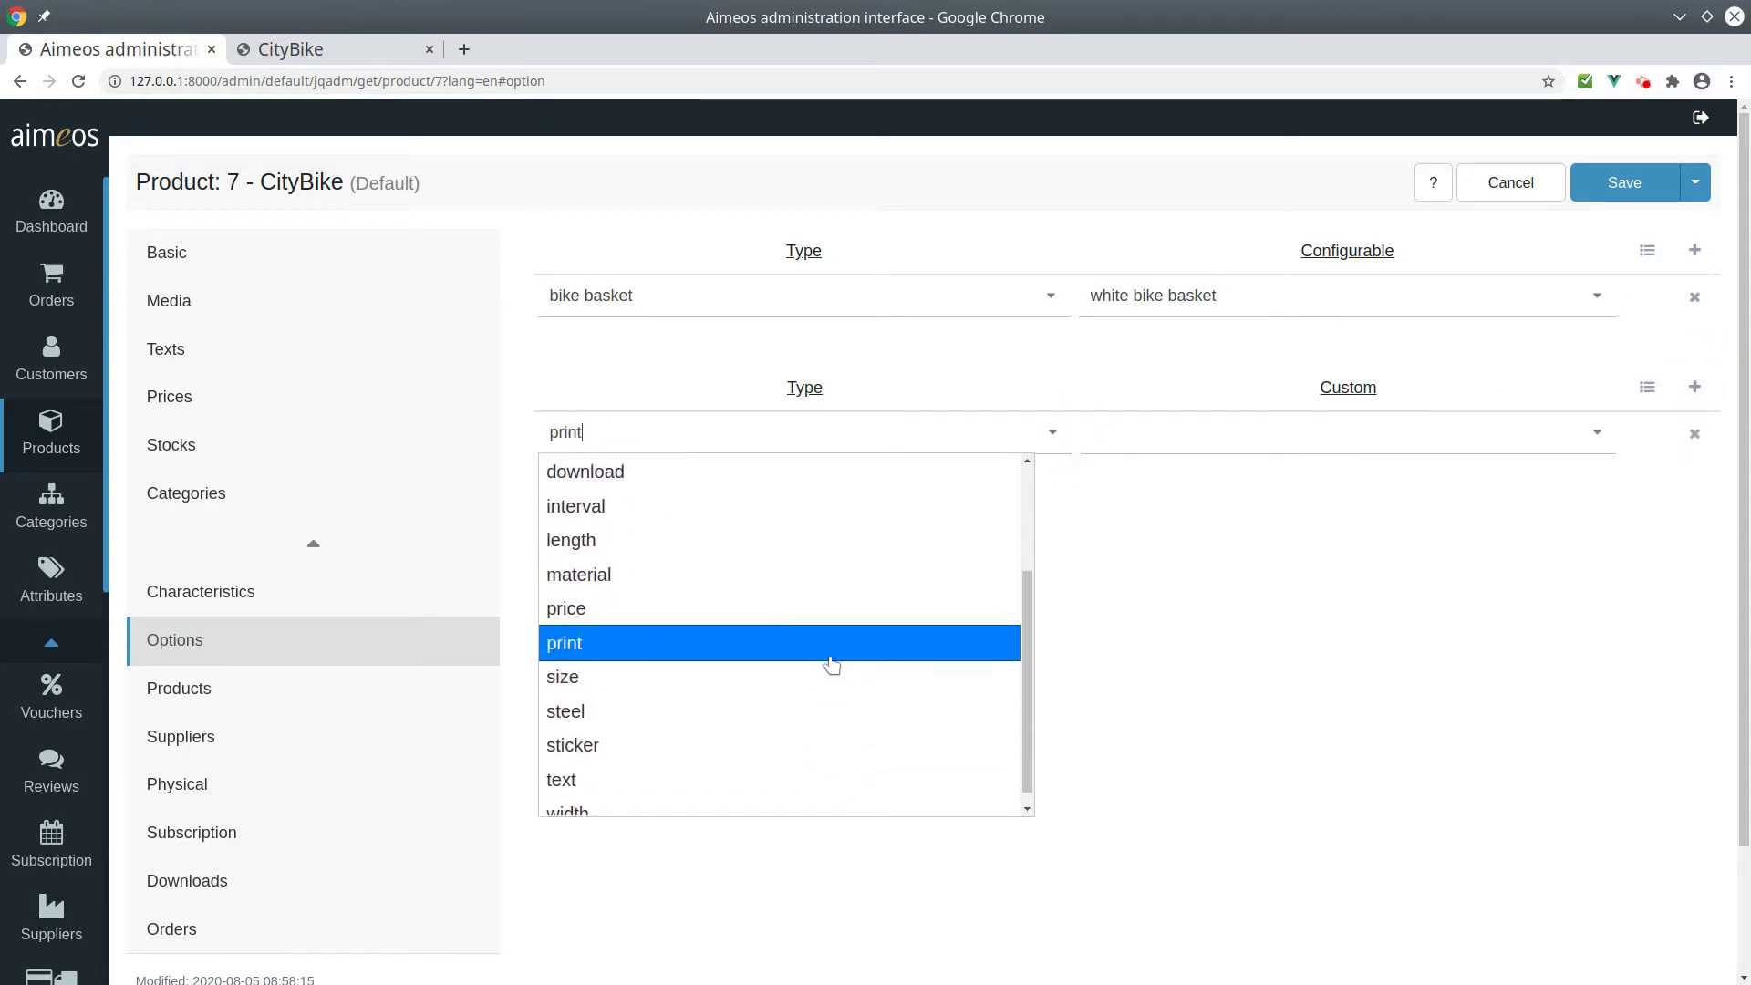
{"action": "left_click", "coordinate": [812, 770]}
{"action": "left_click", "coordinate": [1596, 432]}
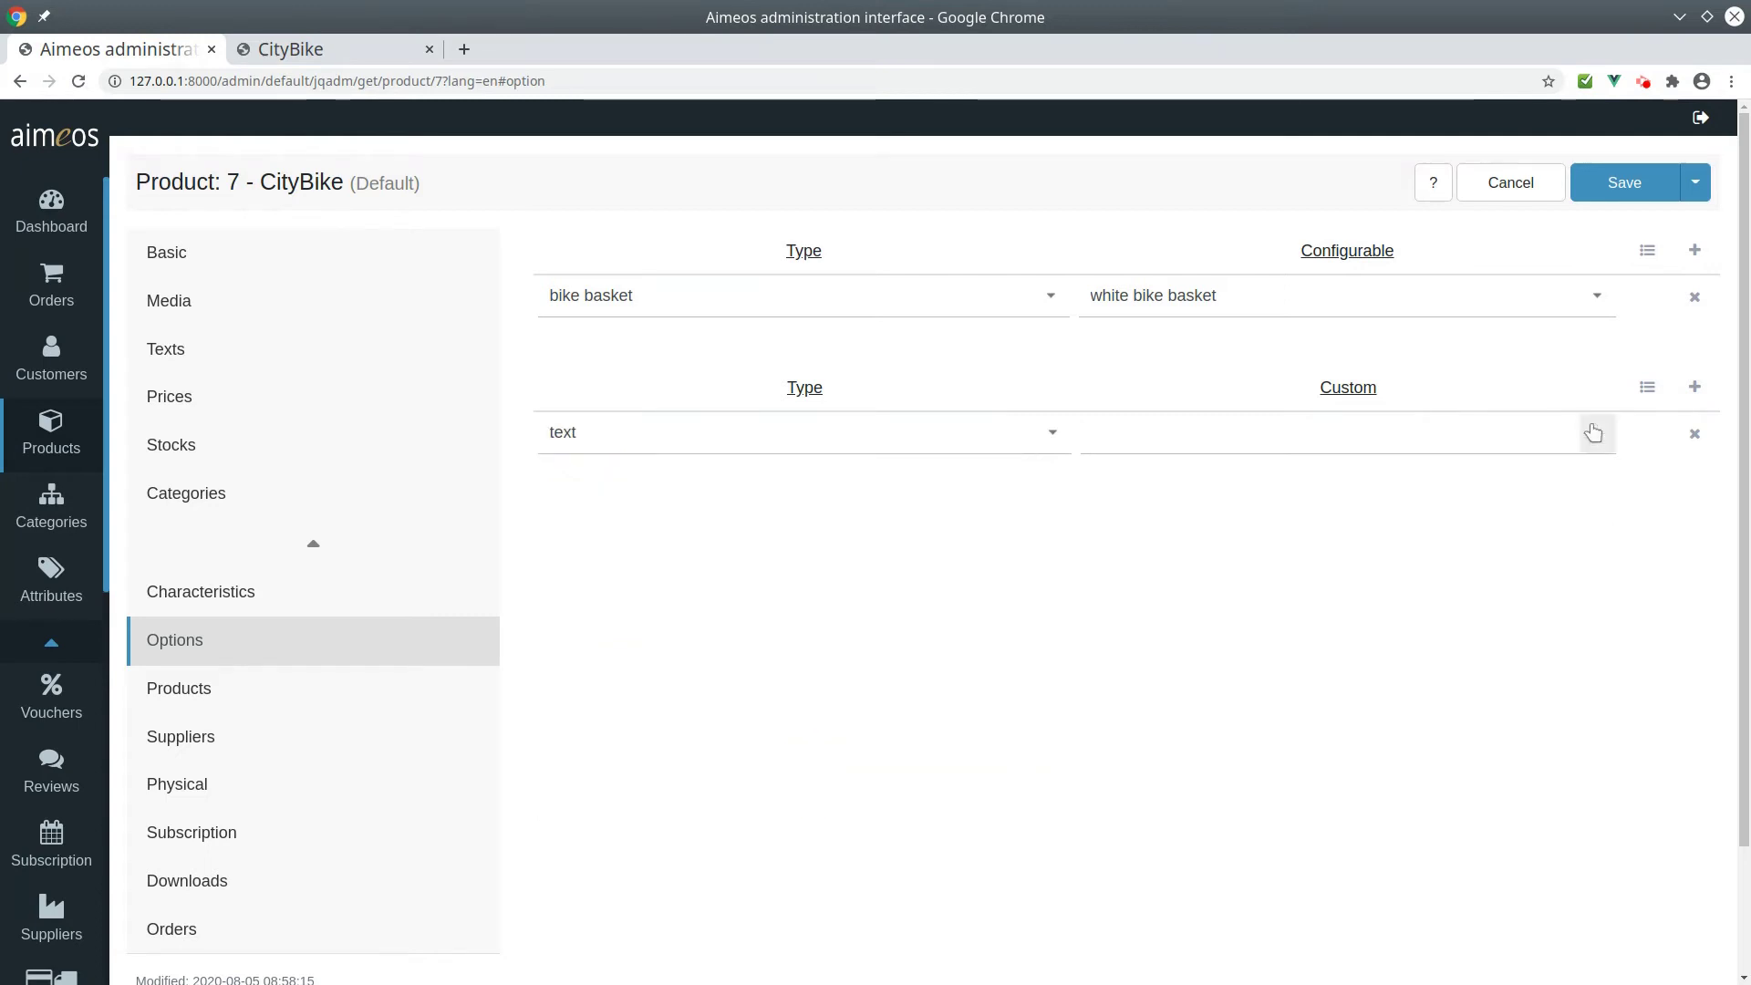
{"action": "left_click", "coordinate": [1219, 471]}
{"action": "left_click", "coordinate": [1618, 194]}
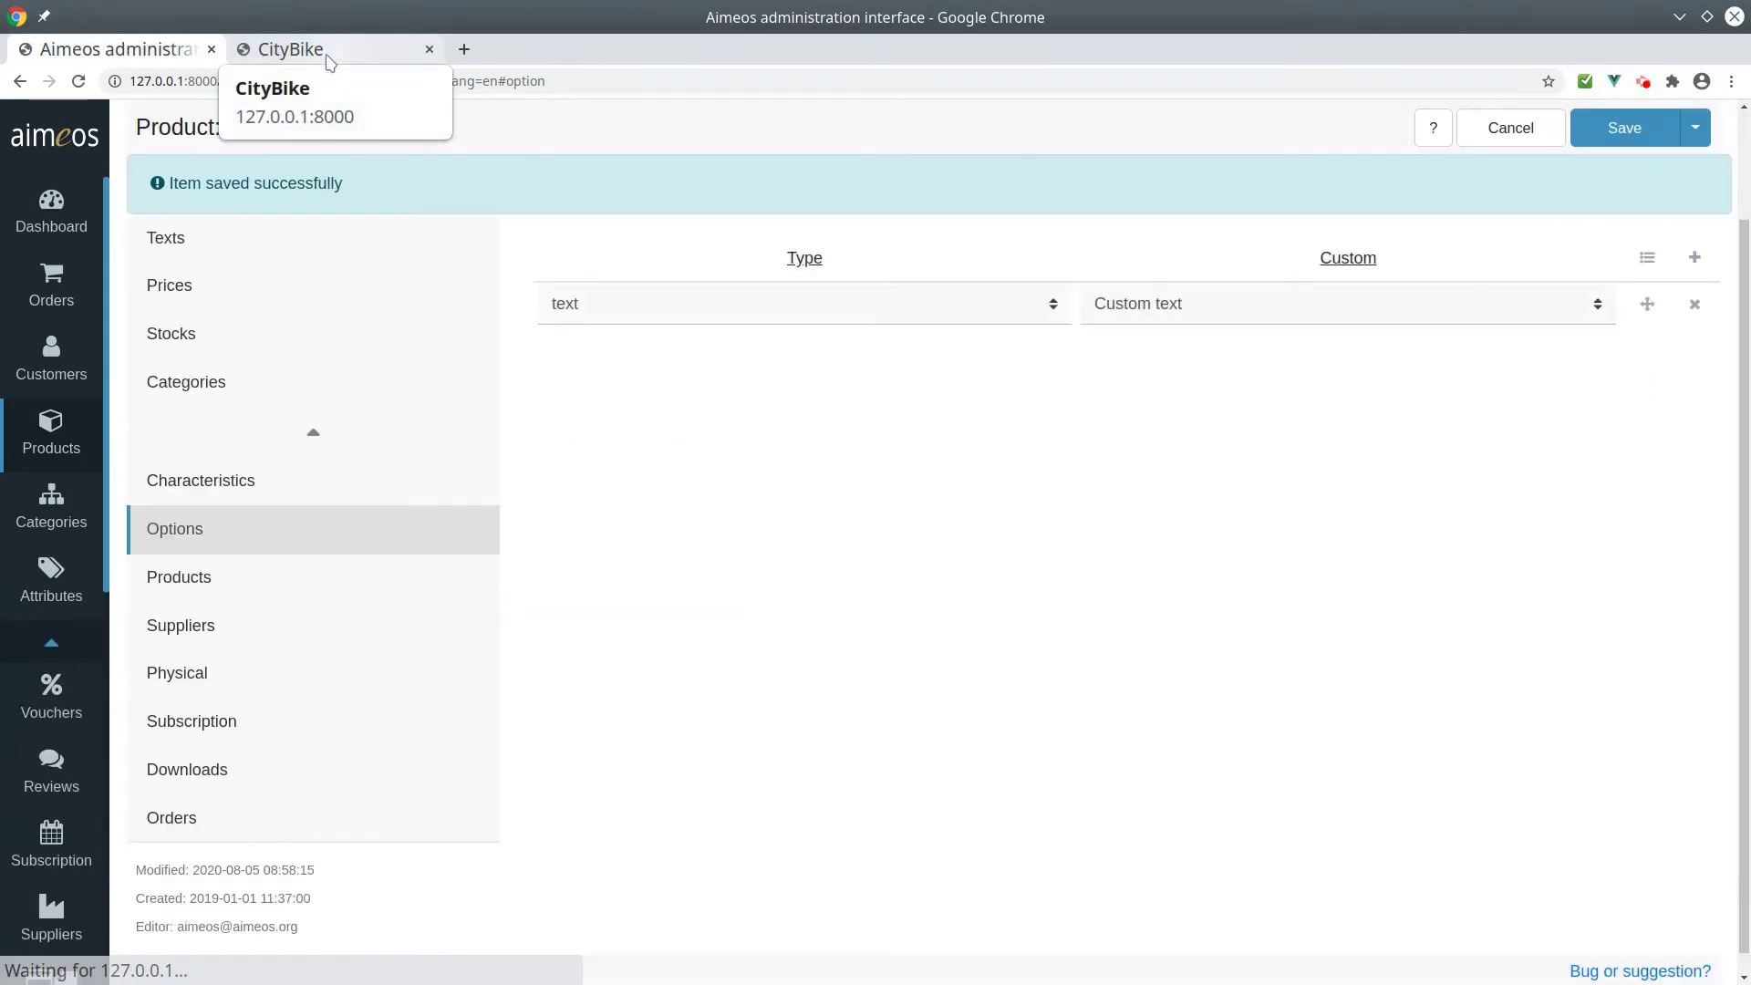
{"action": "left_click", "coordinate": [330, 55]}
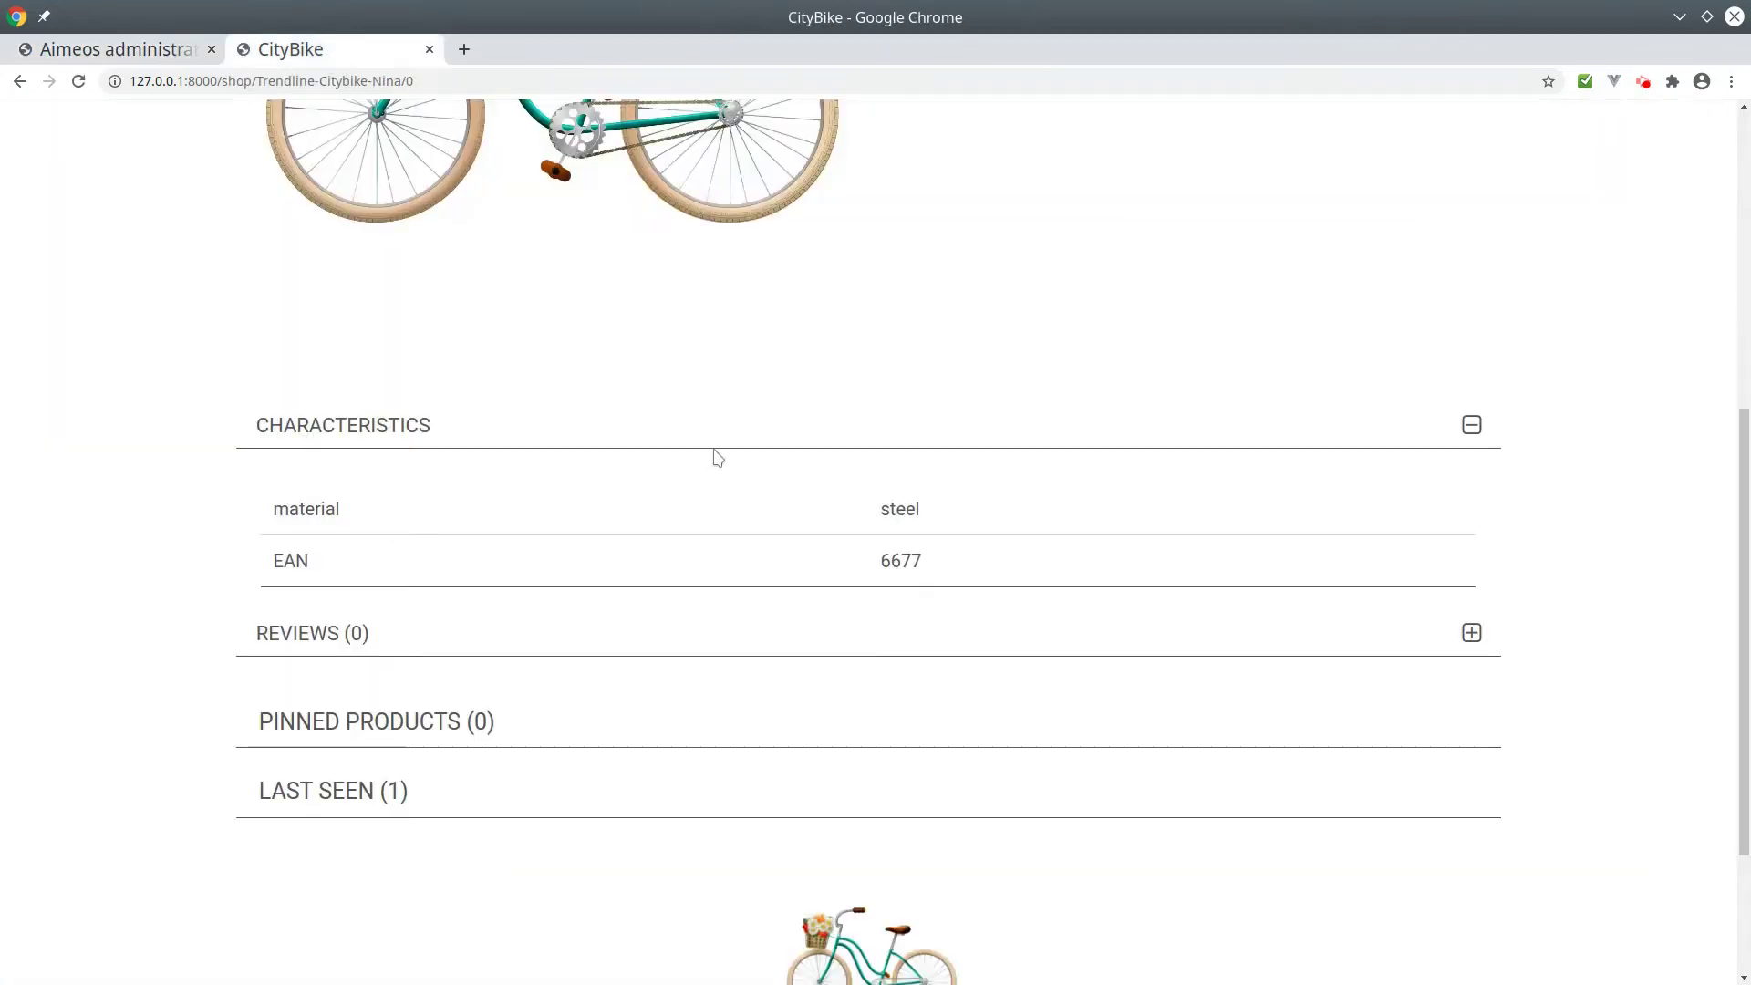
Reload CityBike, choose the white bike basket, enter 'greetings' as custom text, and add two to the basket.
{"action": "key", "text": "F5"}
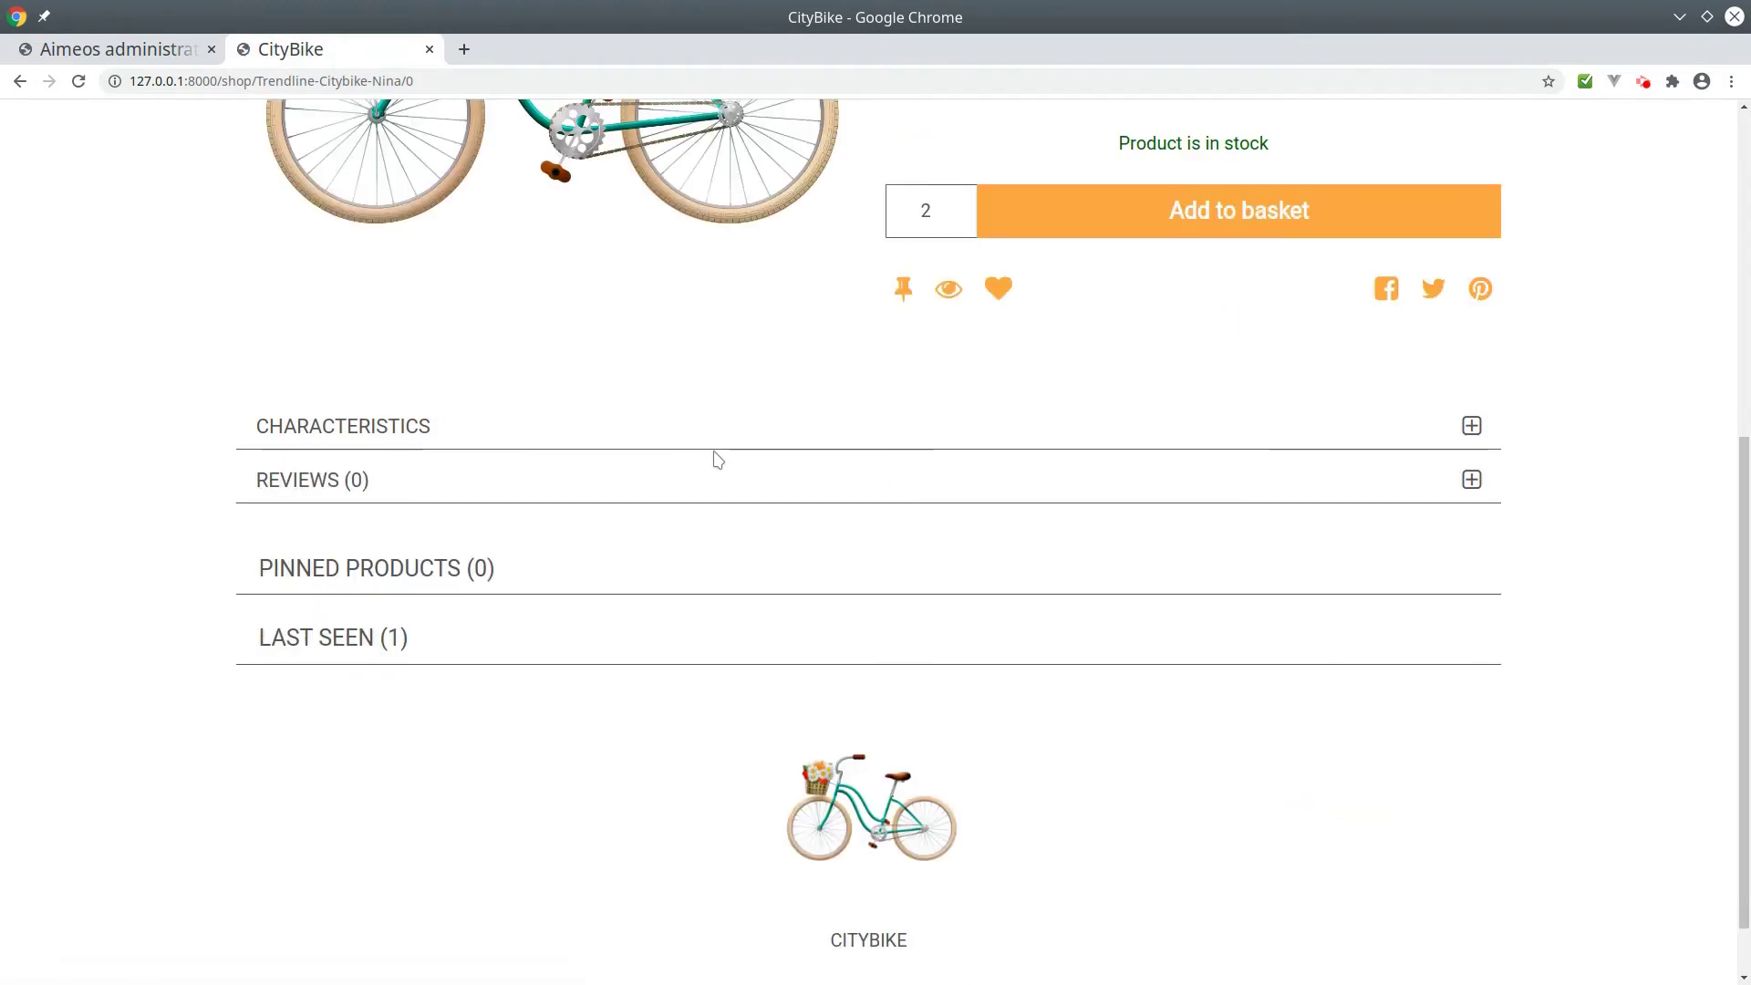
{"action": "scroll", "coordinate": [718, 459], "scroll_direction": "up", "scroll_amount": 10}
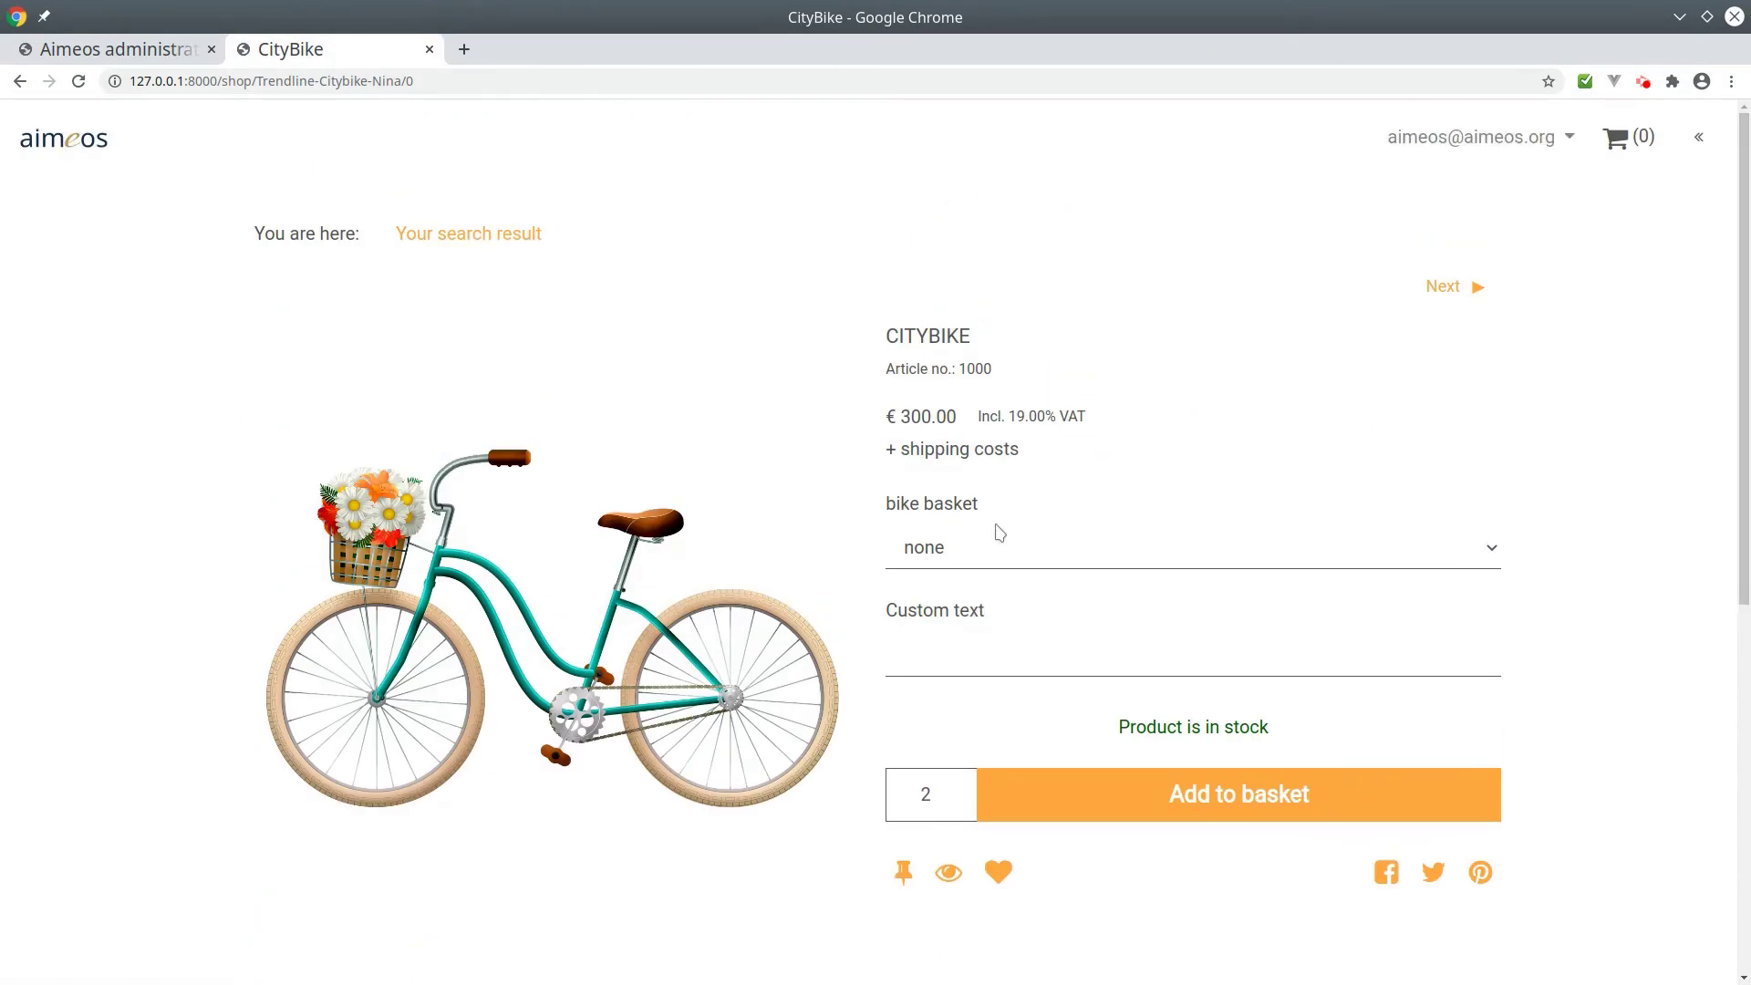
{"action": "left_click", "coordinate": [1021, 551]}
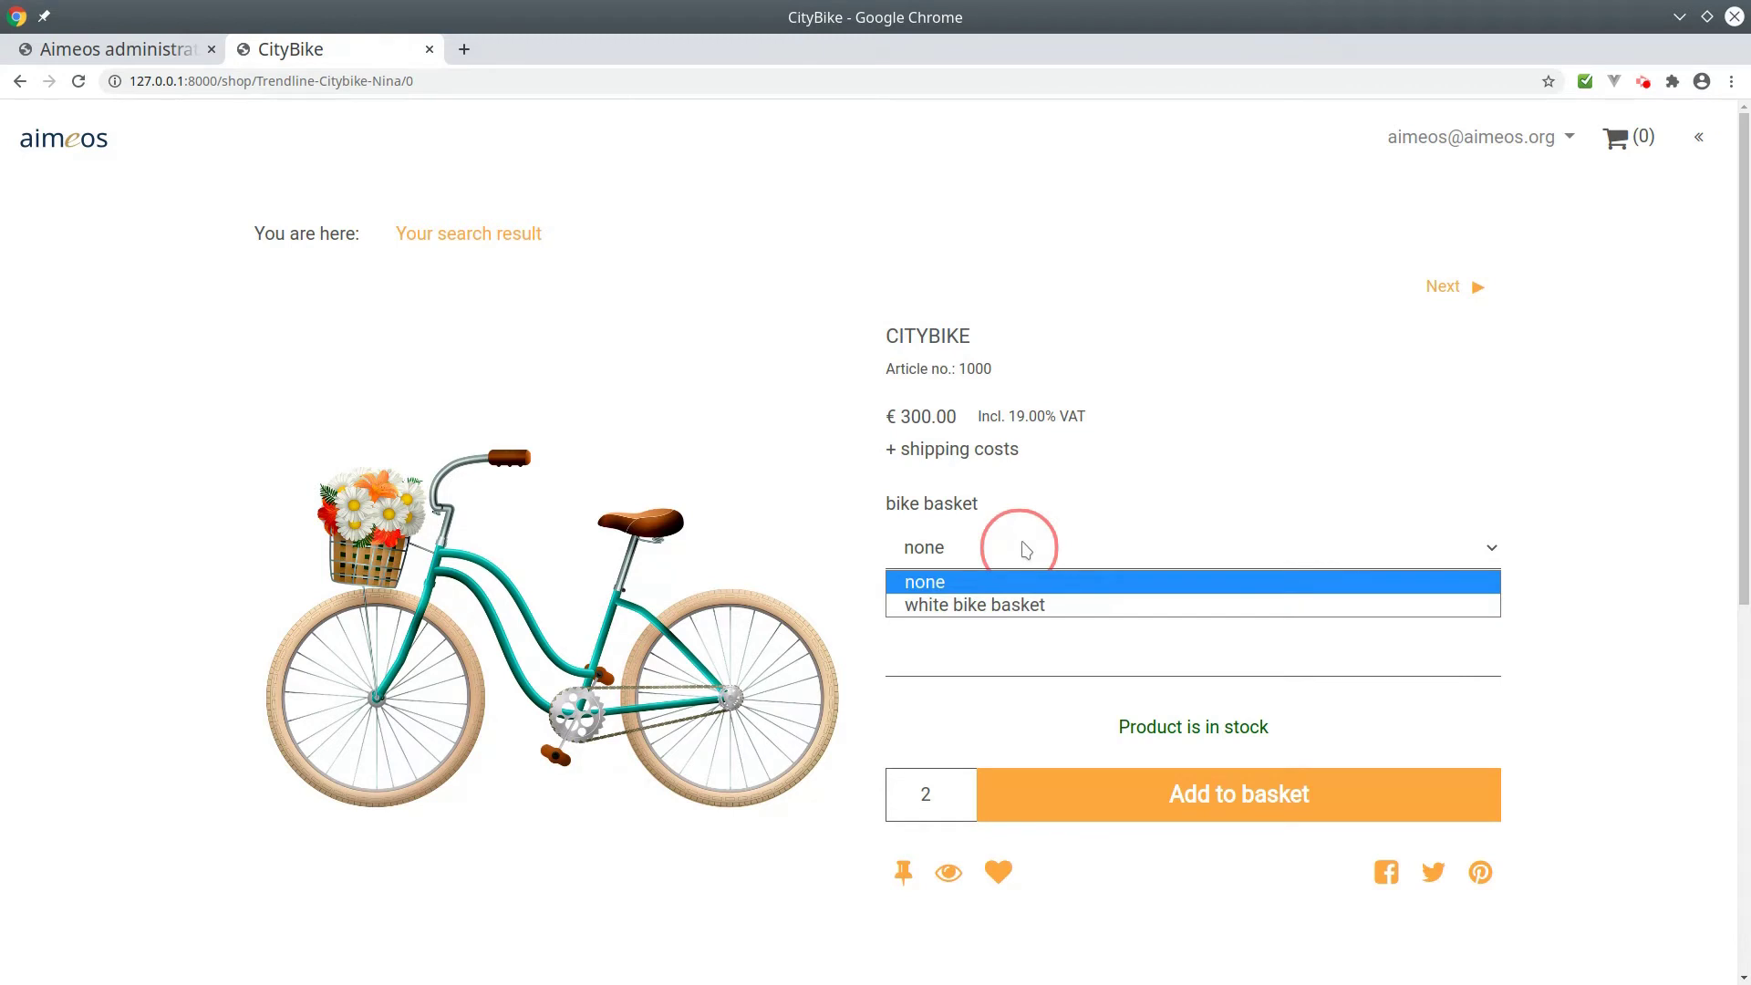
{"action": "left_click", "coordinate": [1012, 606]}
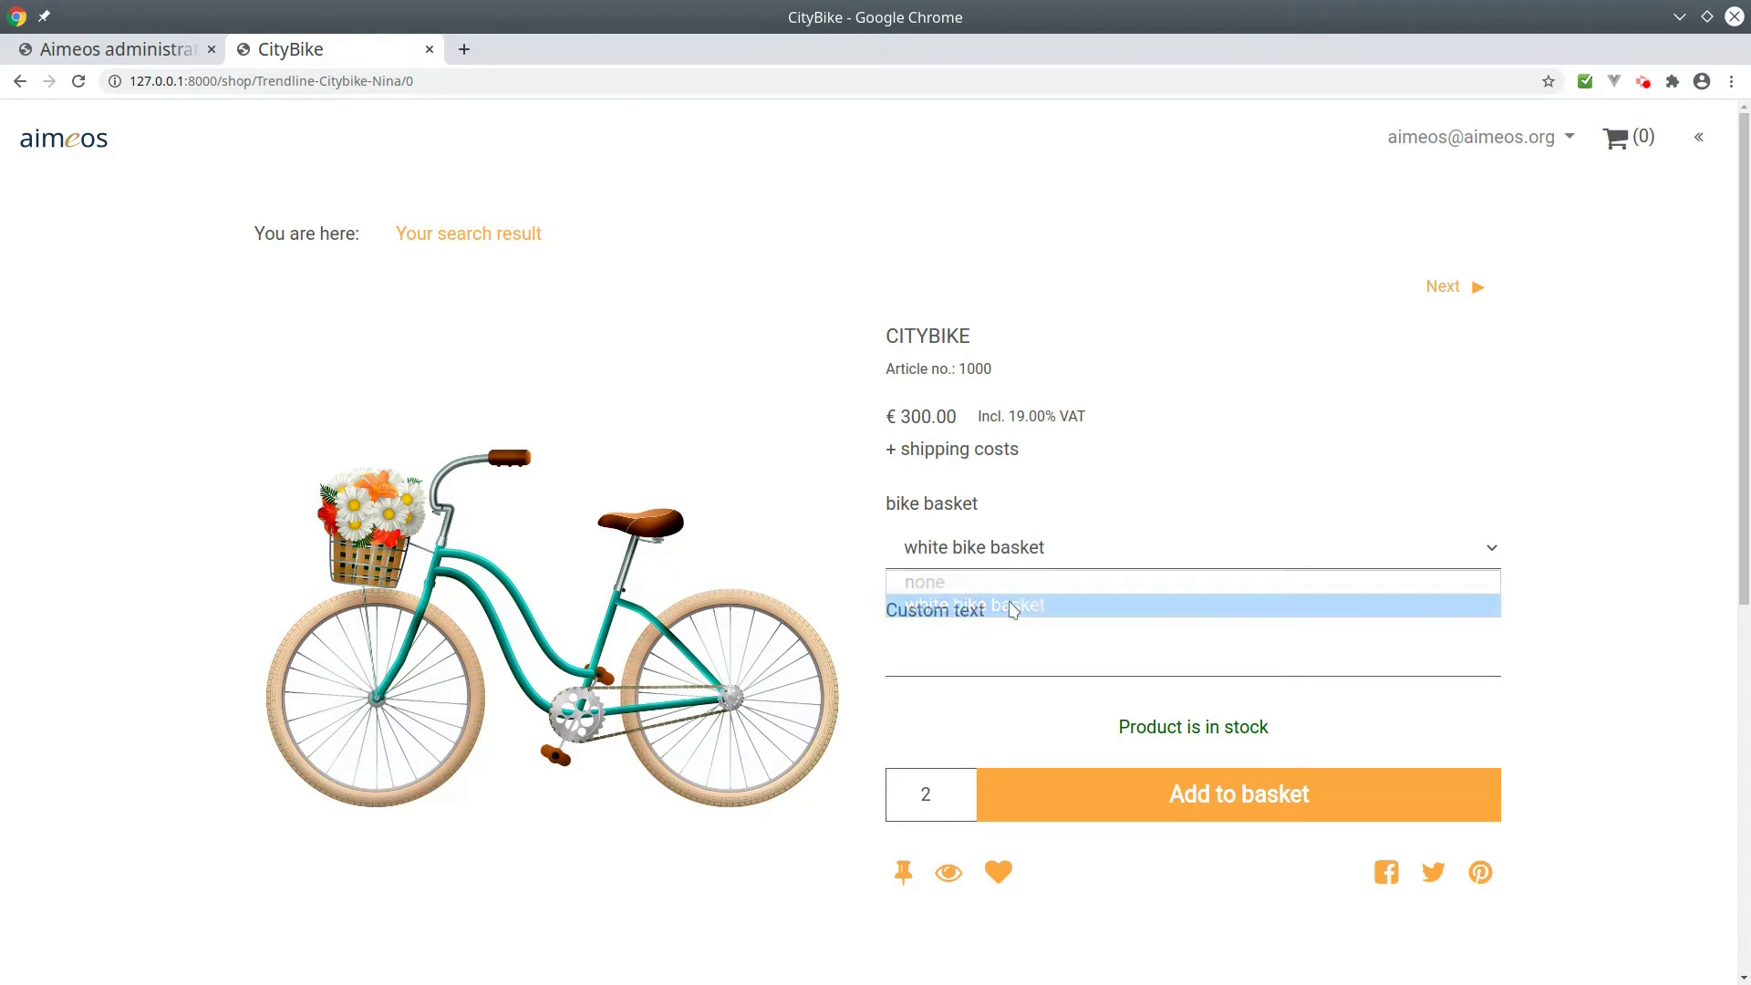
{"action": "left_click", "coordinate": [1013, 649]}
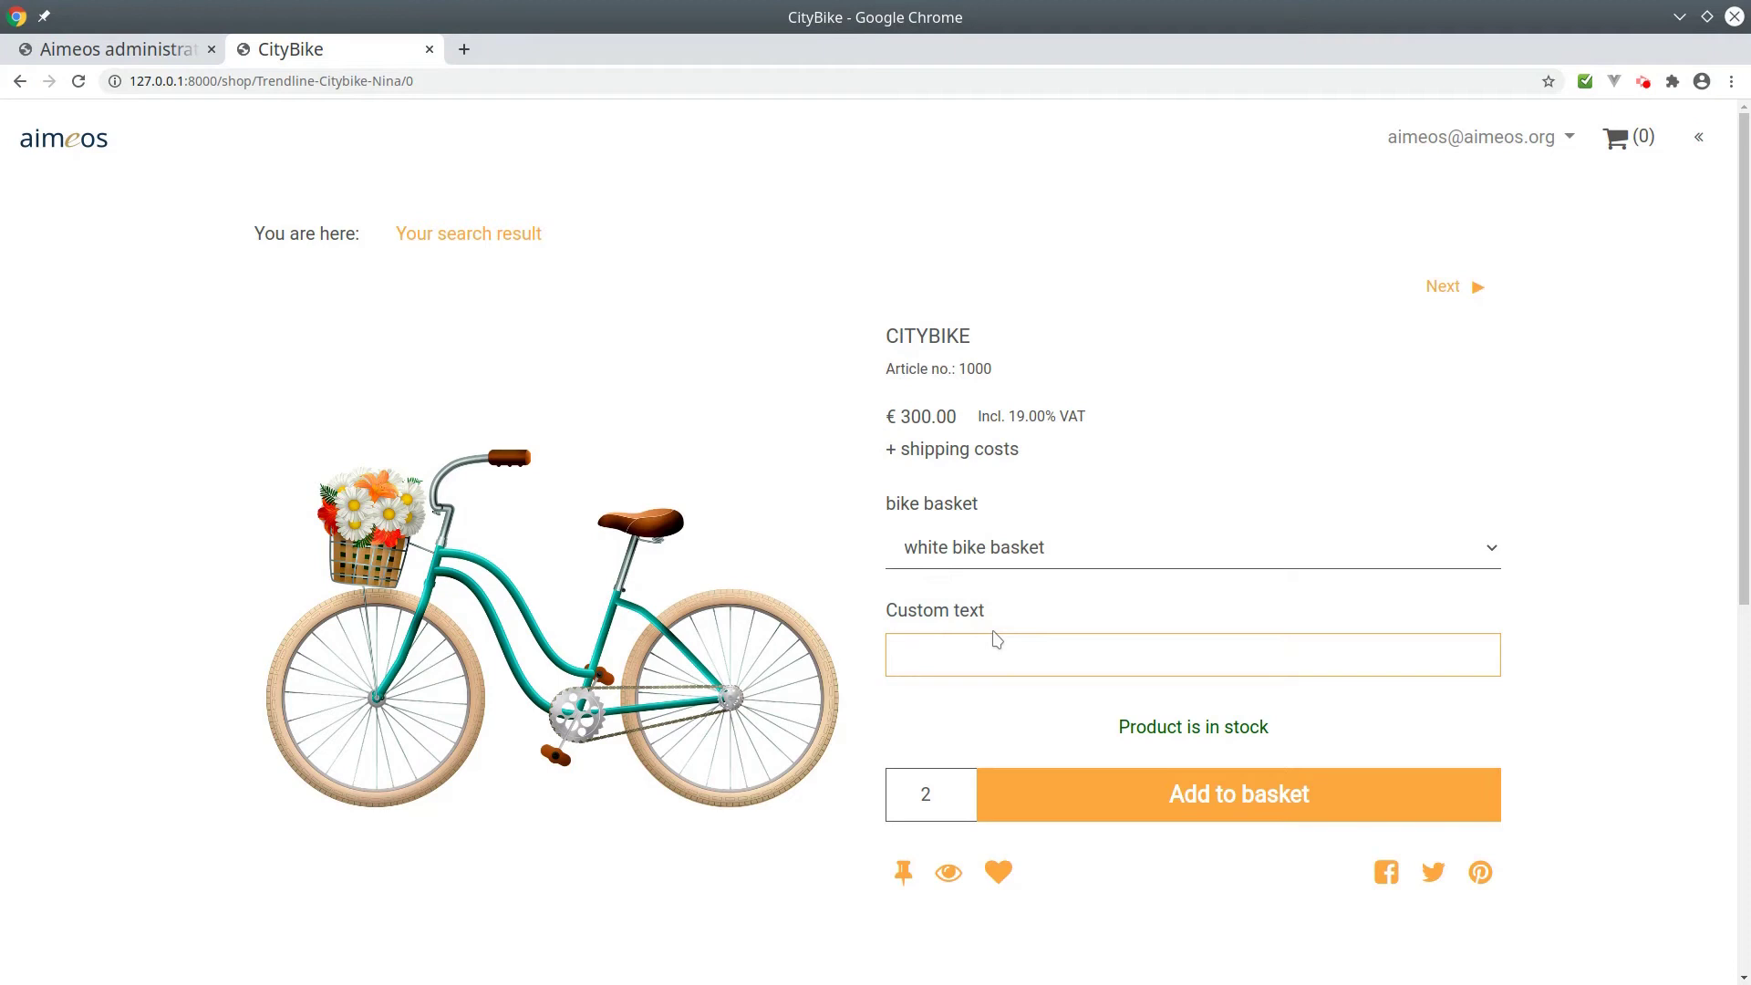
{"action": "type", "text": "greetings from tati"}
{"action": "left_click", "coordinate": [1197, 803]}
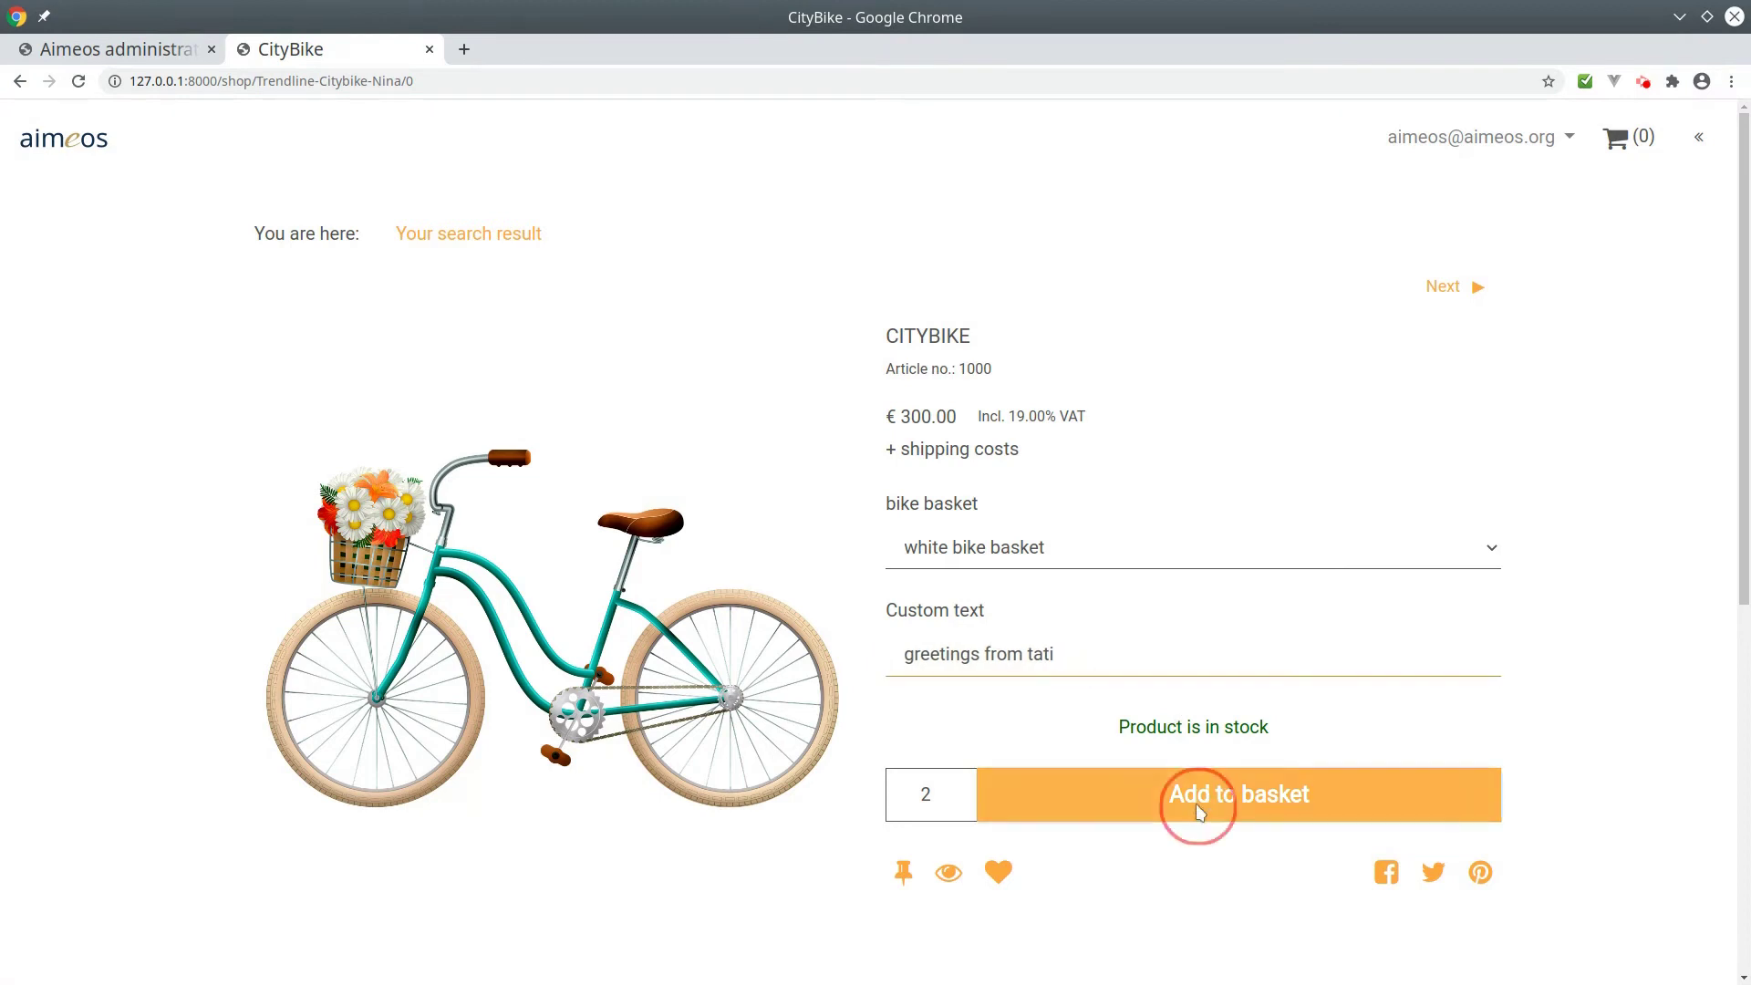
Review the chosen options in the €600.00 basket, leave it, and return to administration.
{"action": "left_click_drag", "start_coordinate": [545, 532], "coordinate": [720, 566]}
{"action": "left_click", "coordinate": [713, 580]}
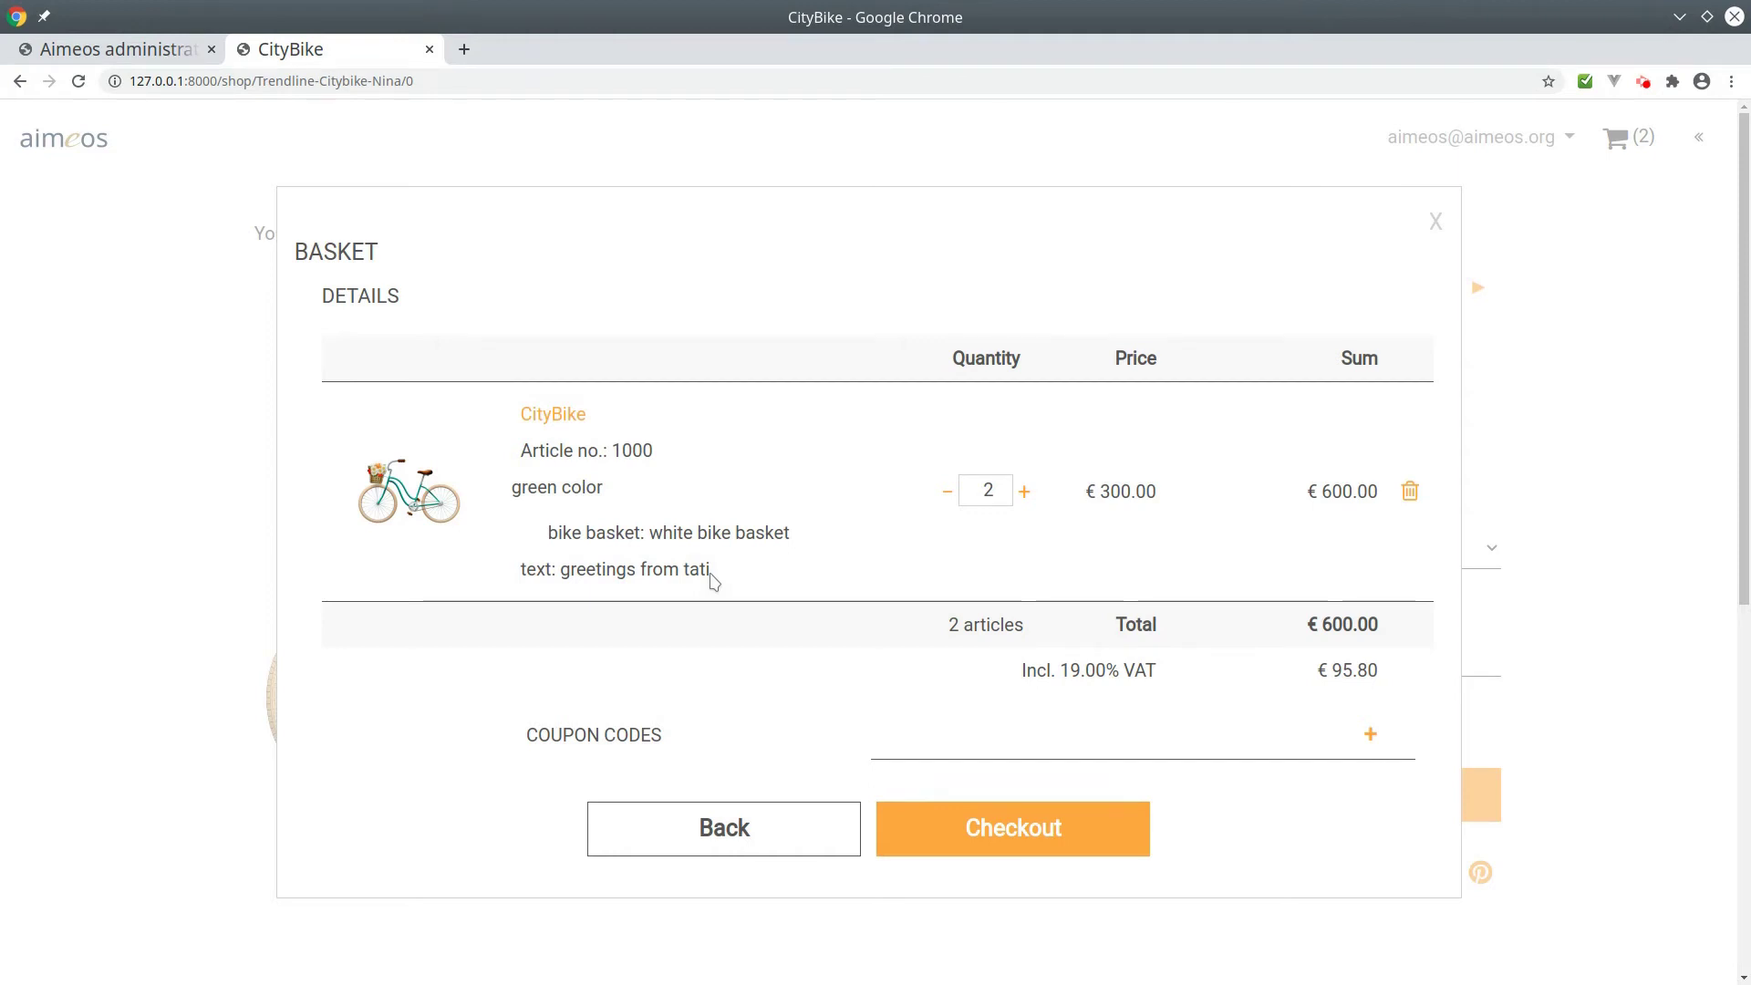
{"action": "left_click", "coordinate": [711, 826]}
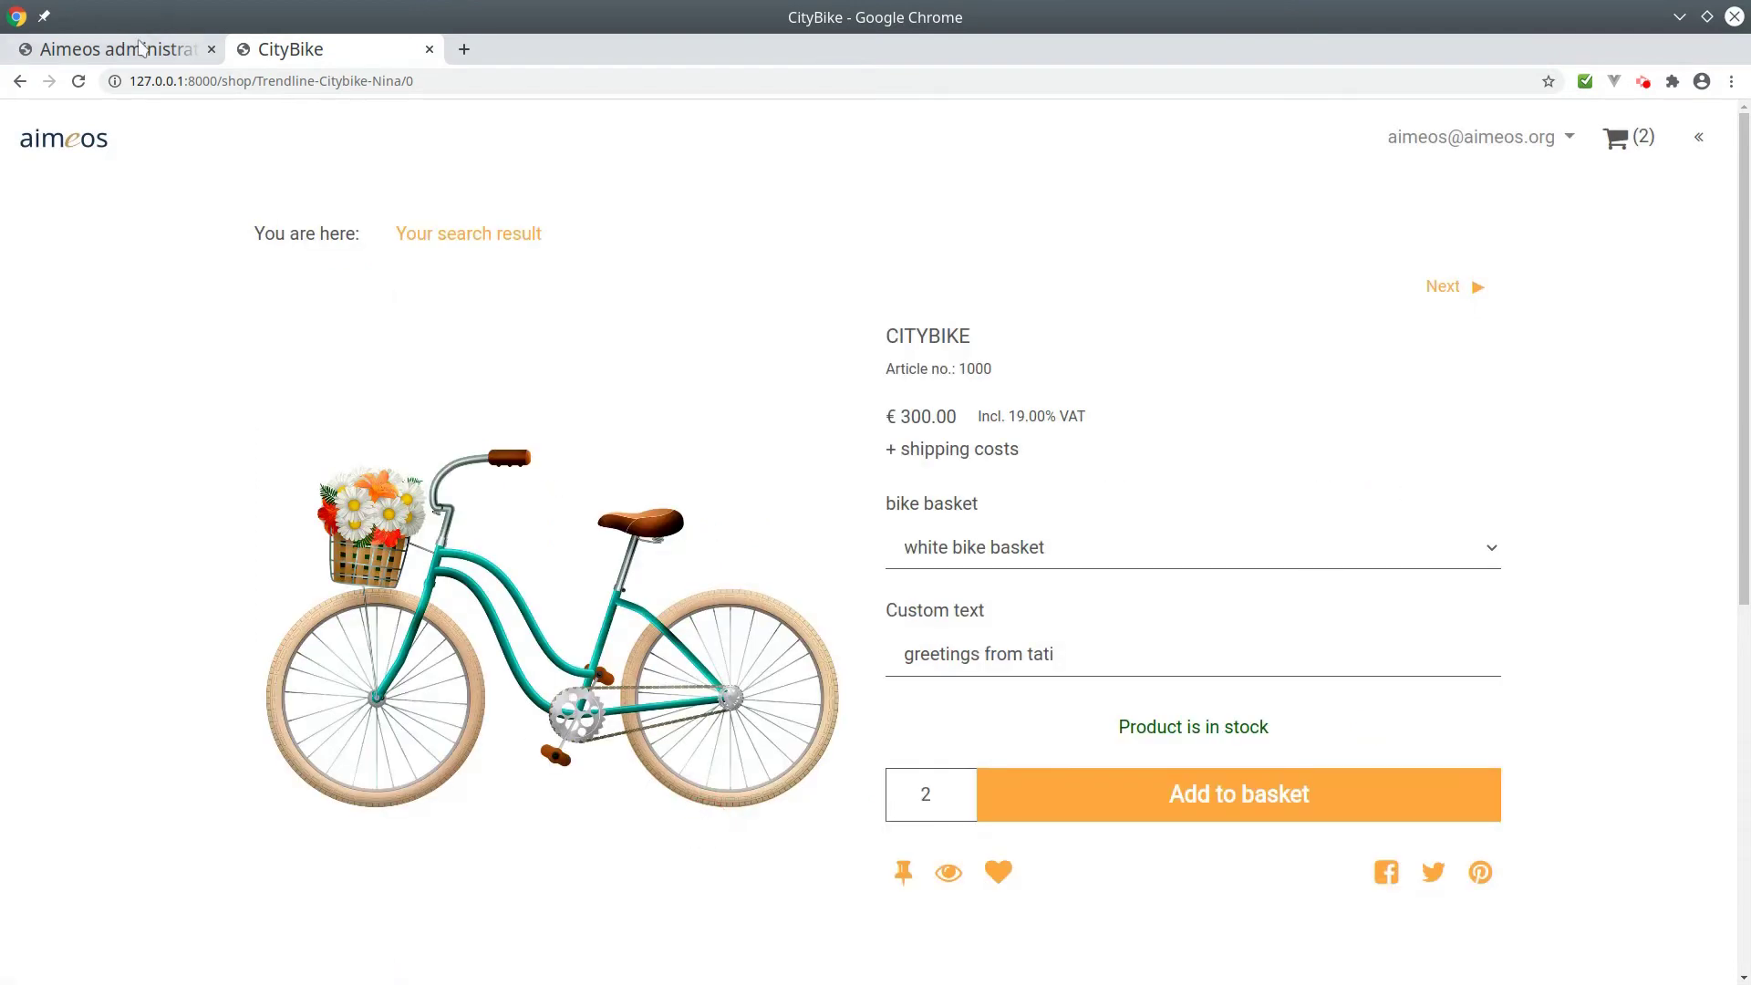
{"action": "left_click", "coordinate": [141, 49]}
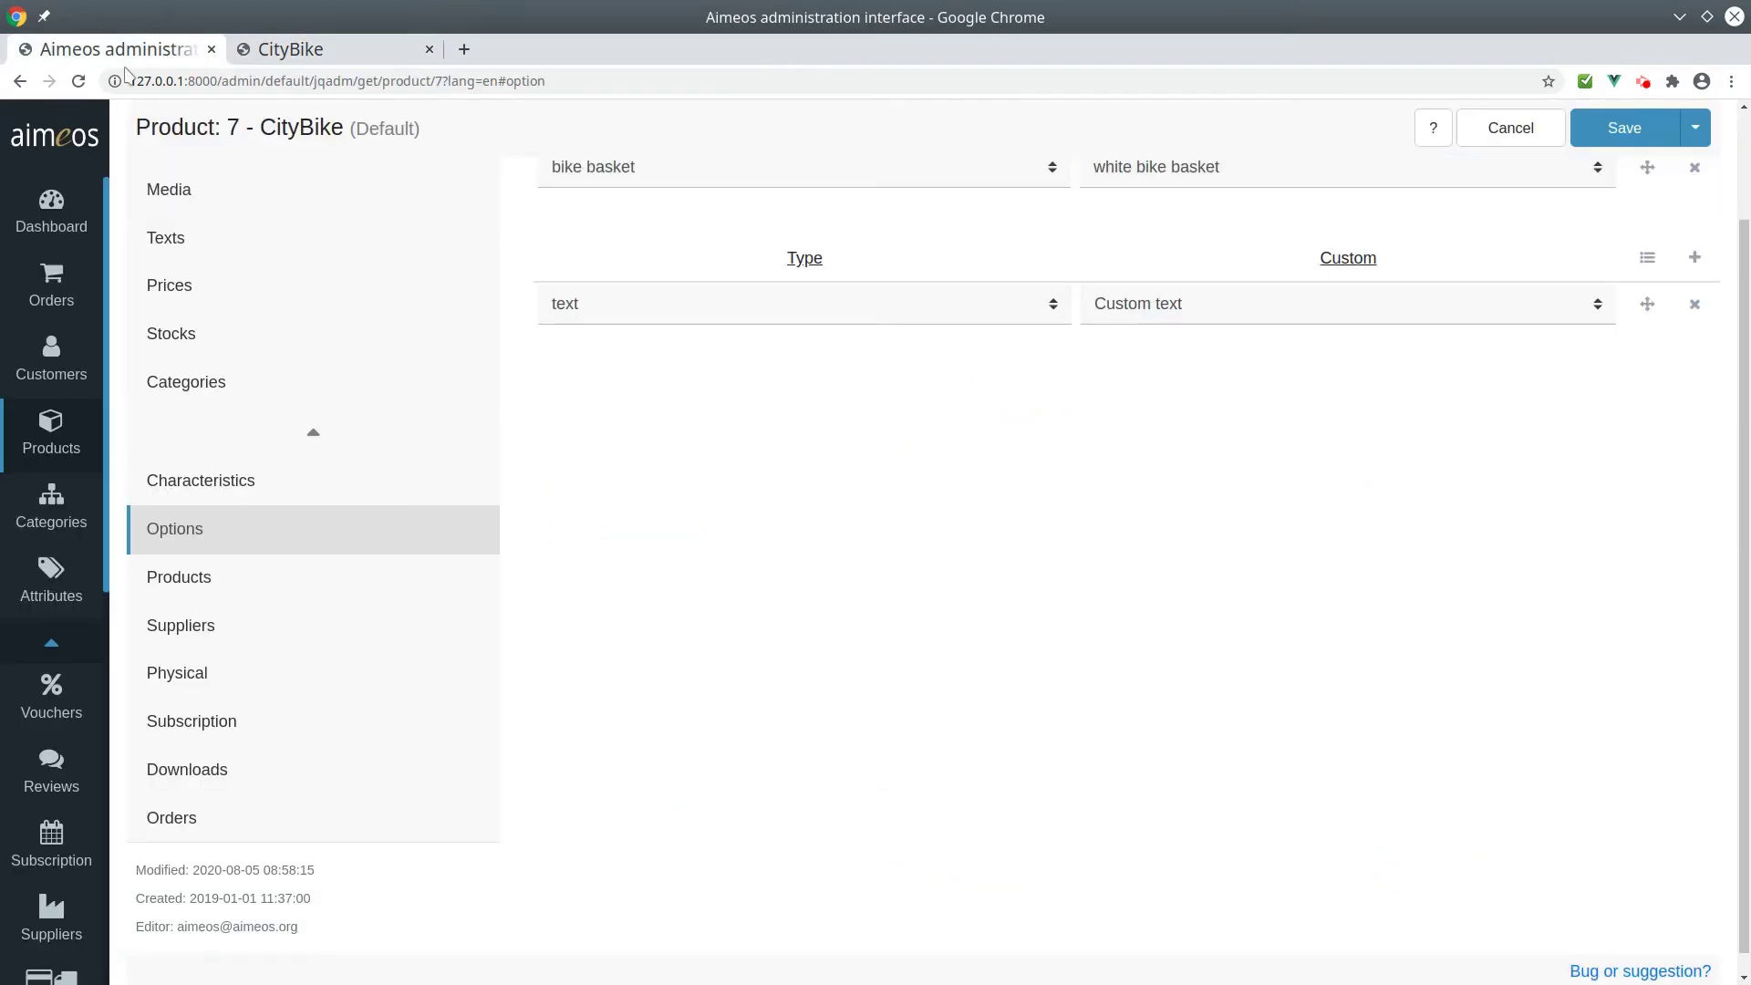
In CityBike's Products section, add bike (1112) as a suggested product.
{"action": "left_click", "coordinate": [223, 597]}
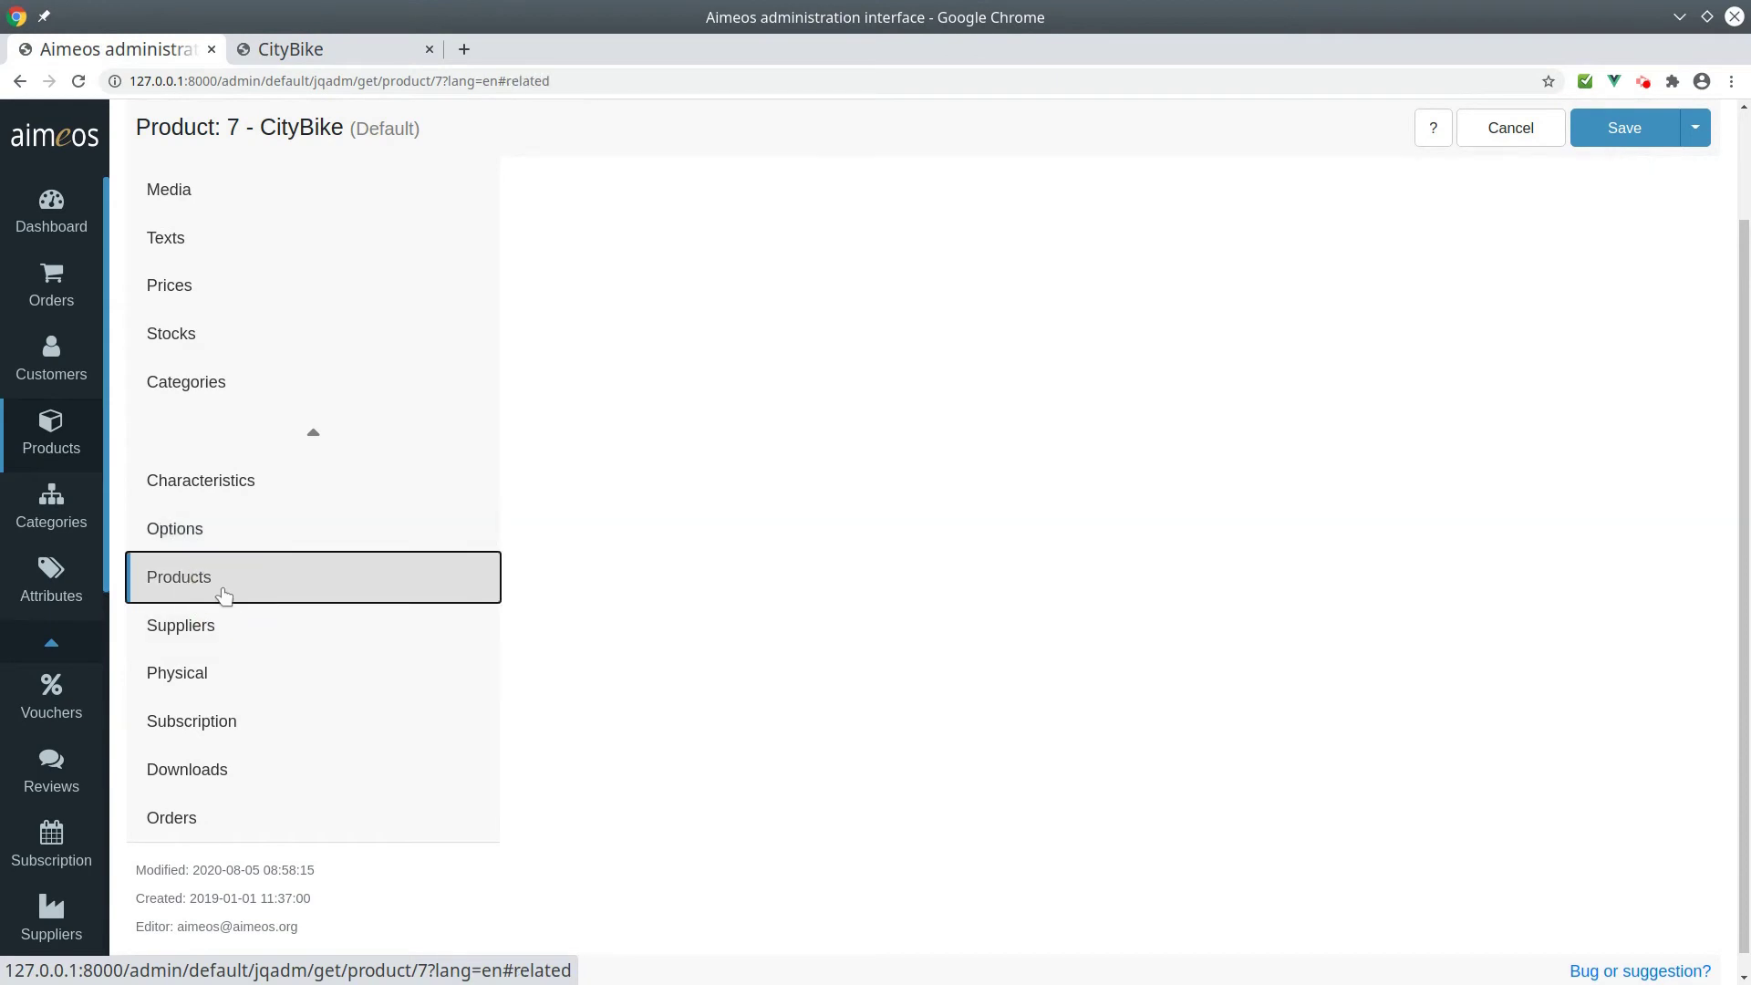
{"action": "scroll", "coordinate": [1475, 597], "scroll_direction": "up", "scroll_amount": 2}
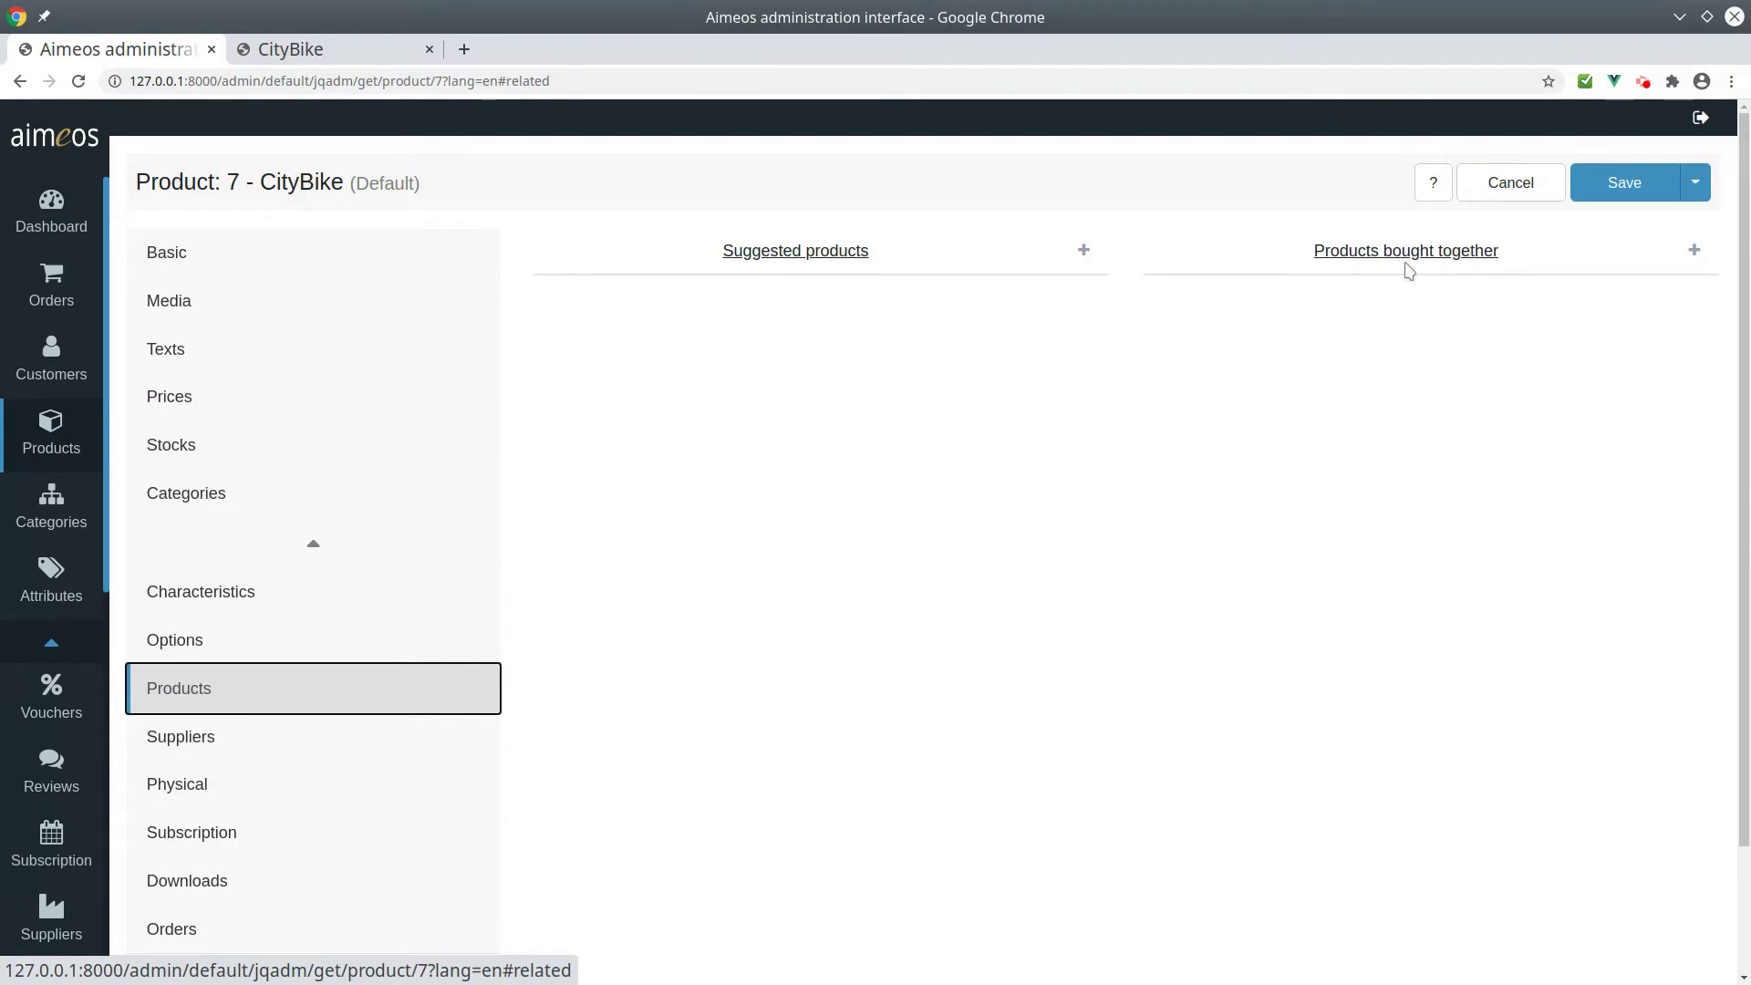
{"action": "left_click", "coordinate": [1083, 249]}
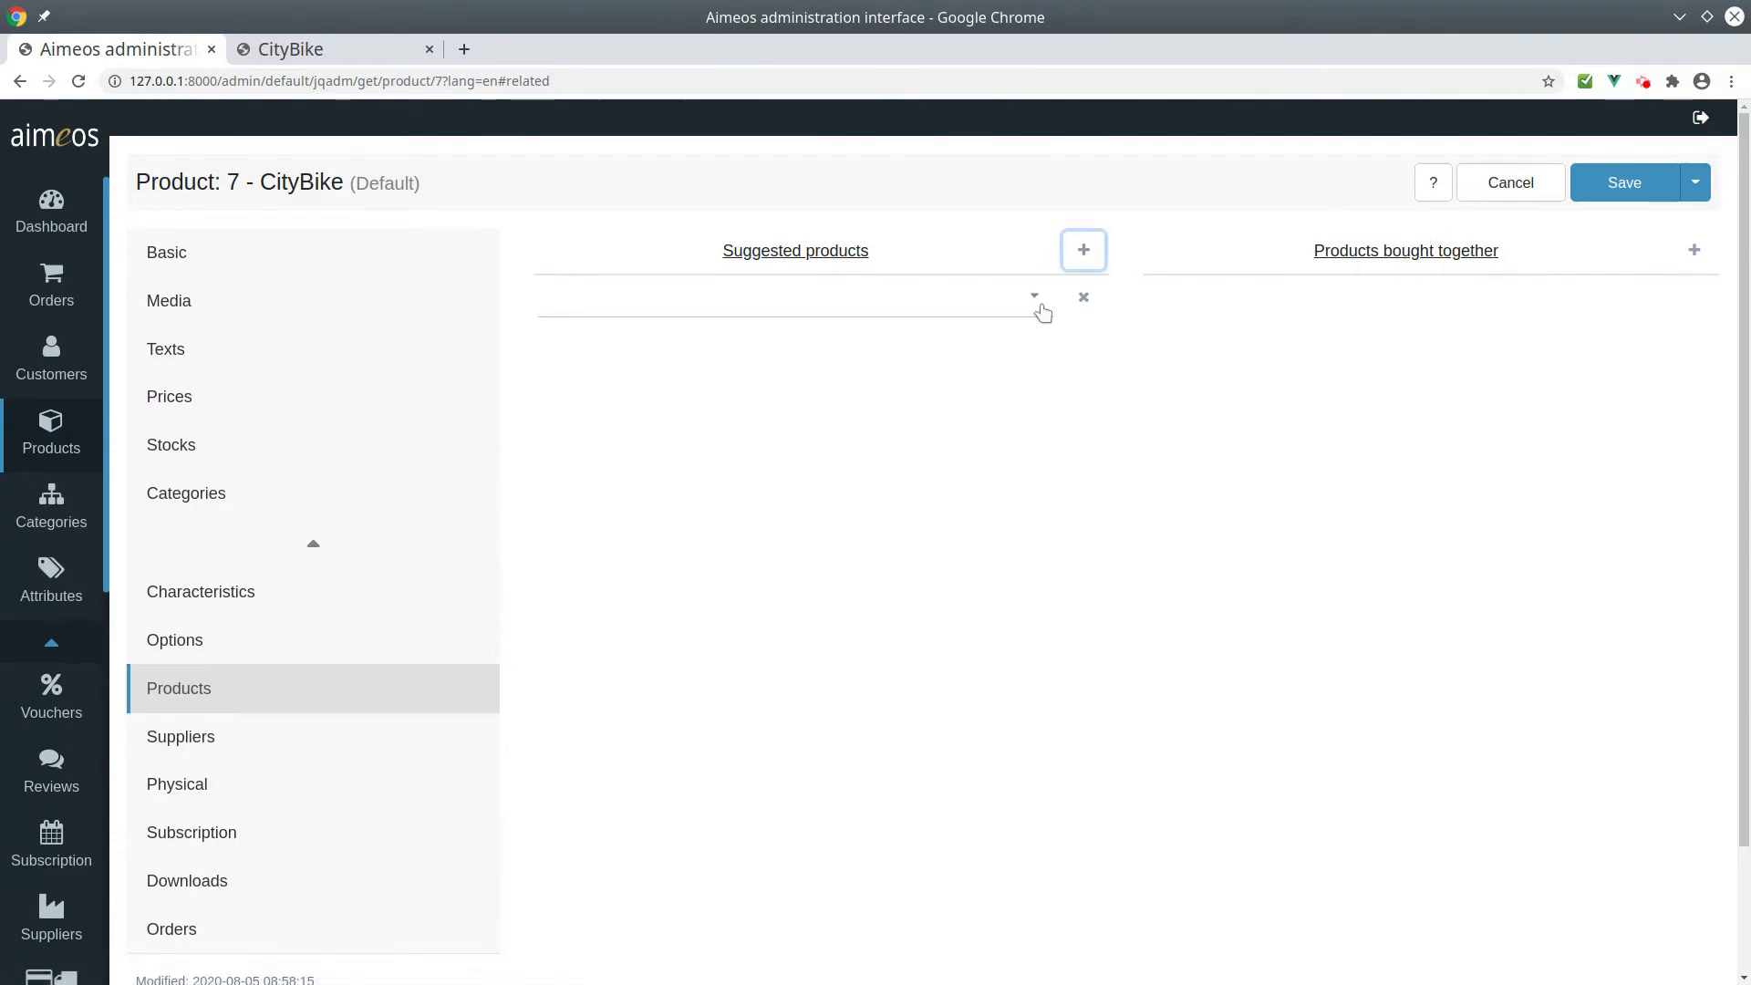
{"action": "left_click", "coordinate": [1030, 308]}
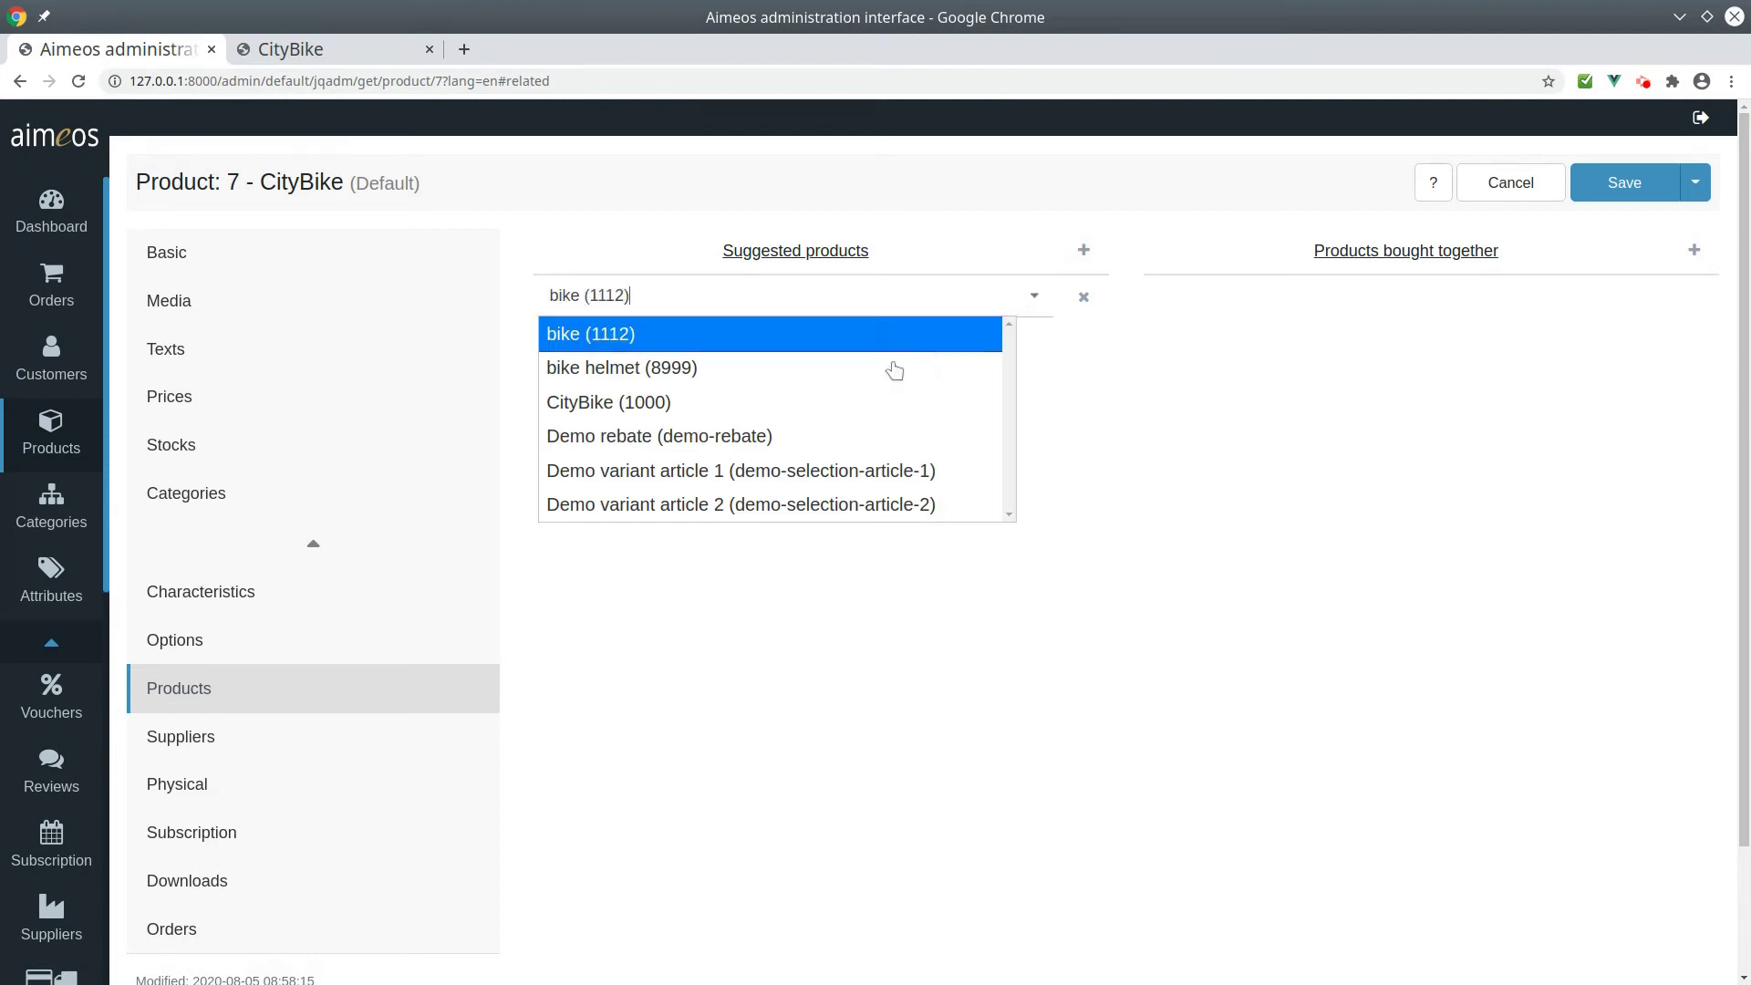
{"action": "left_click", "coordinate": [829, 340]}
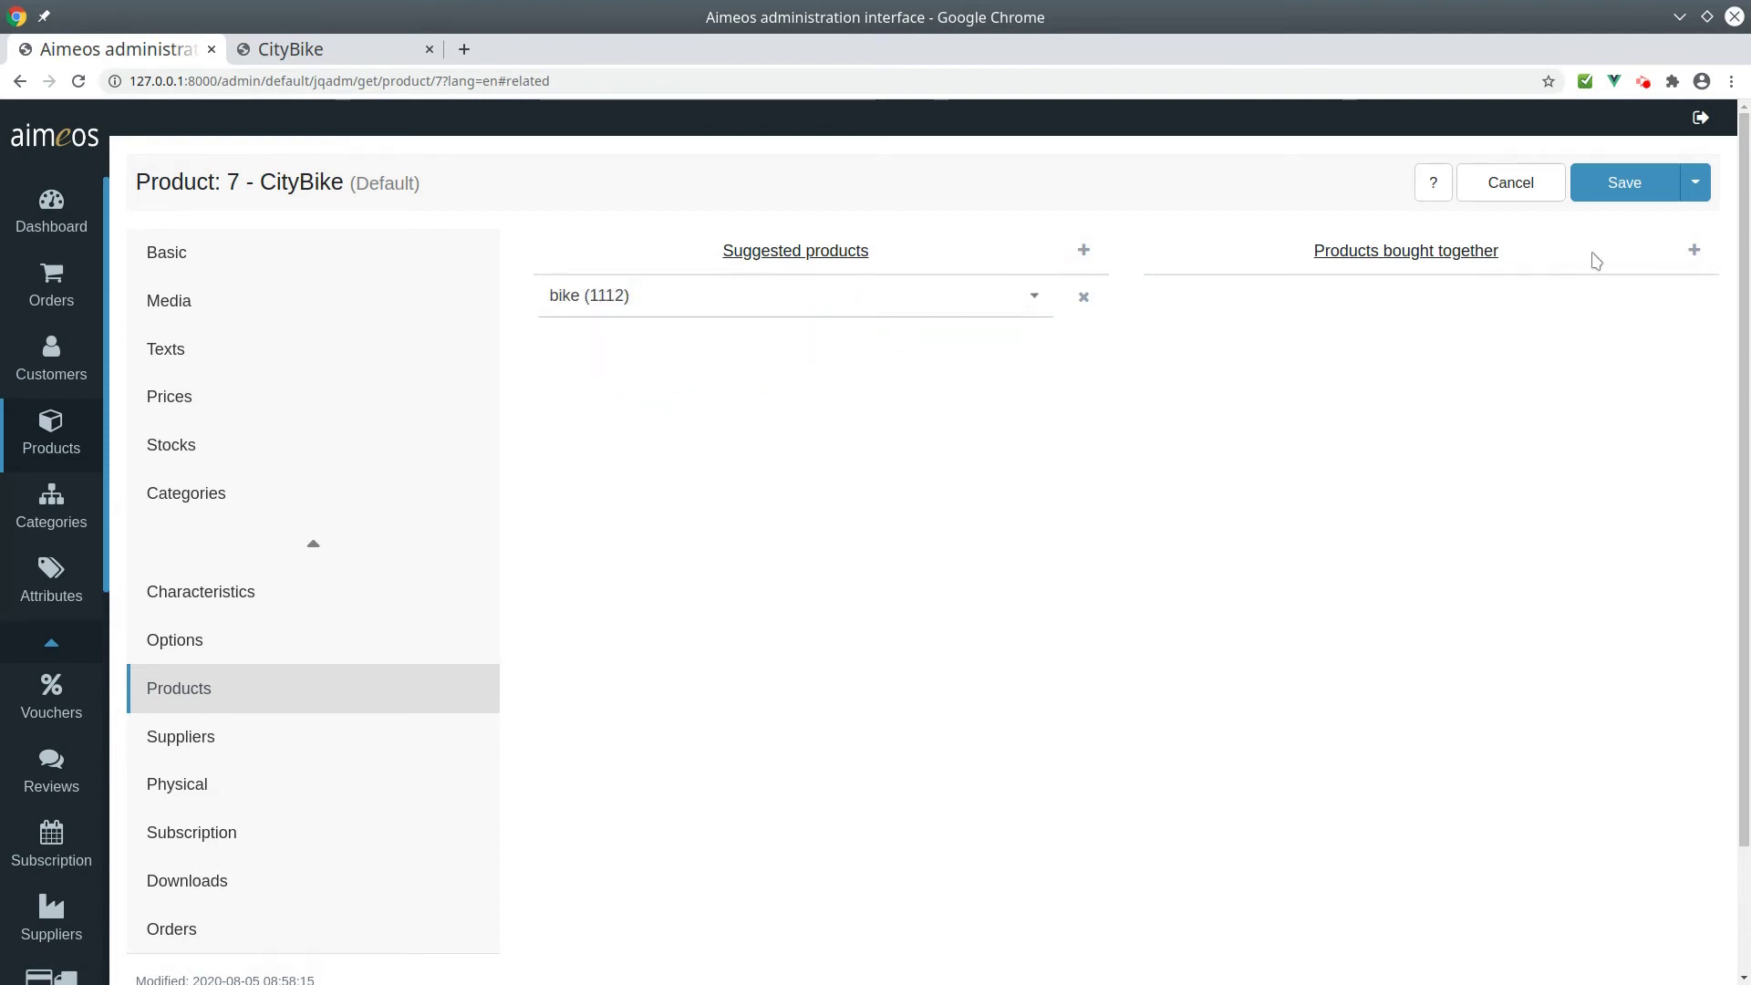
Add bike helmet (8999) as a product bought together and save.
{"action": "left_click", "coordinate": [1692, 259]}
{"action": "left_click", "coordinate": [1641, 301]}
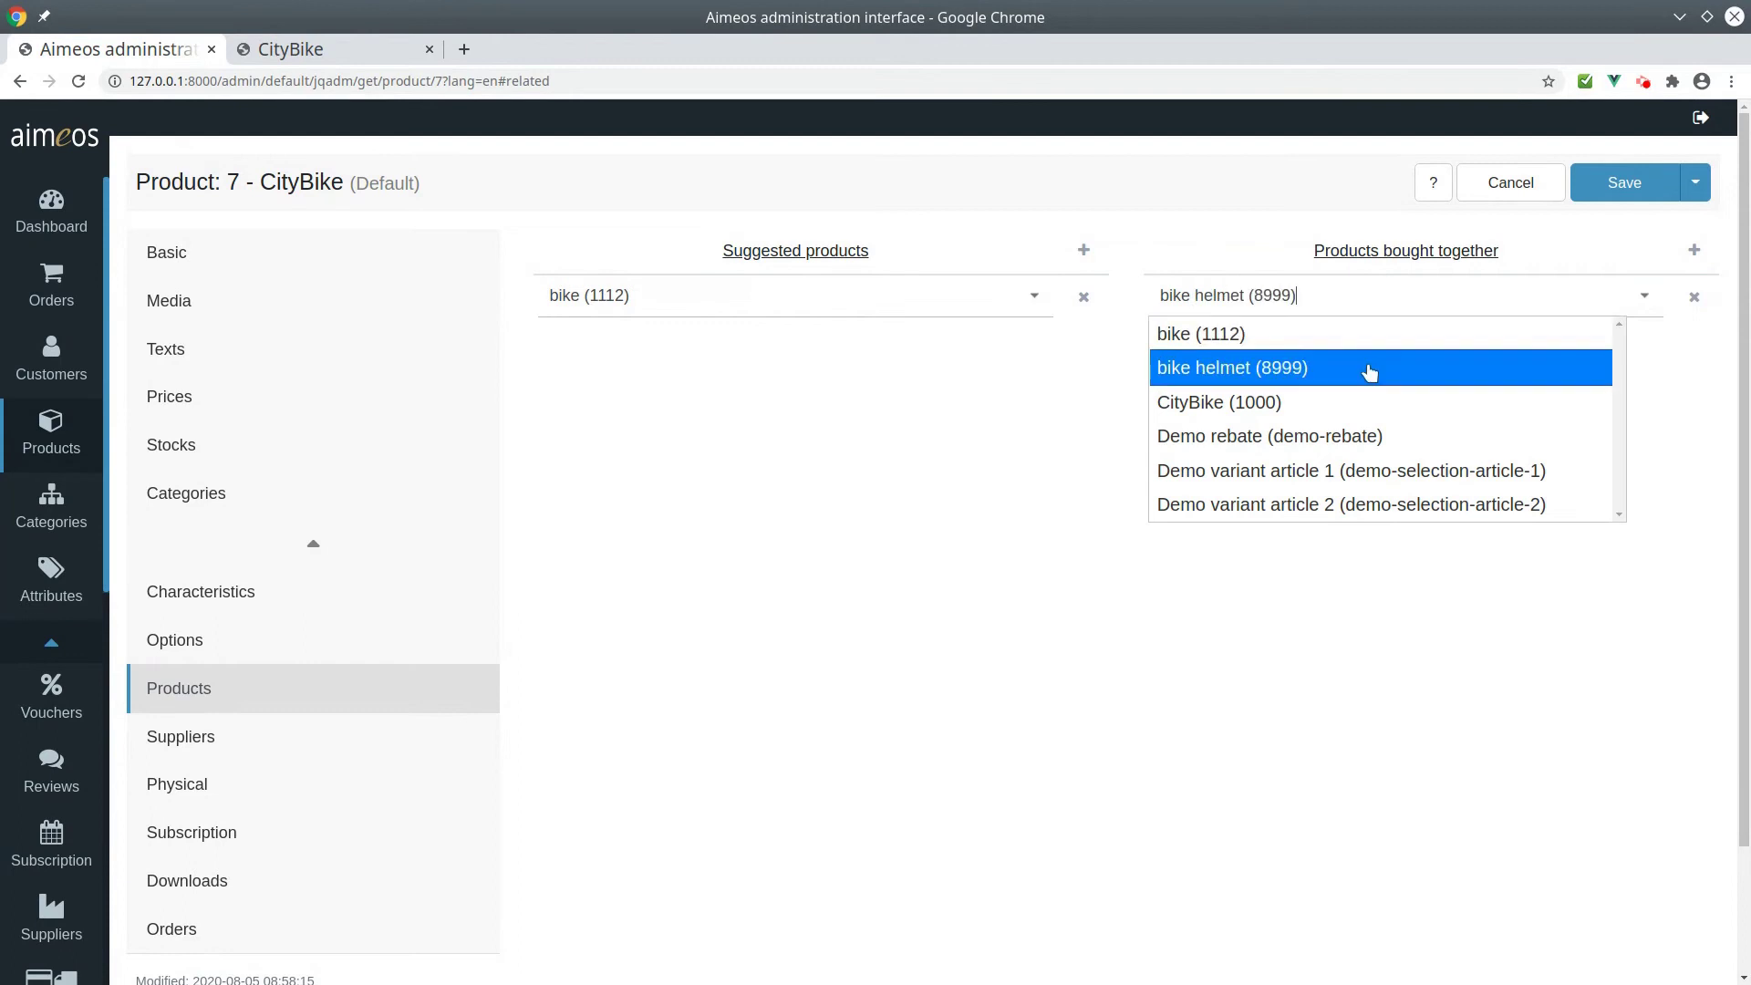
{"action": "left_click", "coordinate": [1370, 369]}
{"action": "left_click", "coordinate": [1626, 175]}
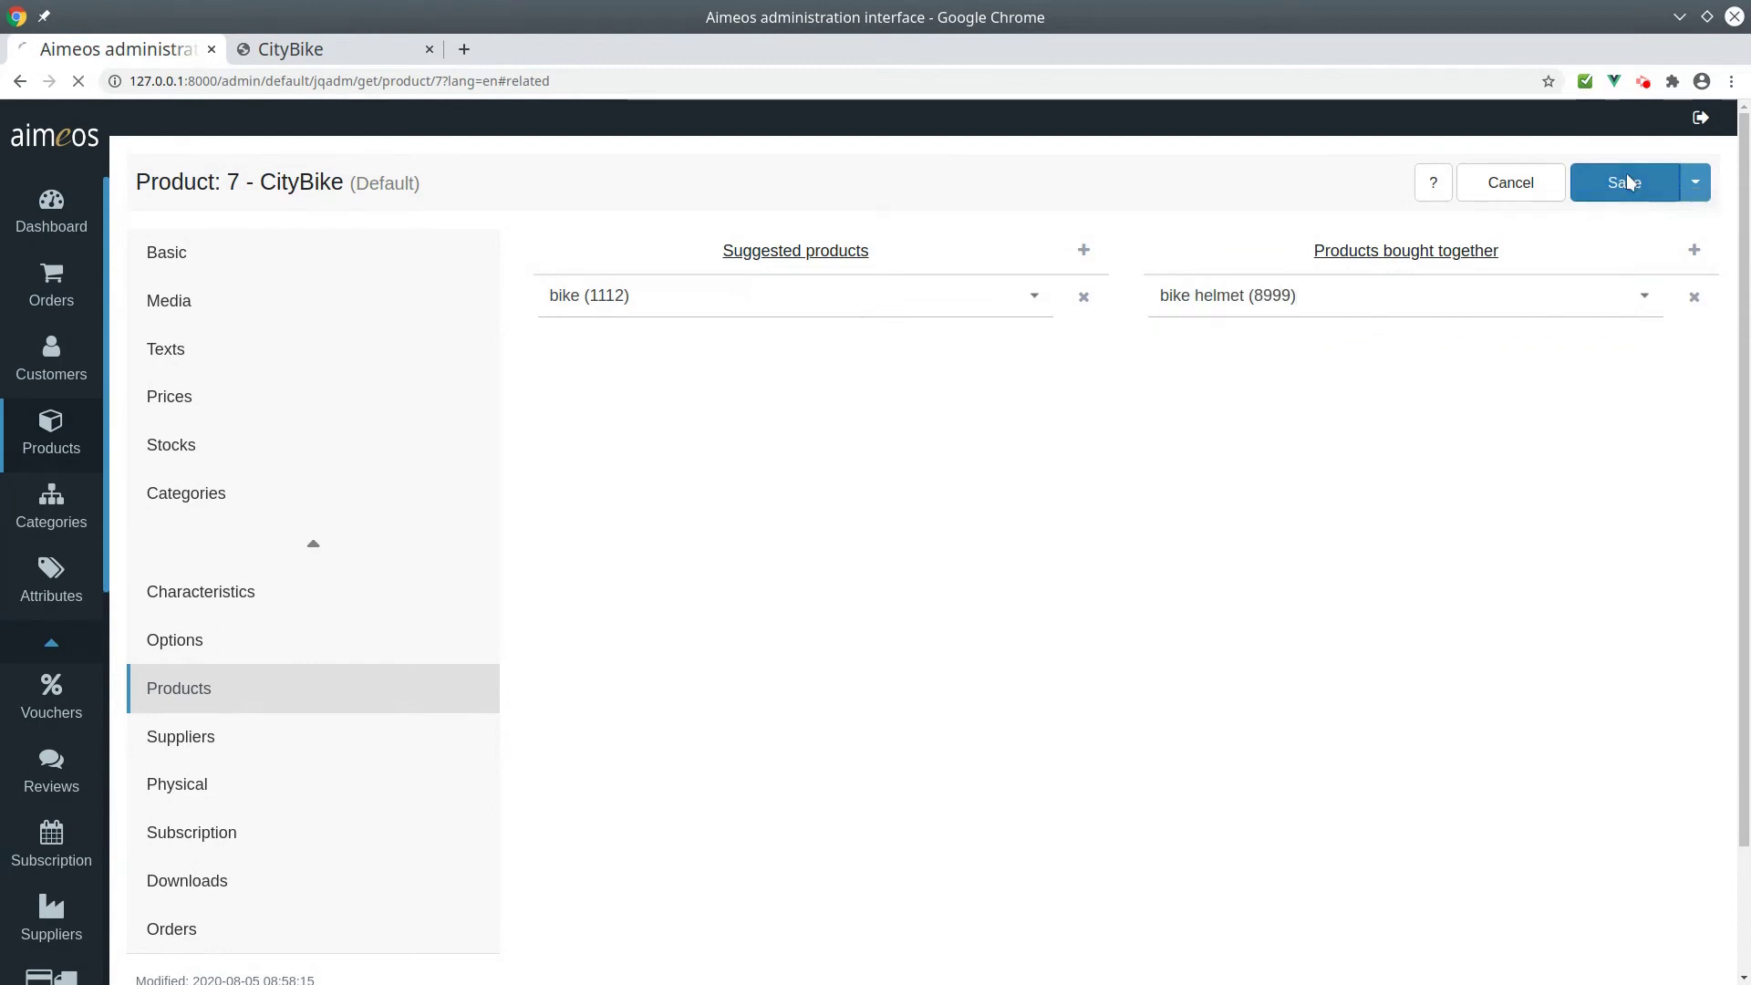
Reload the CityBike shop page to confirm Bike as suggested and Bike Helmet as also bought.
{"action": "left_click", "coordinate": [321, 50]}
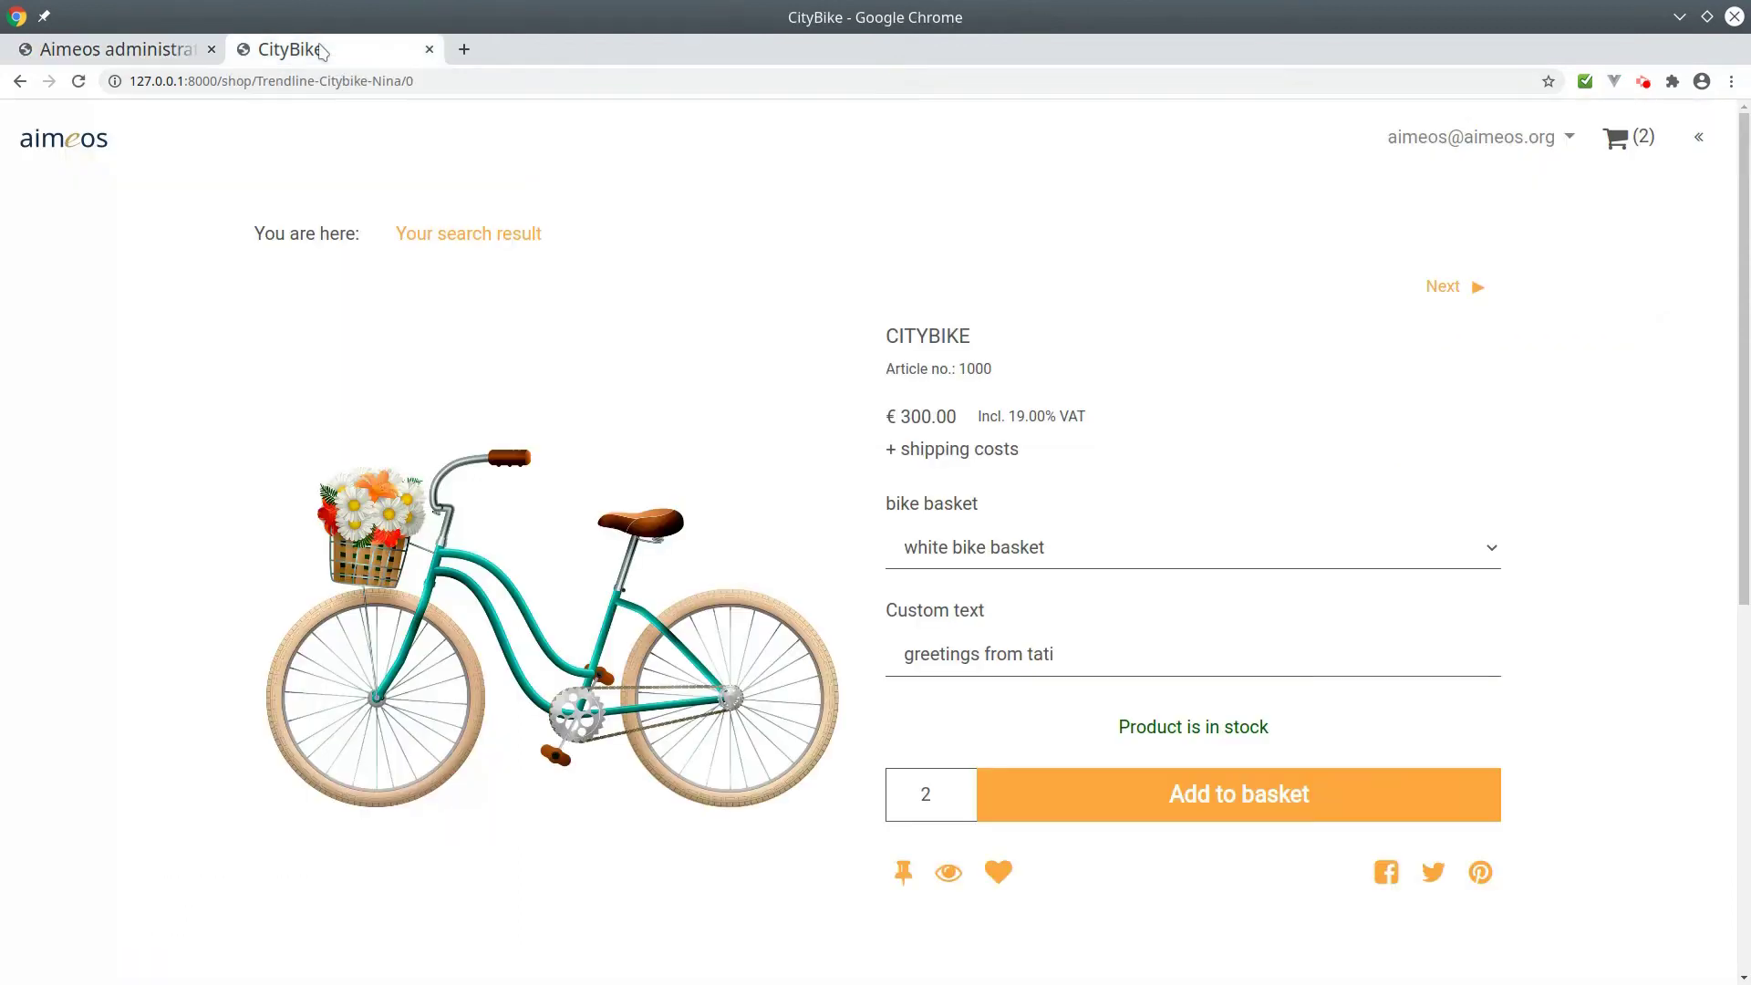
{"action": "key", "text": "F5"}
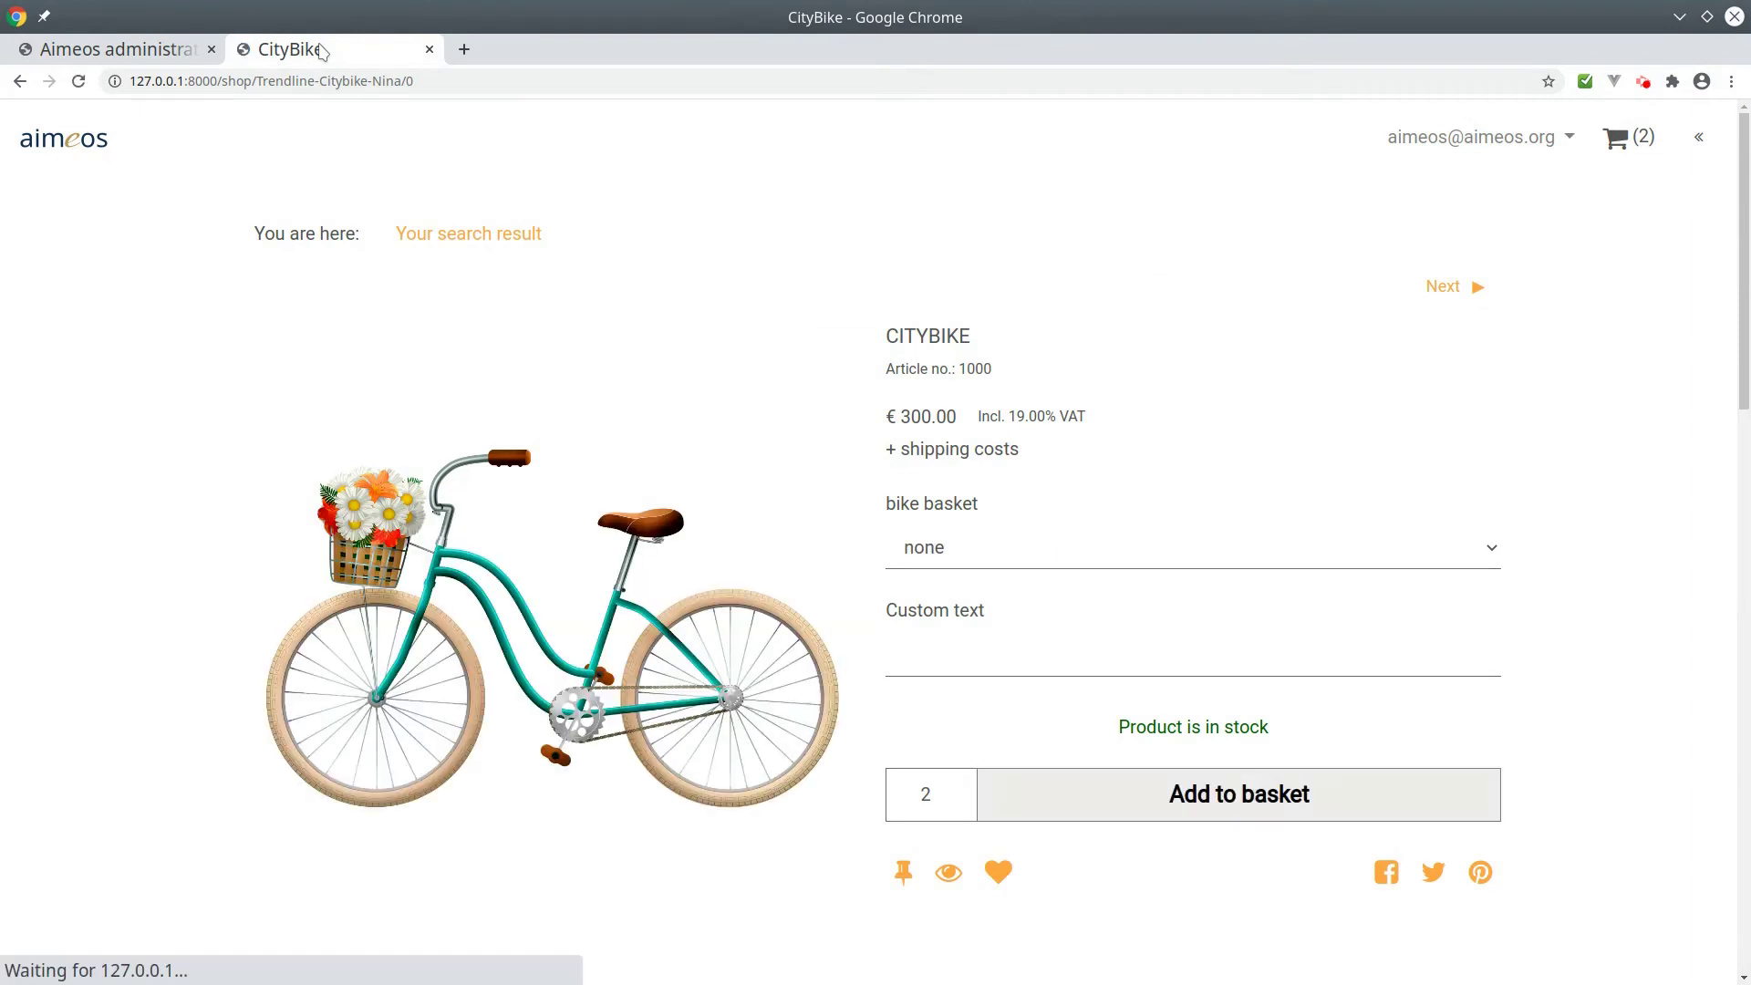
{"action": "left_click_drag", "start_coordinate": [1744, 283], "coordinate": [1746, 734]}
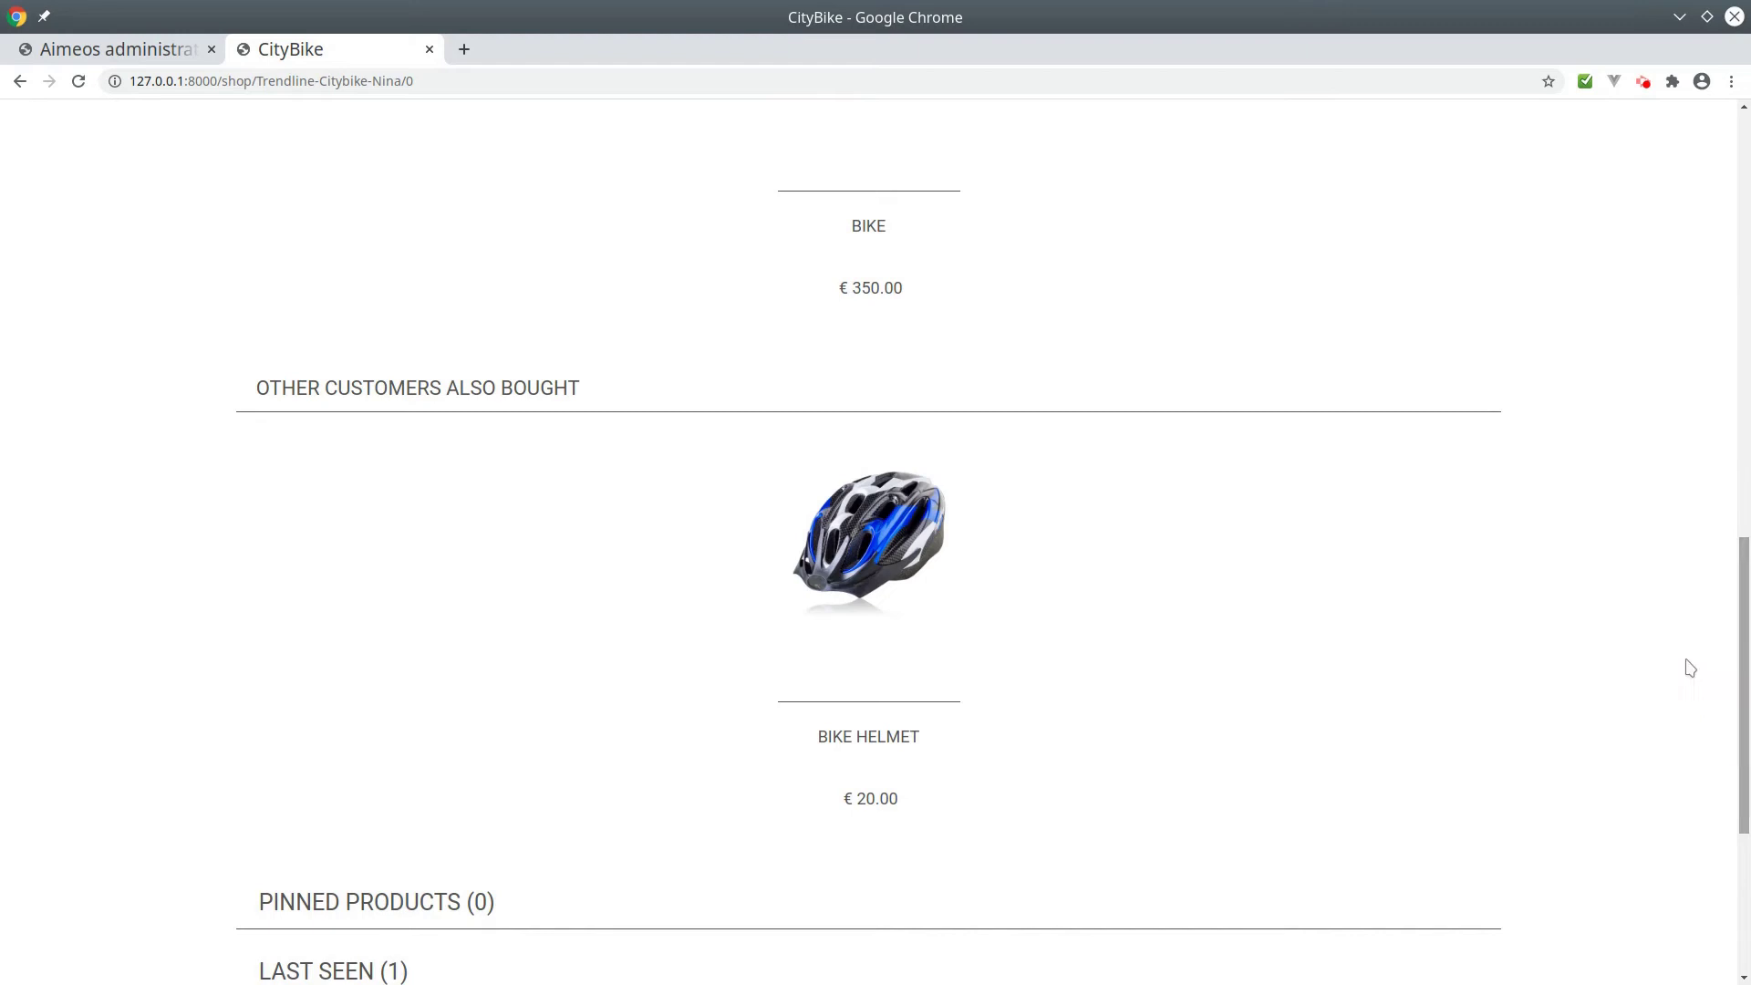
{"action": "left_click", "coordinate": [39, 50]}
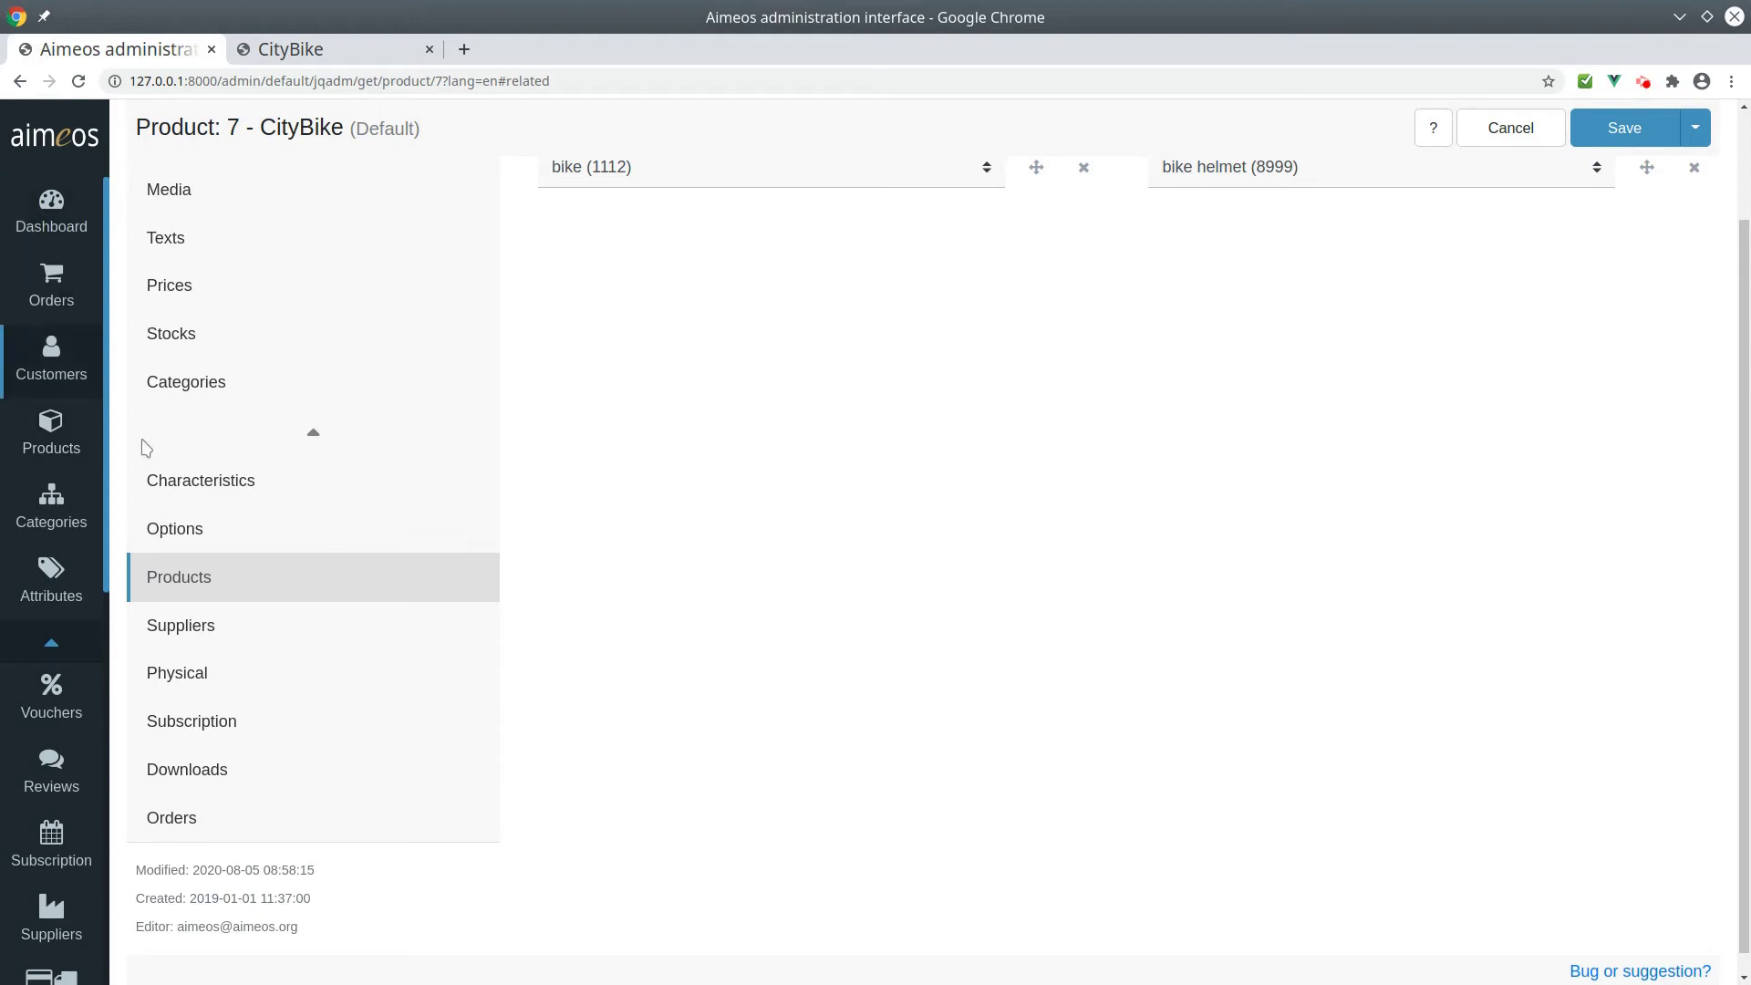
Assign Test supplier 2 as CityBike's default supplier, save, and check its supplier info in the shop.
{"action": "left_click", "coordinate": [249, 629]}
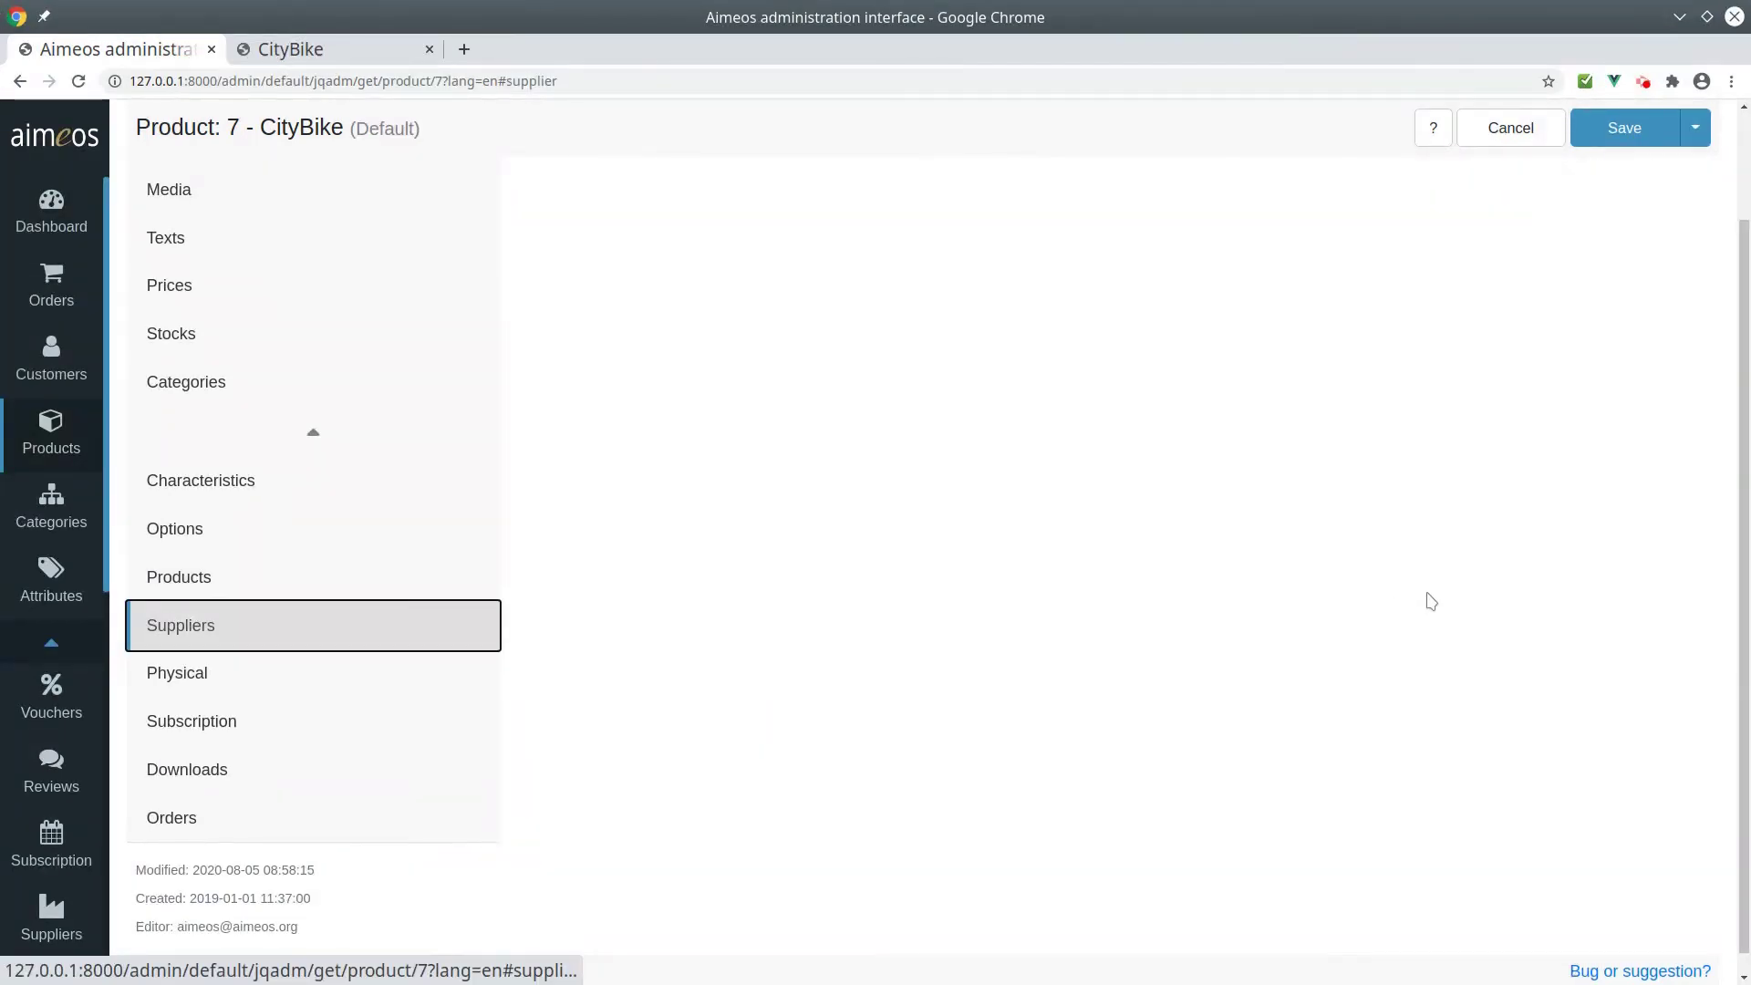
{"action": "scroll", "coordinate": [1431, 602], "scroll_direction": "up", "scroll_amount": 2}
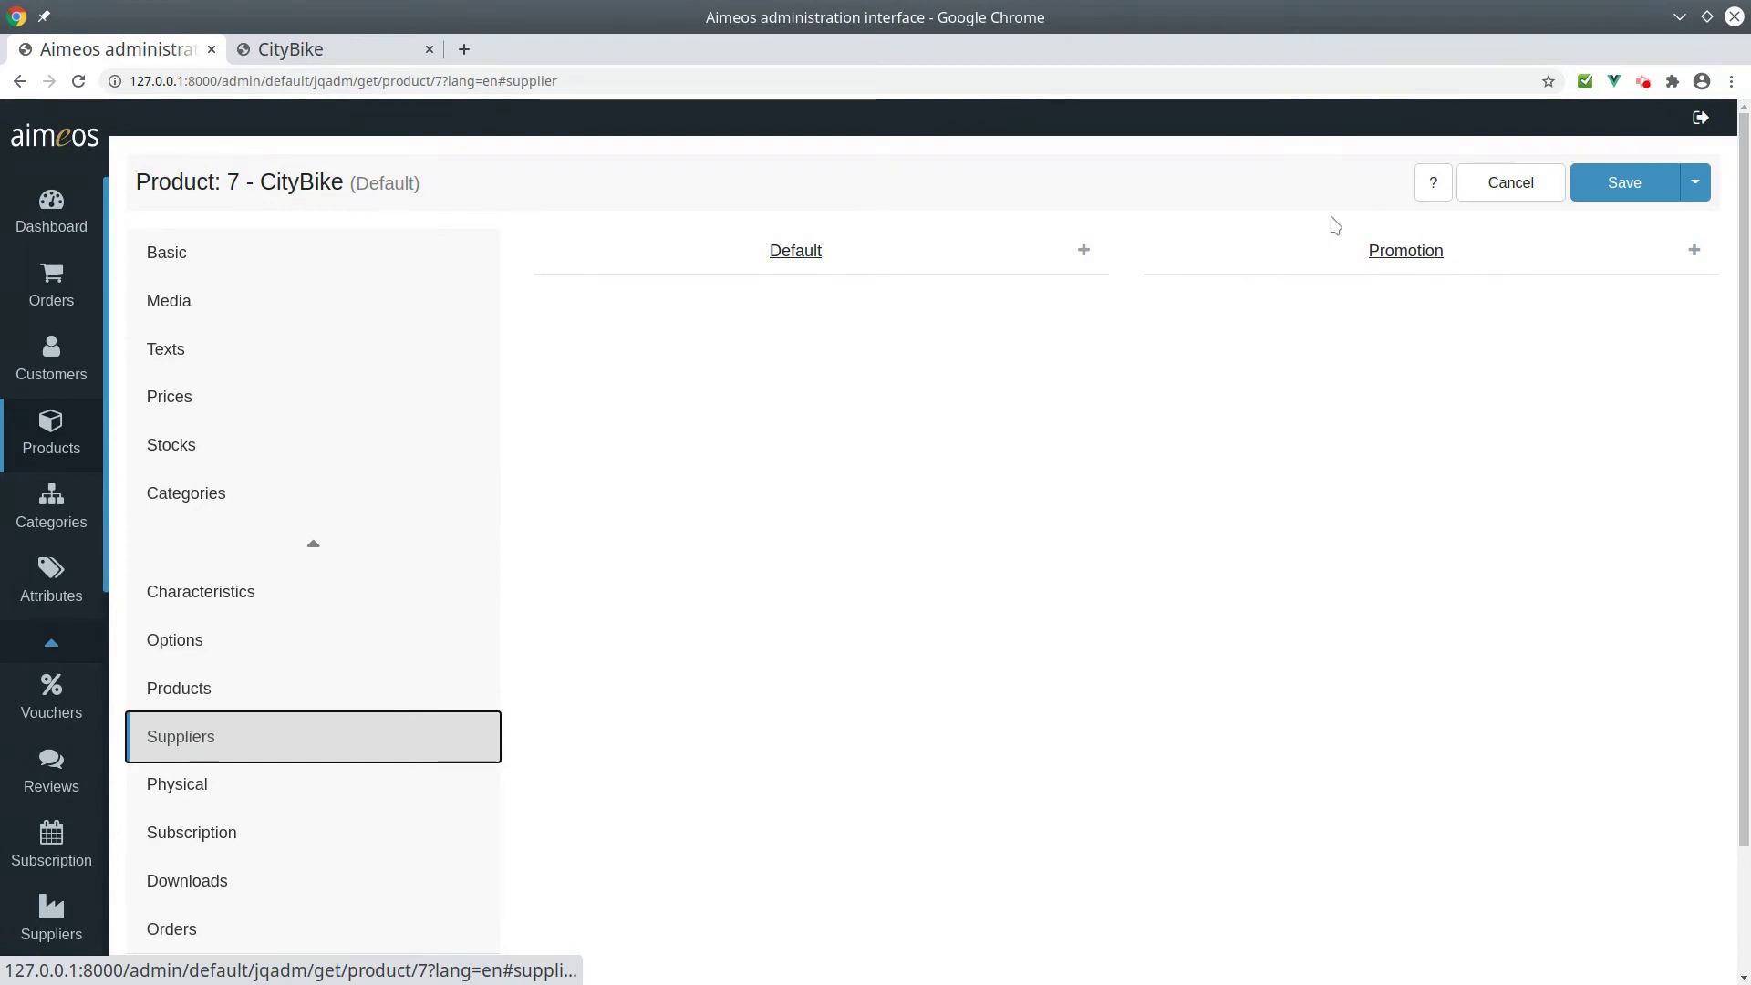
{"action": "left_click", "coordinate": [1087, 258]}
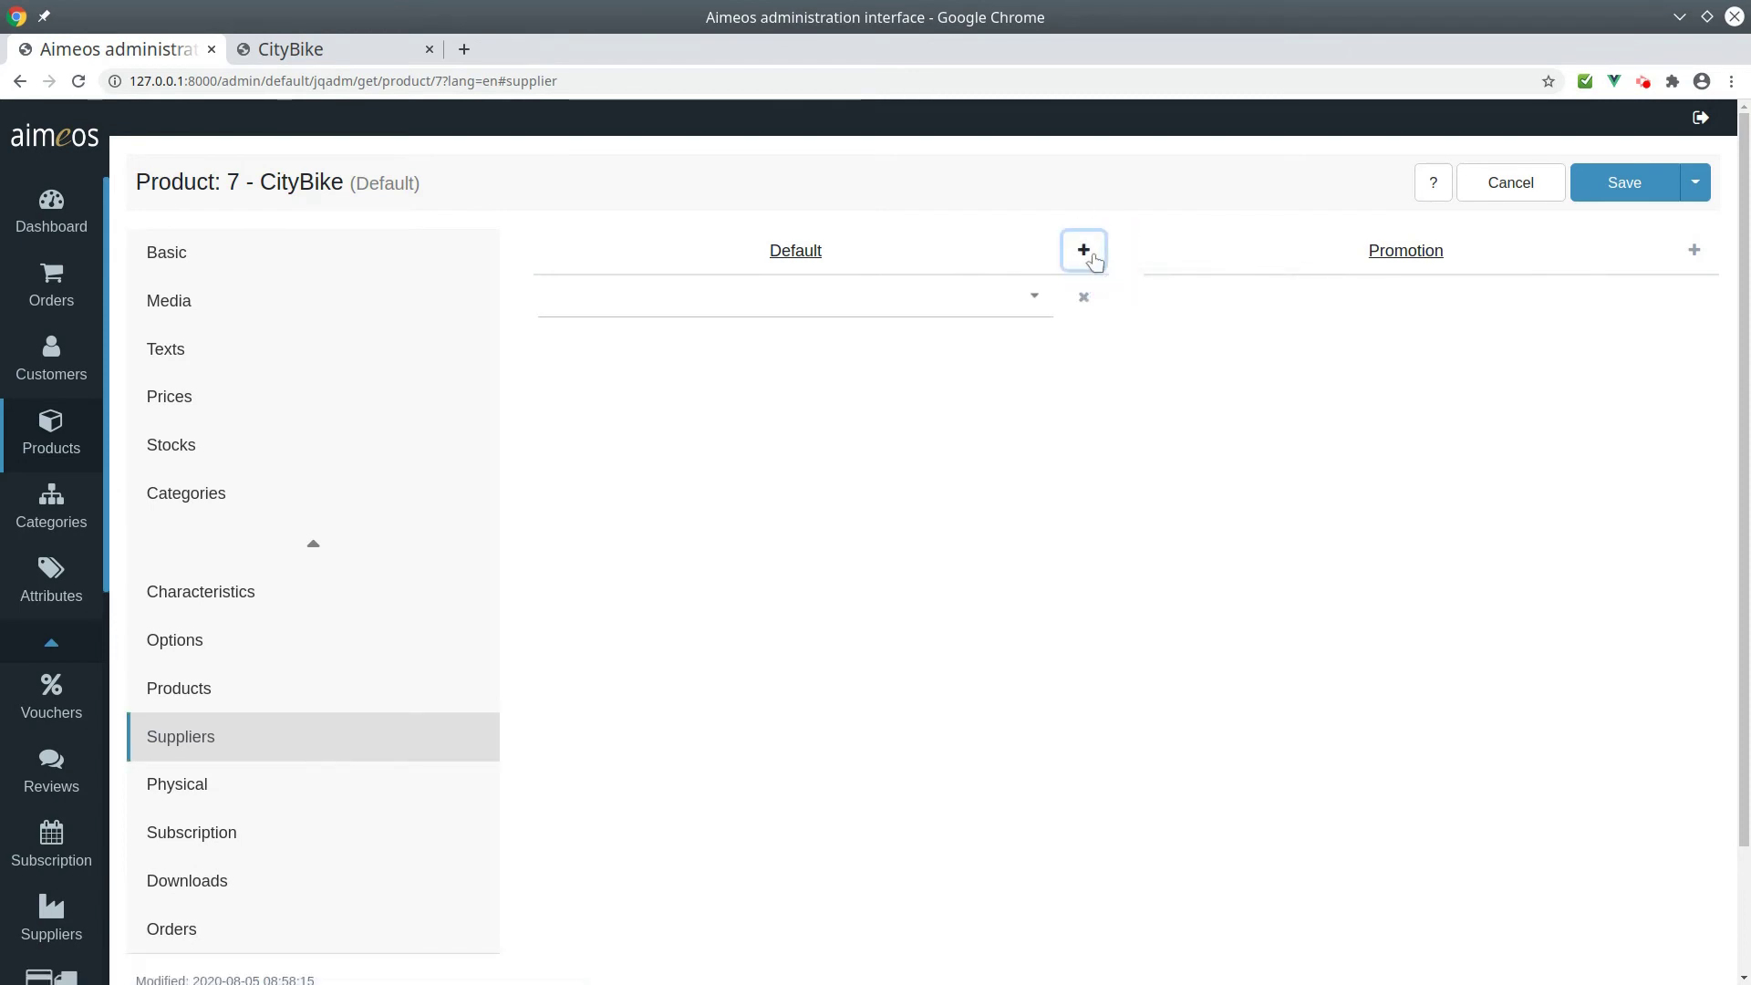
{"action": "left_click", "coordinate": [1036, 310]}
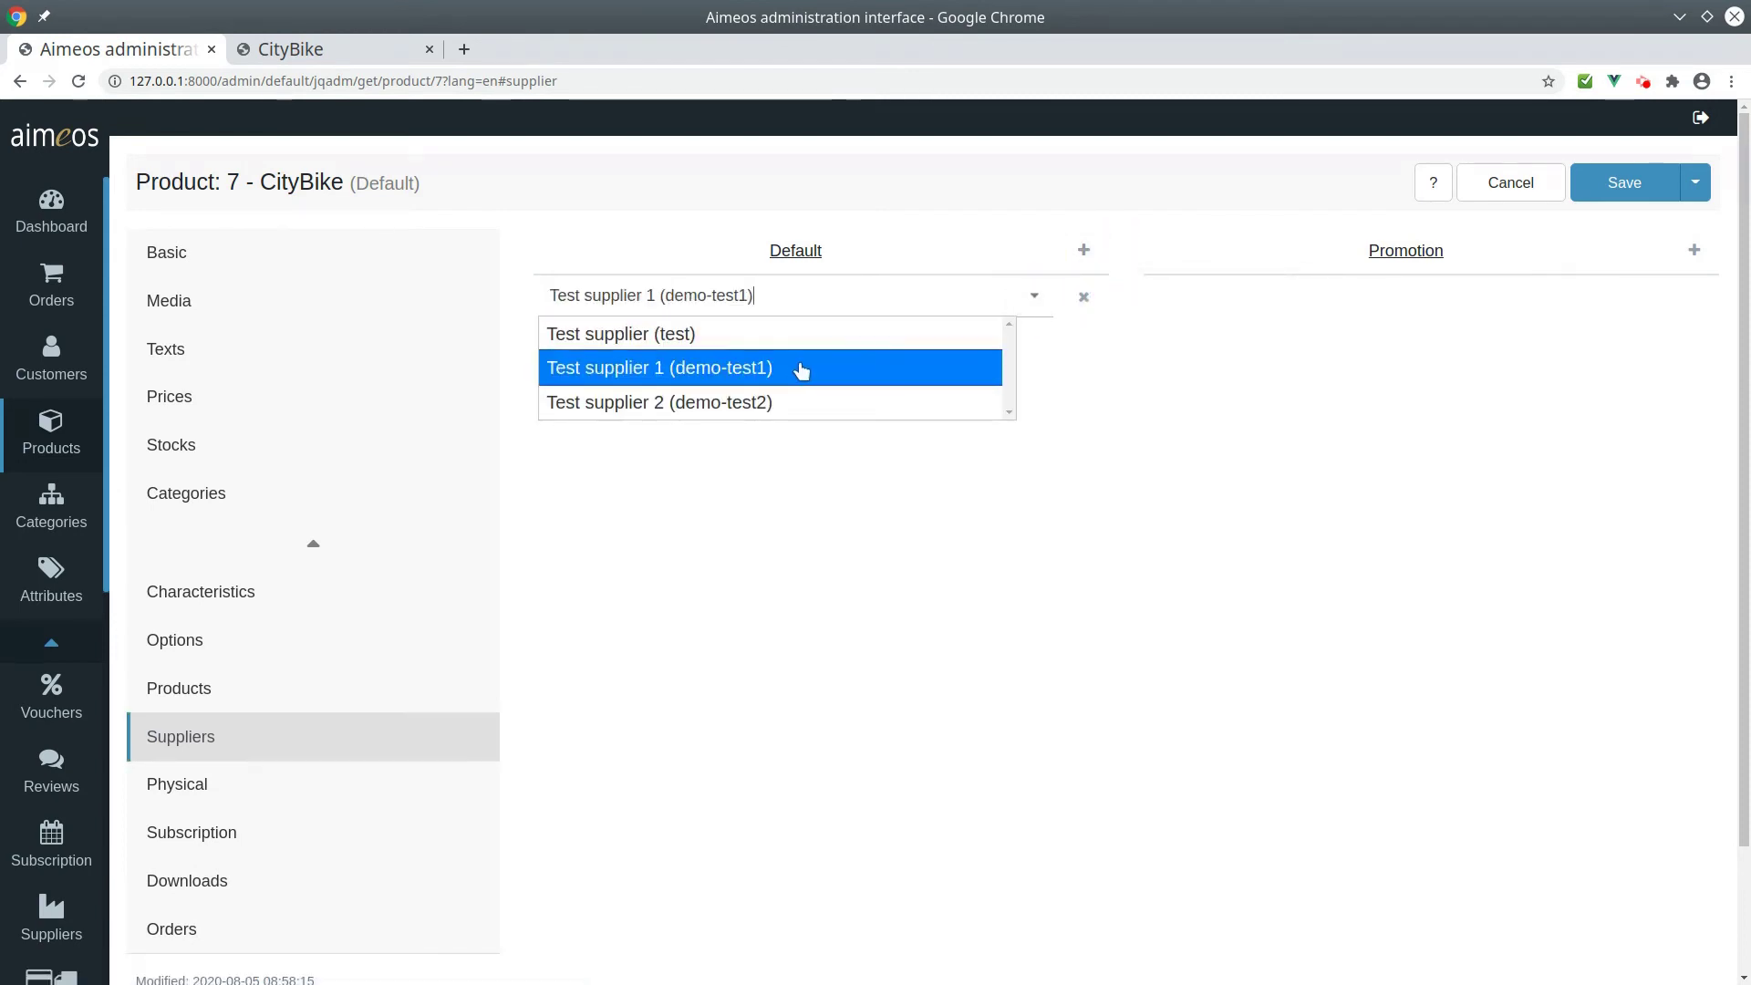
{"action": "left_click", "coordinate": [802, 420]}
{"action": "left_click", "coordinate": [1623, 182]}
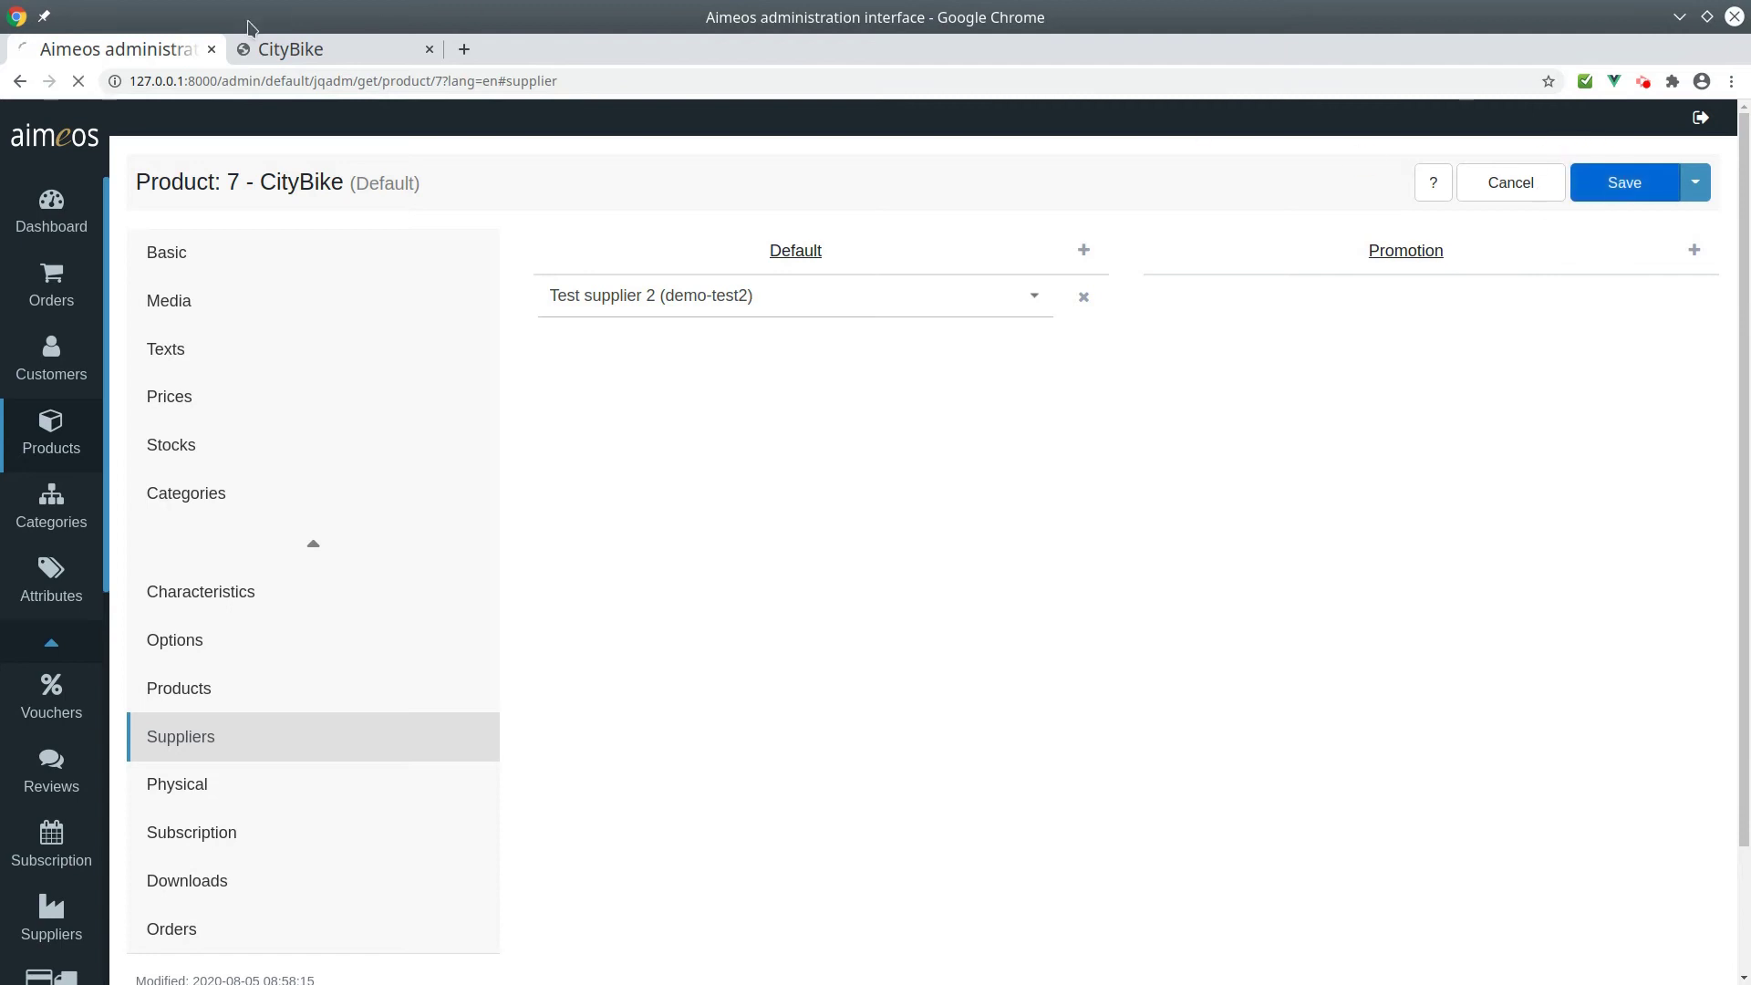
{"action": "left_click", "coordinate": [291, 55]}
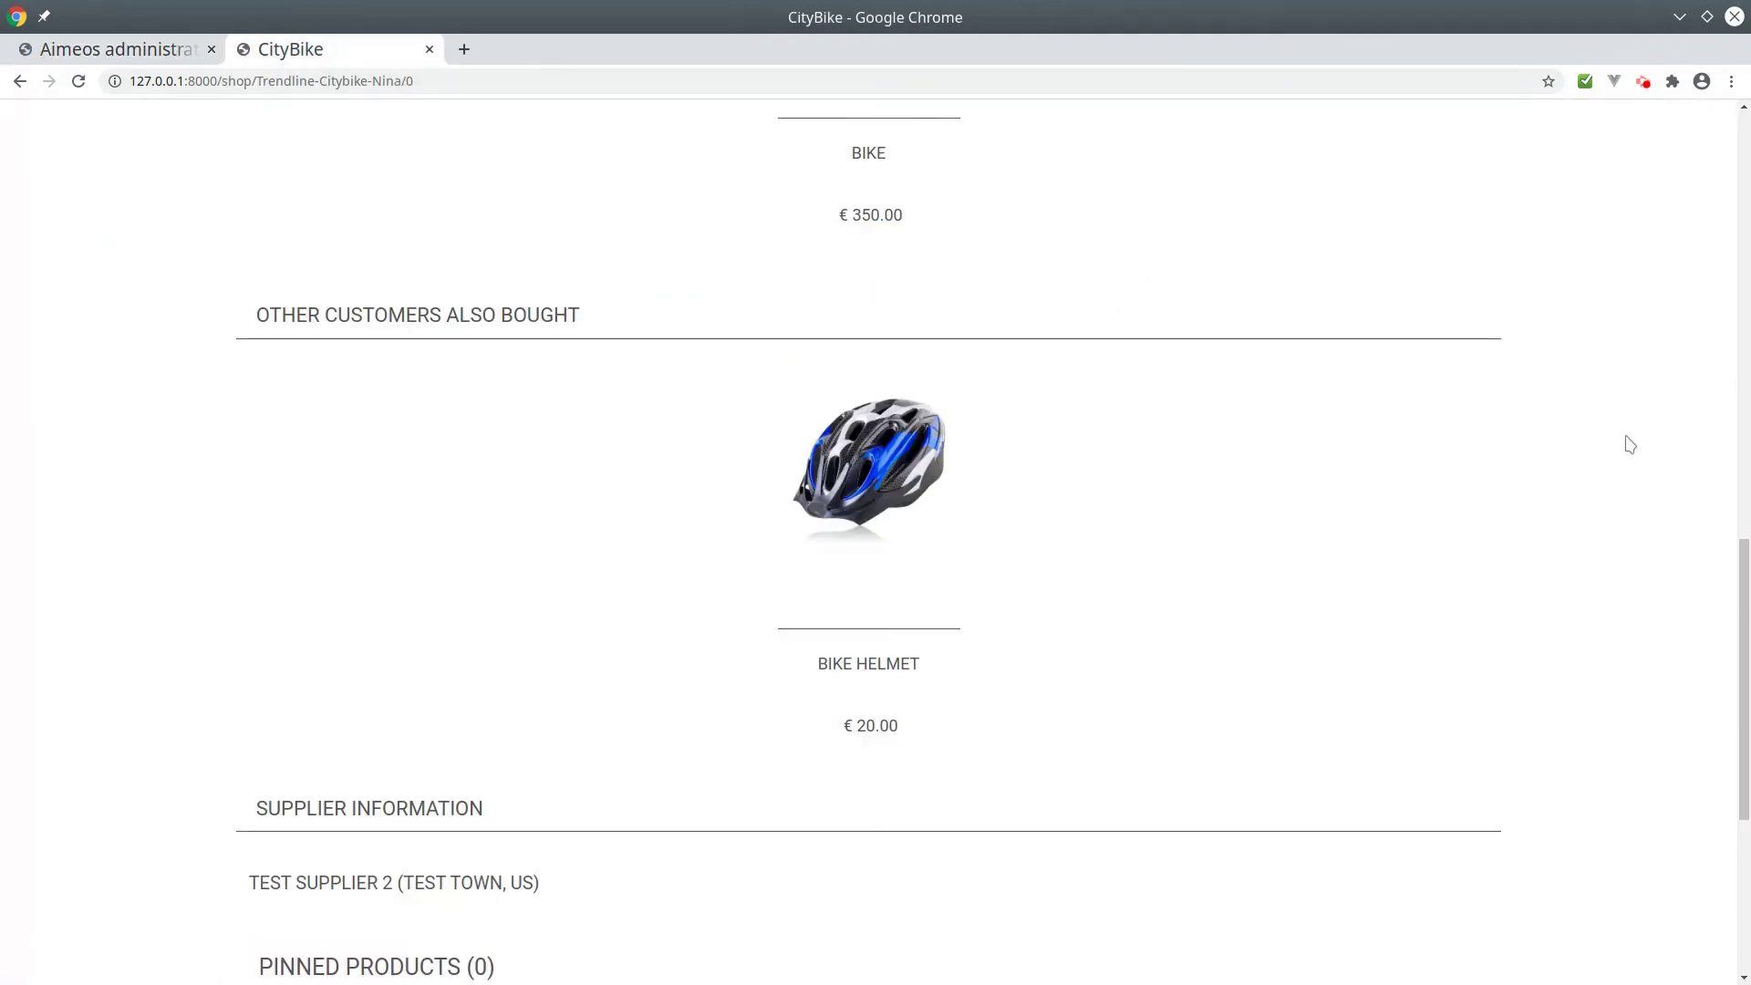
{"action": "left_click_drag", "start_coordinate": [1747, 587], "coordinate": [1747, 654]}
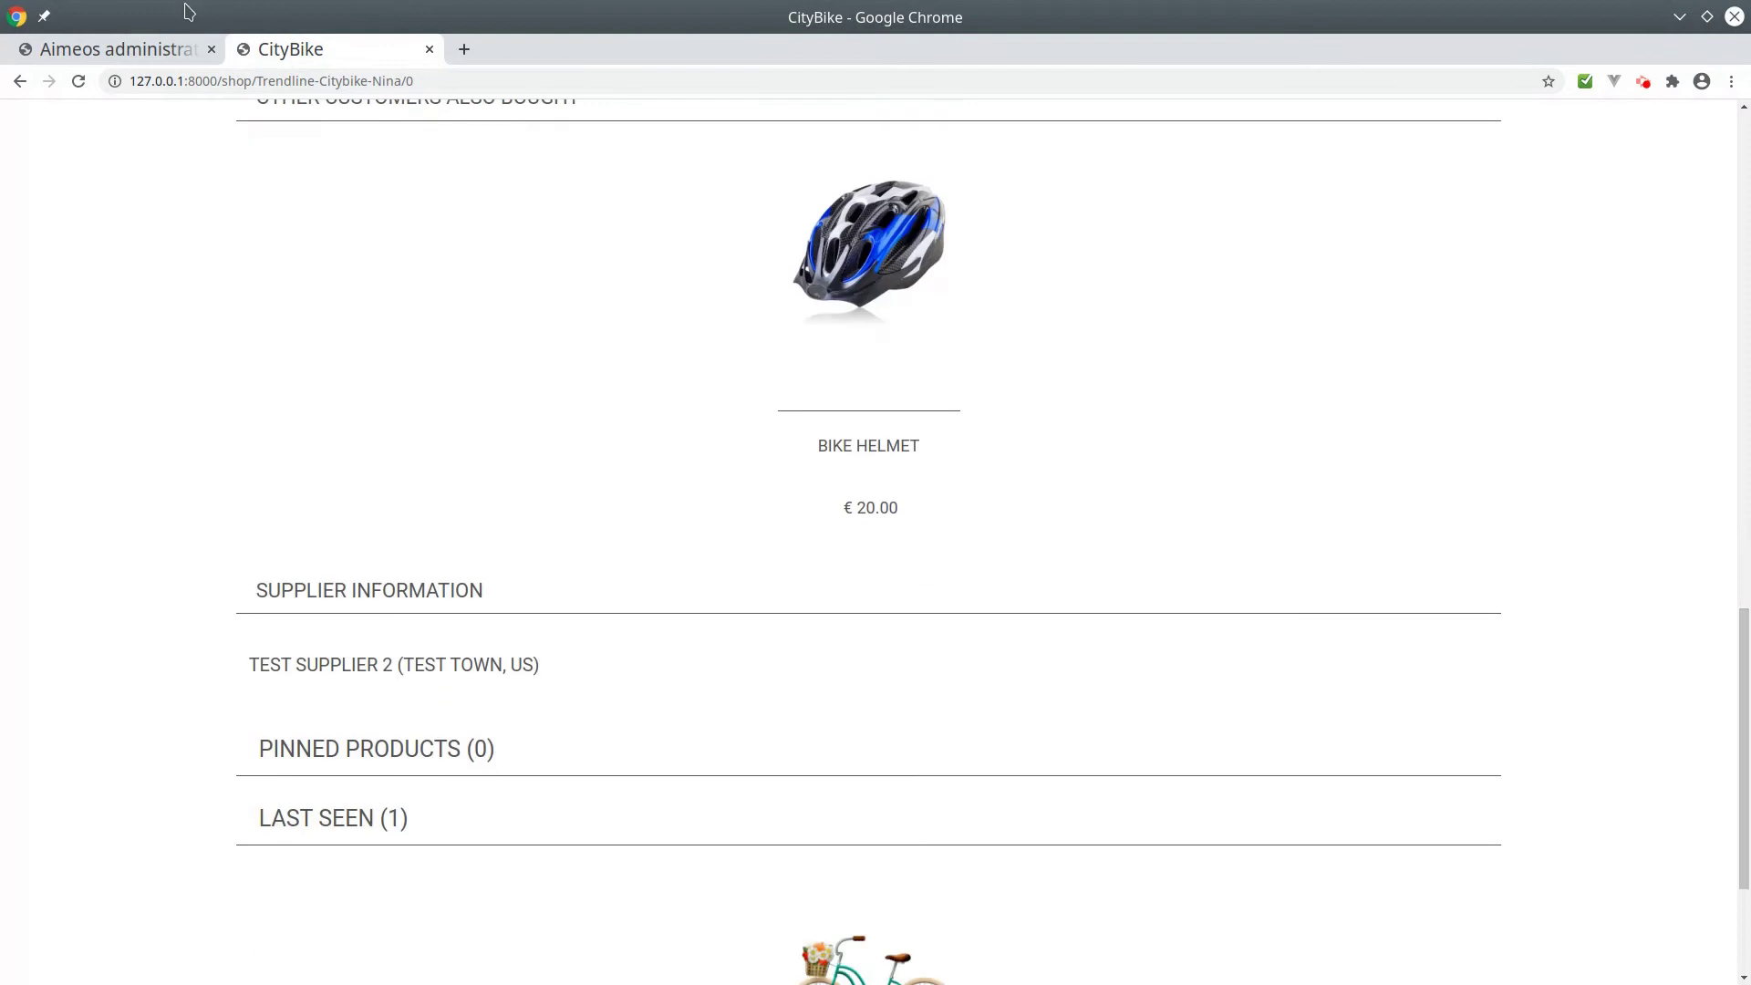
Enter package length 120, width 30, height 90 and weight 70 in CityBike's Physical section.
{"action": "left_click", "coordinate": [126, 50]}
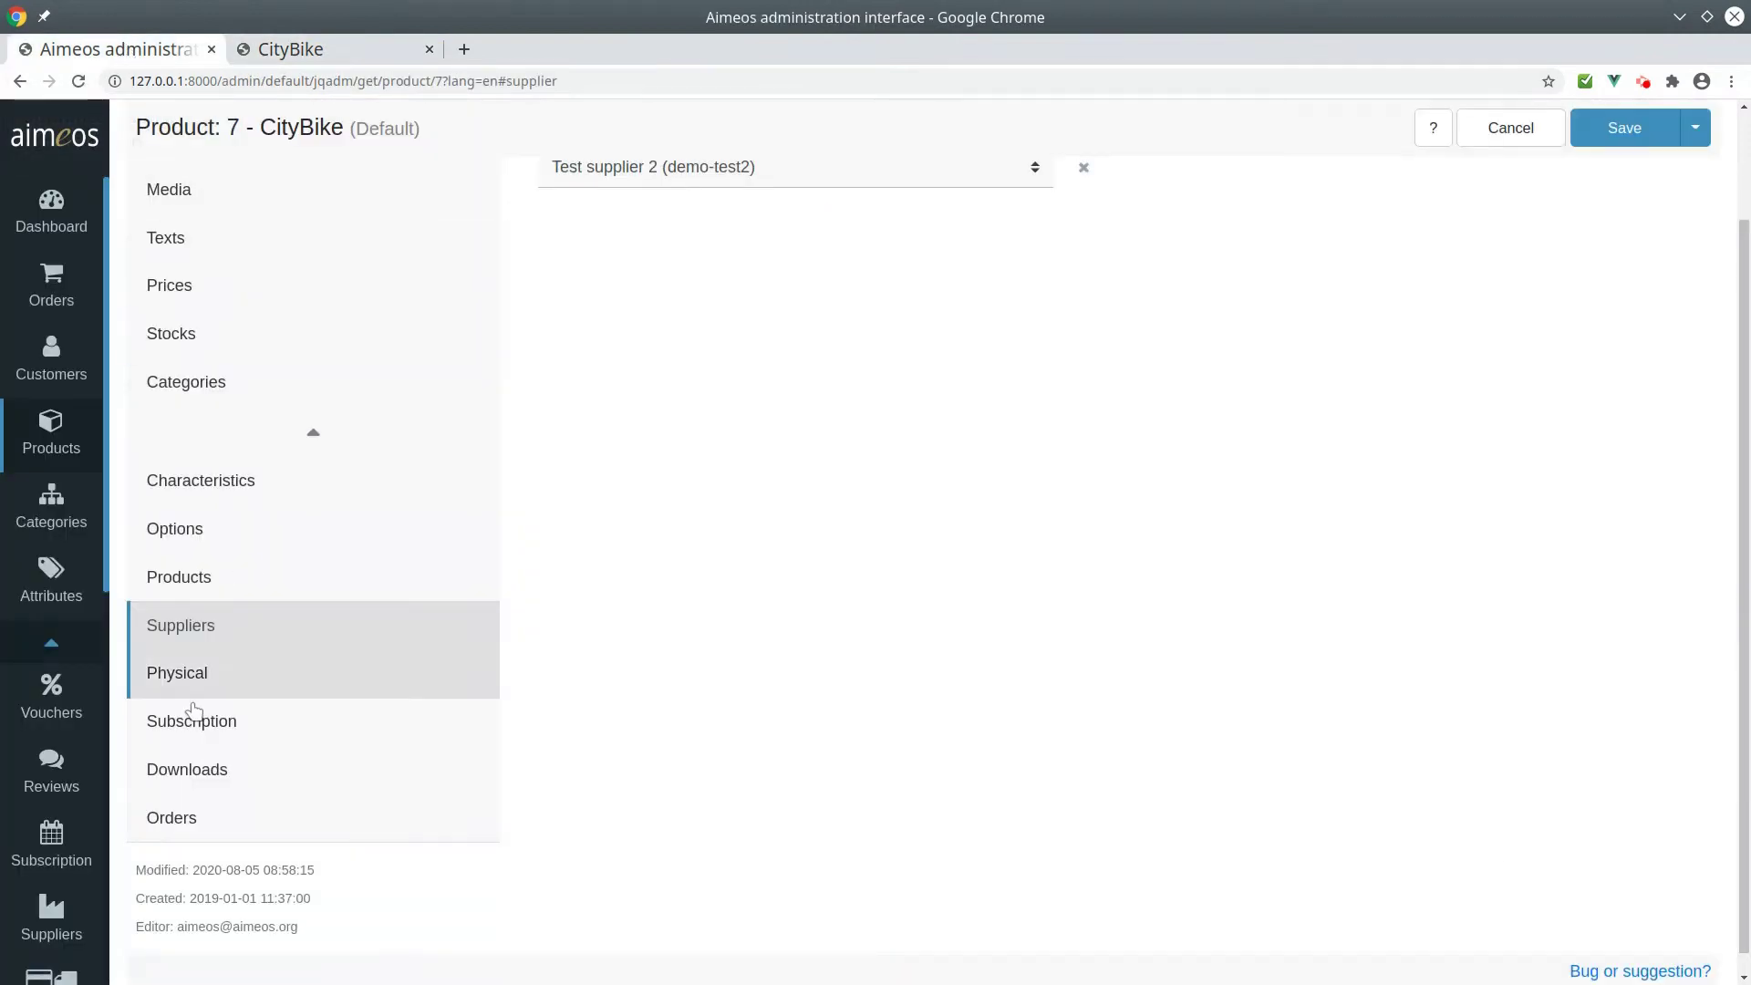
{"action": "left_click", "coordinate": [236, 695]}
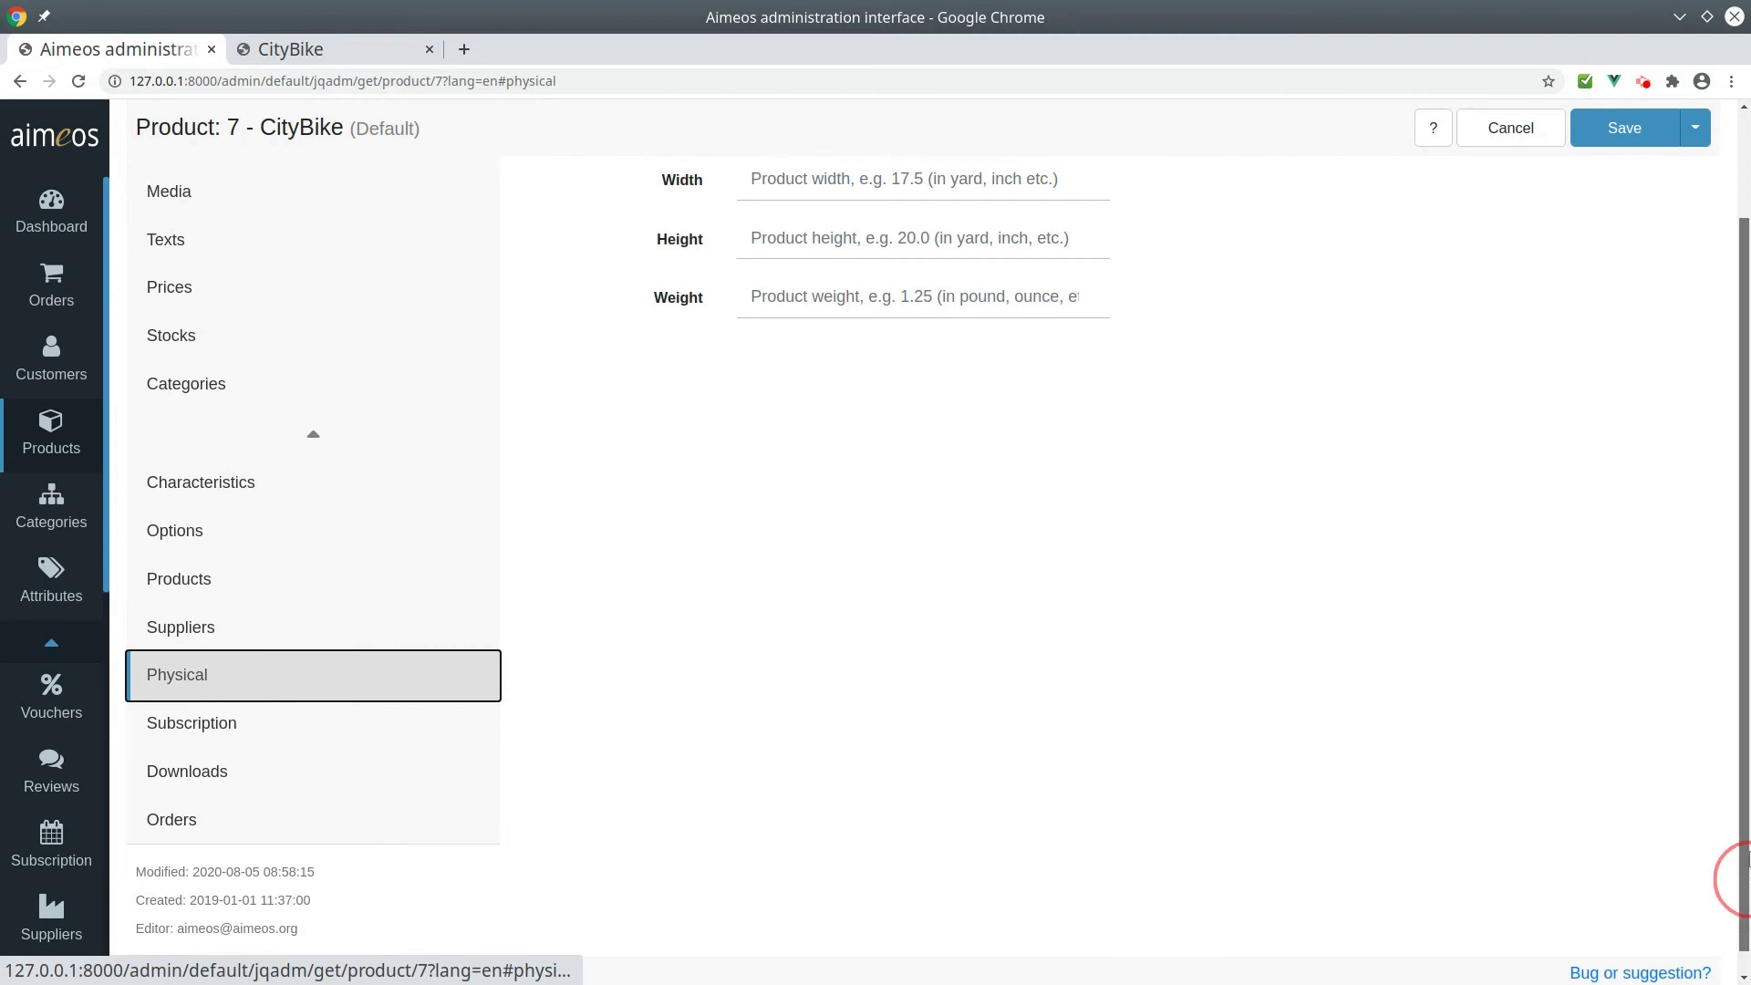
{"action": "left_click_drag", "start_coordinate": [1737, 883], "coordinate": [1747, 782]}
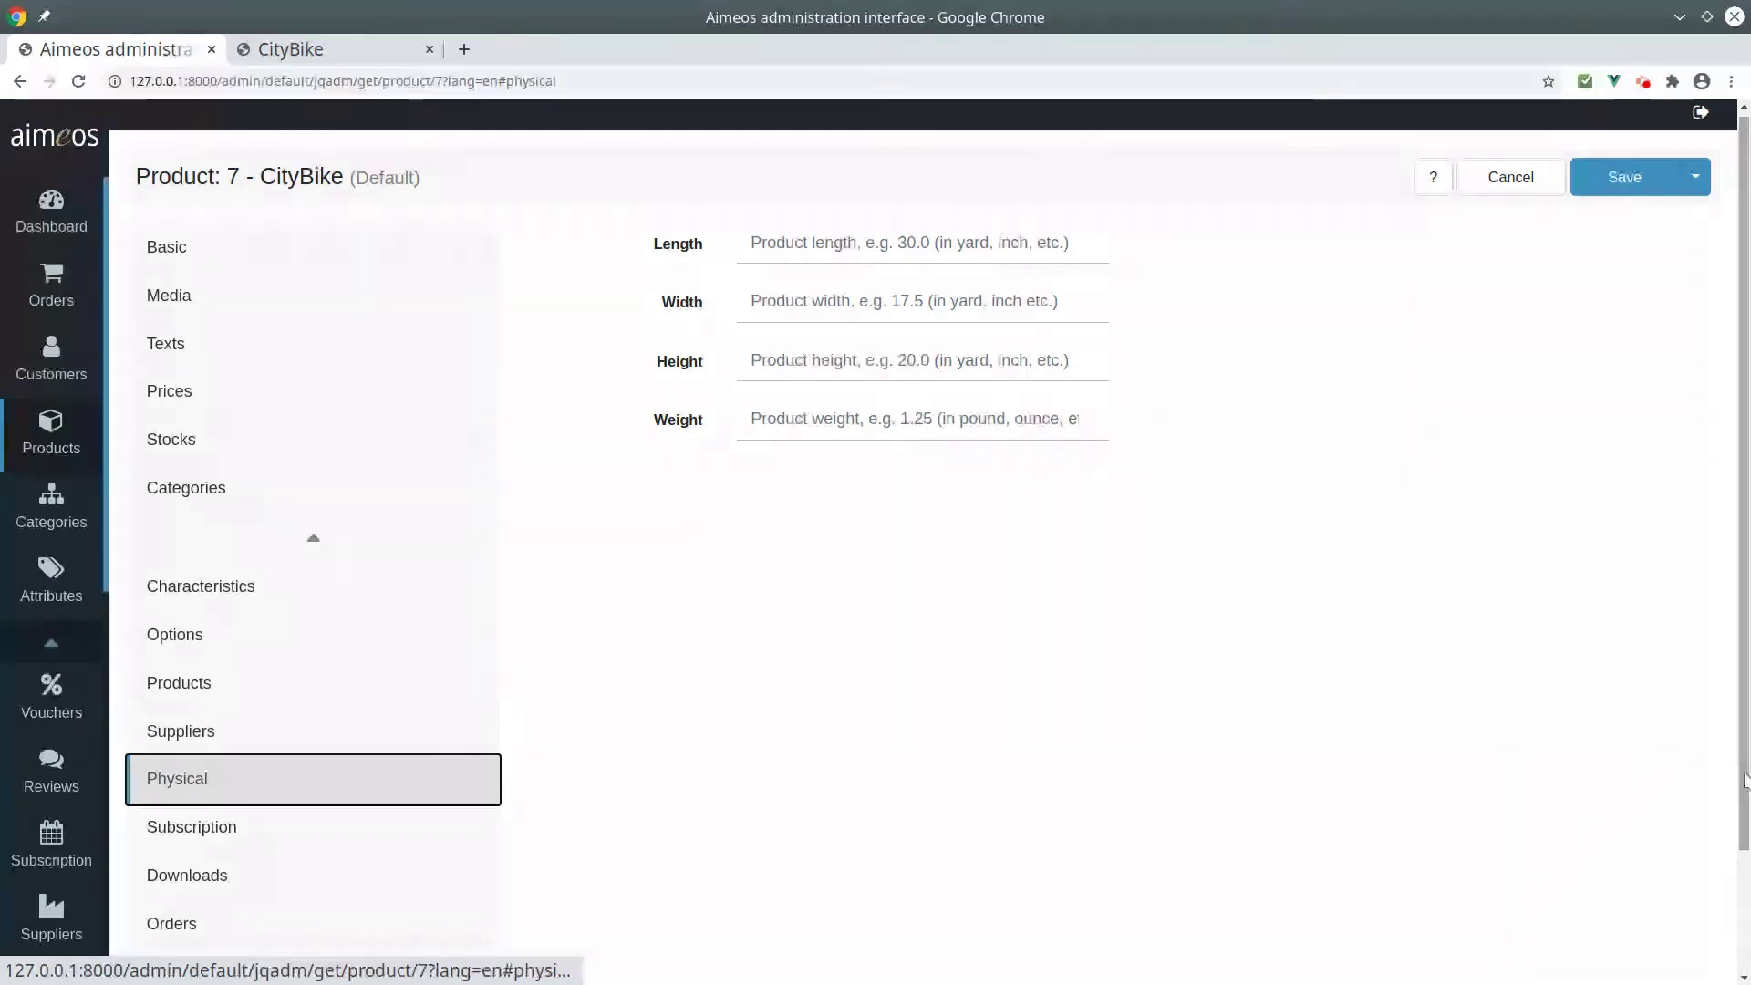
{"action": "left_click", "coordinate": [830, 247]}
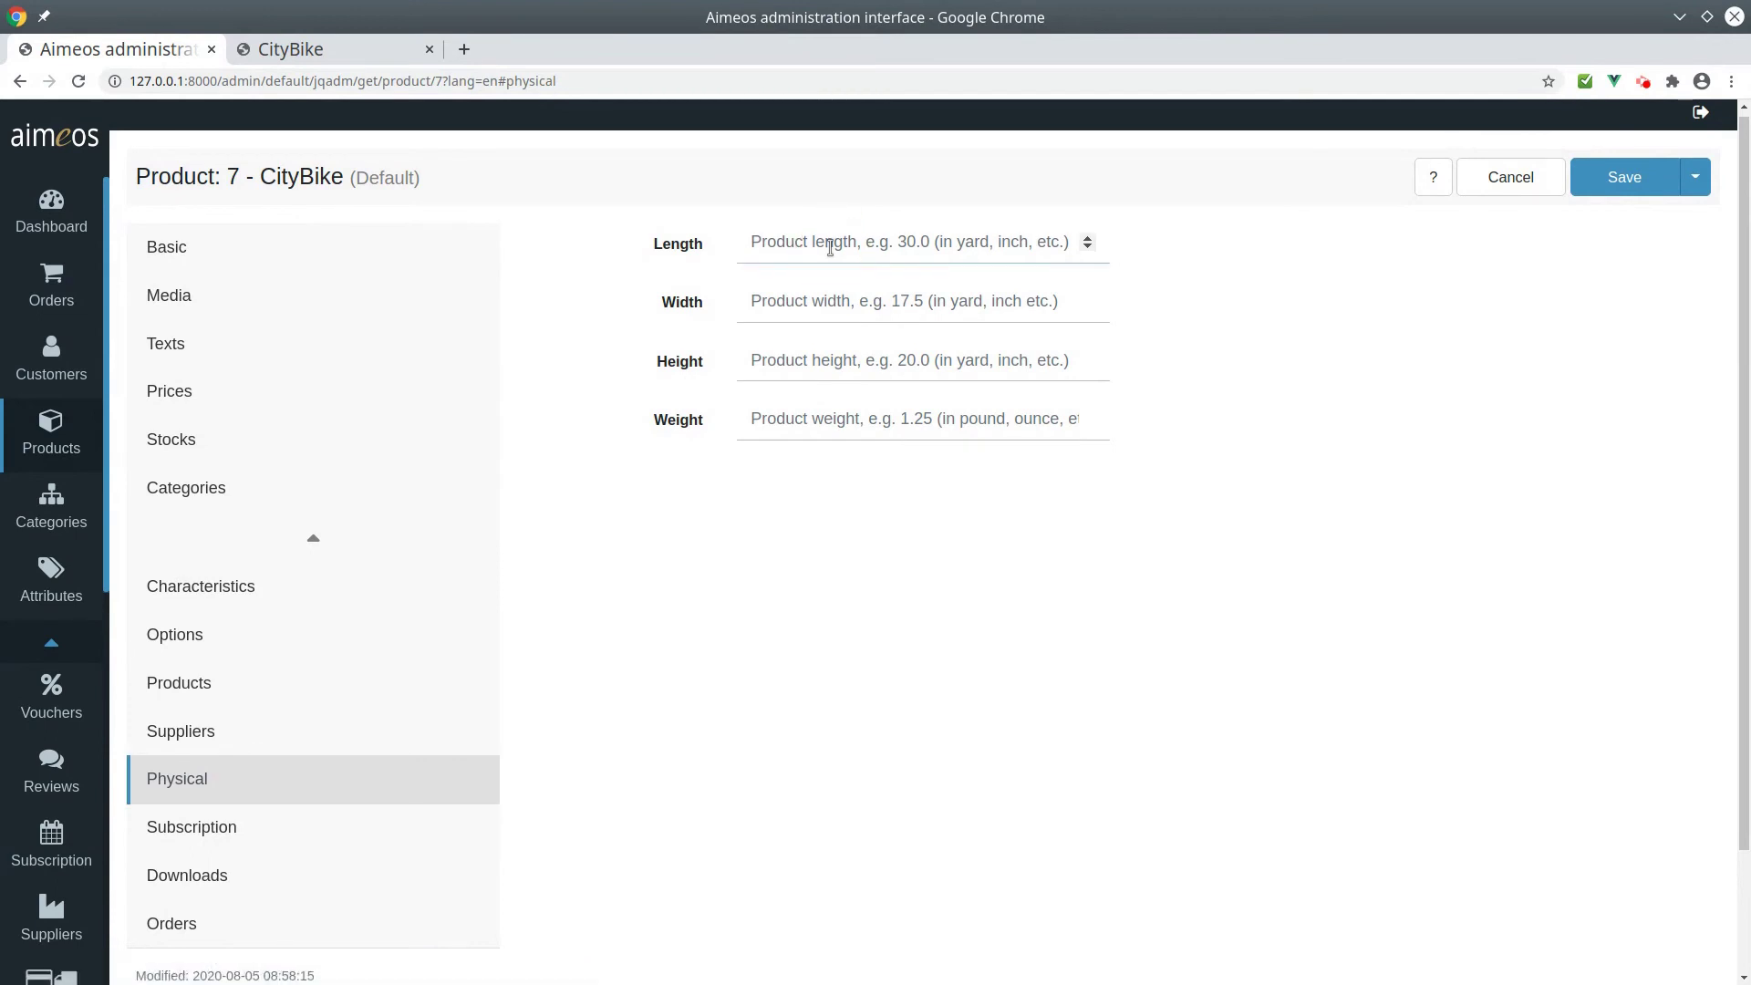
{"action": "type", "text": "120"}
{"action": "key", "text": "Tab"}
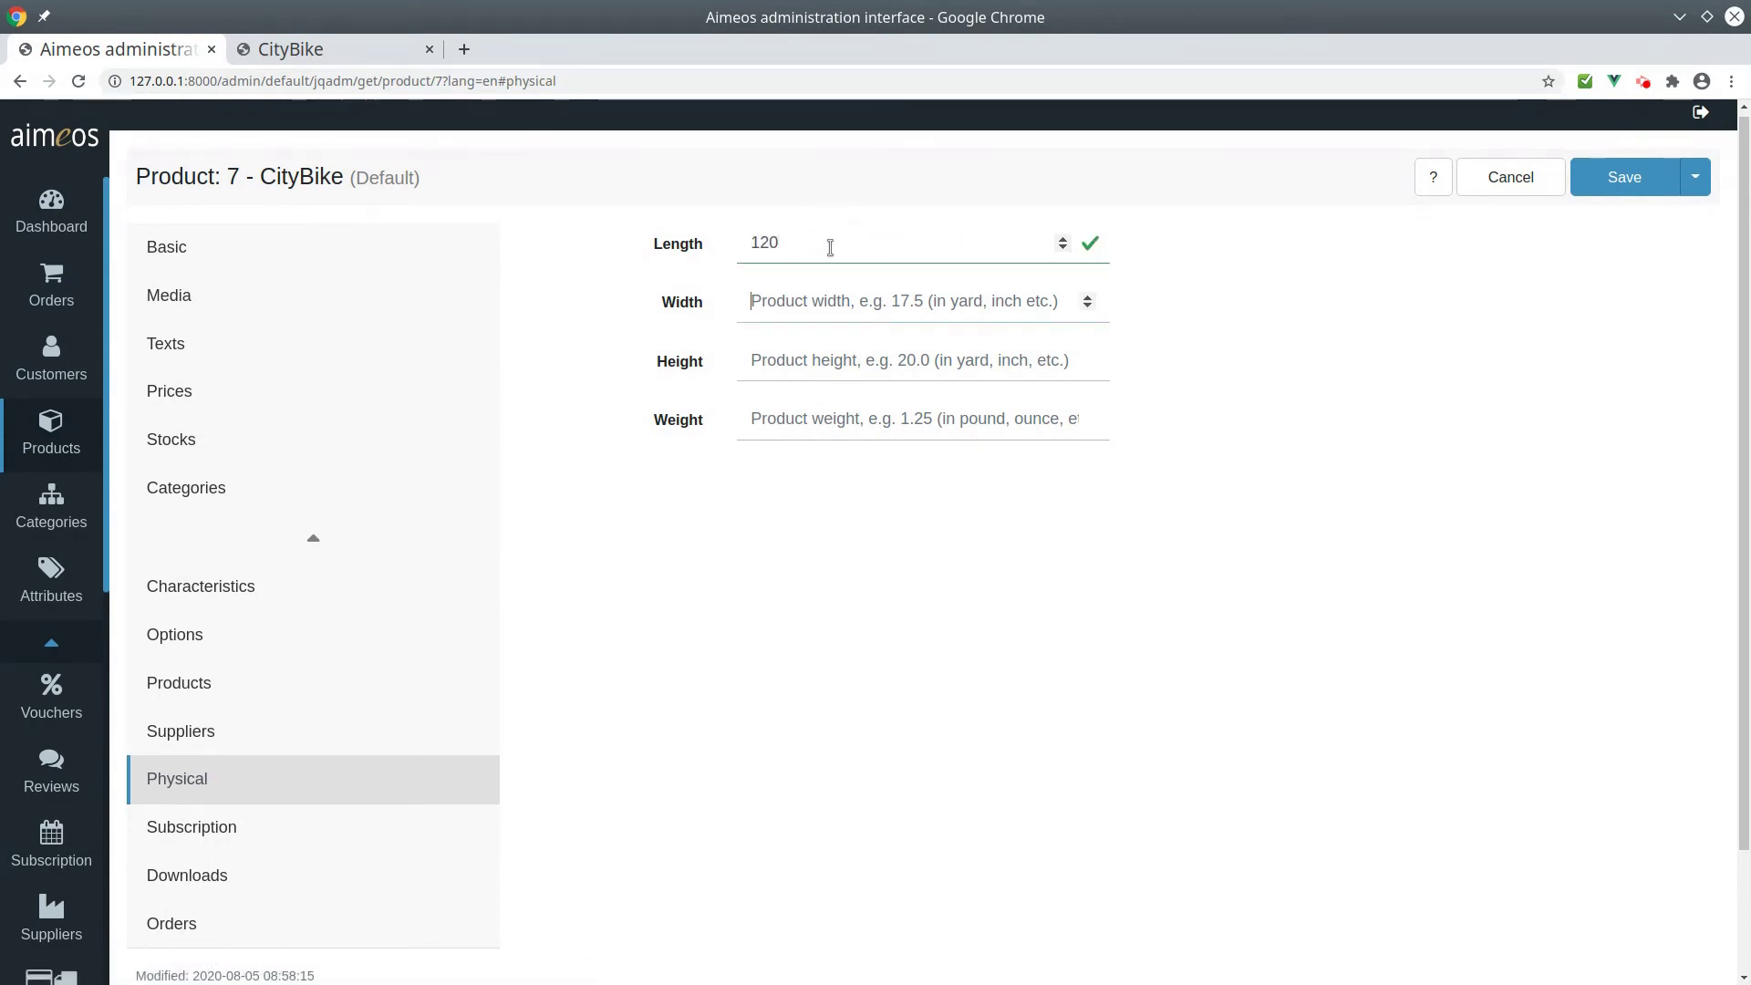
{"action": "type", "text": "30"}
{"action": "key", "text": "Tab"}
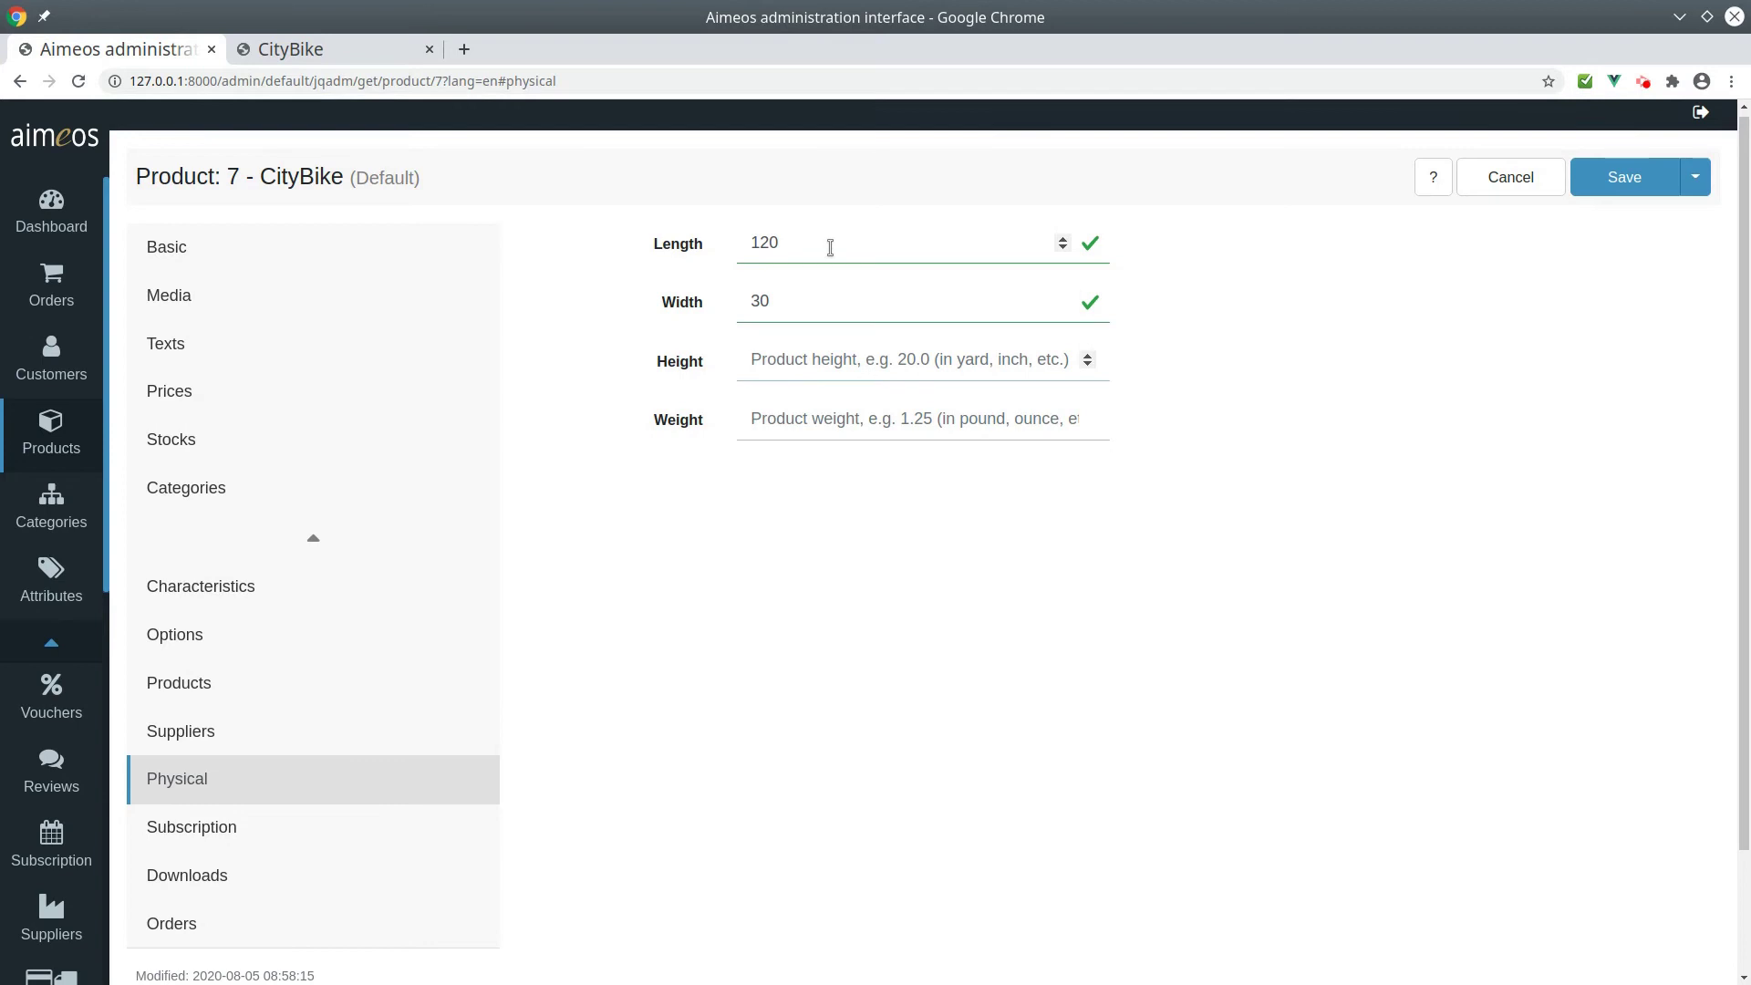
{"action": "type", "text": "90"}
{"action": "key", "text": "Tab"}
{"action": "type", "text": "70"}
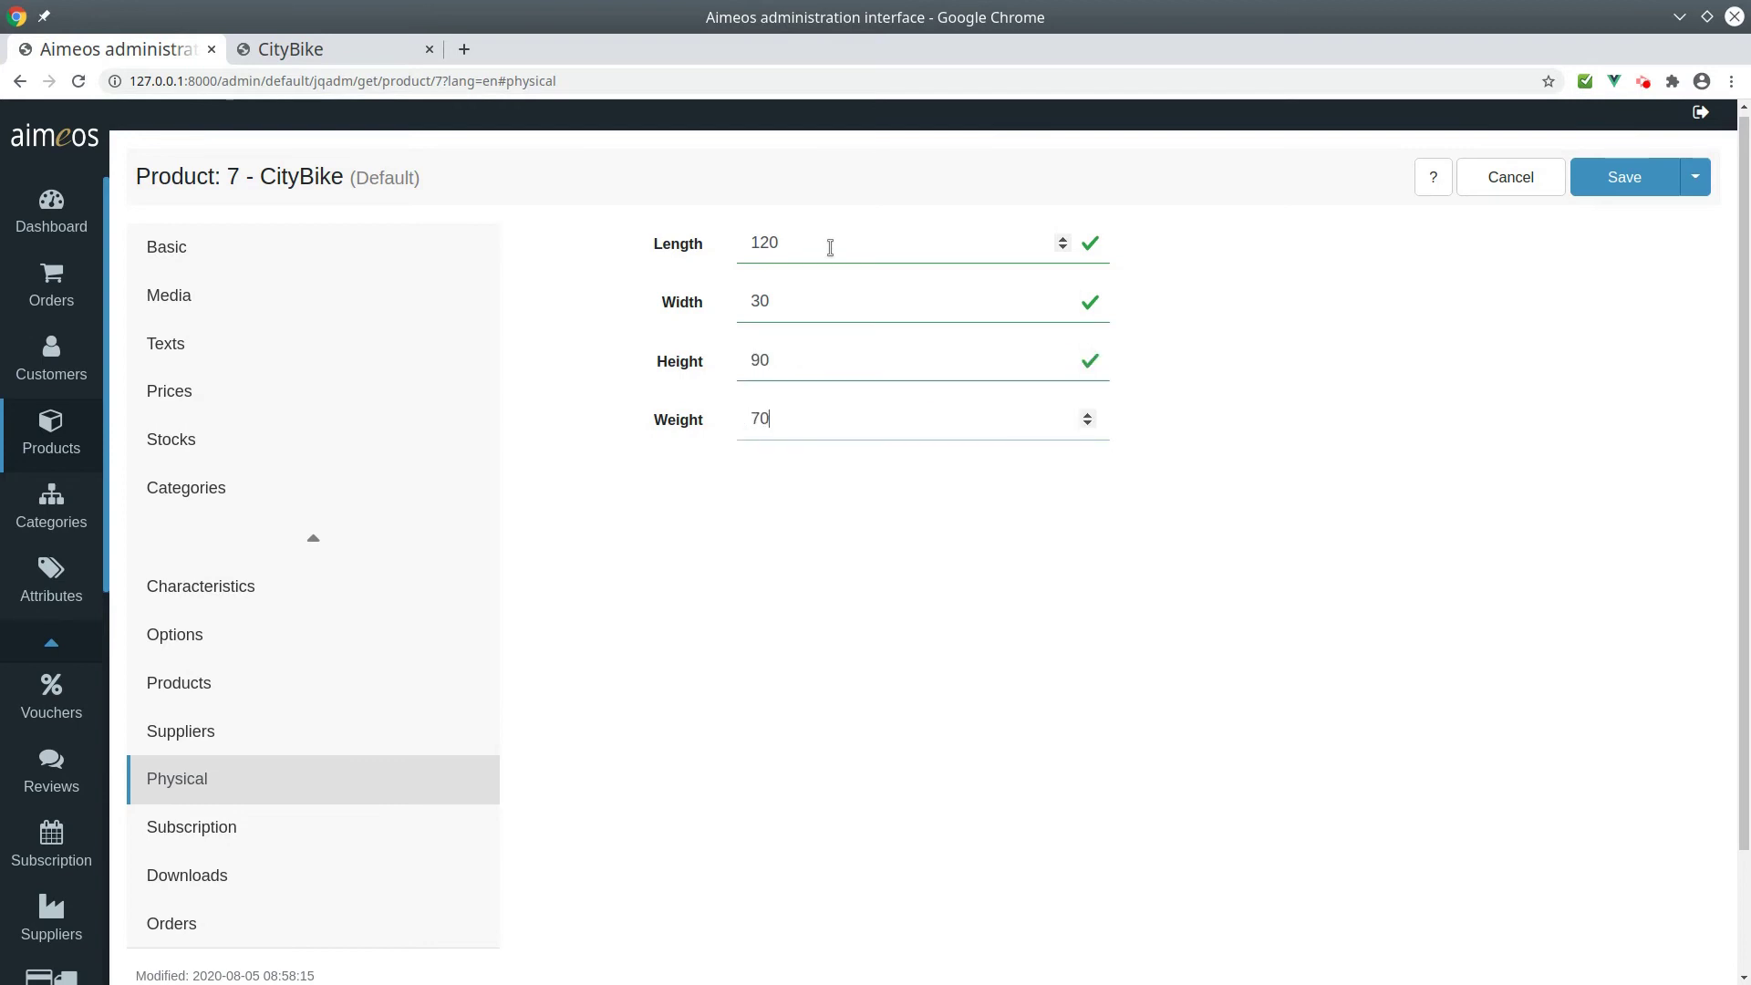
Save the package dimensions and verify height 90, length 120, weight 70, width 30 under the shop's Characteristics.
{"action": "left_click", "coordinate": [1620, 187]}
{"action": "left_click", "coordinate": [301, 51]}
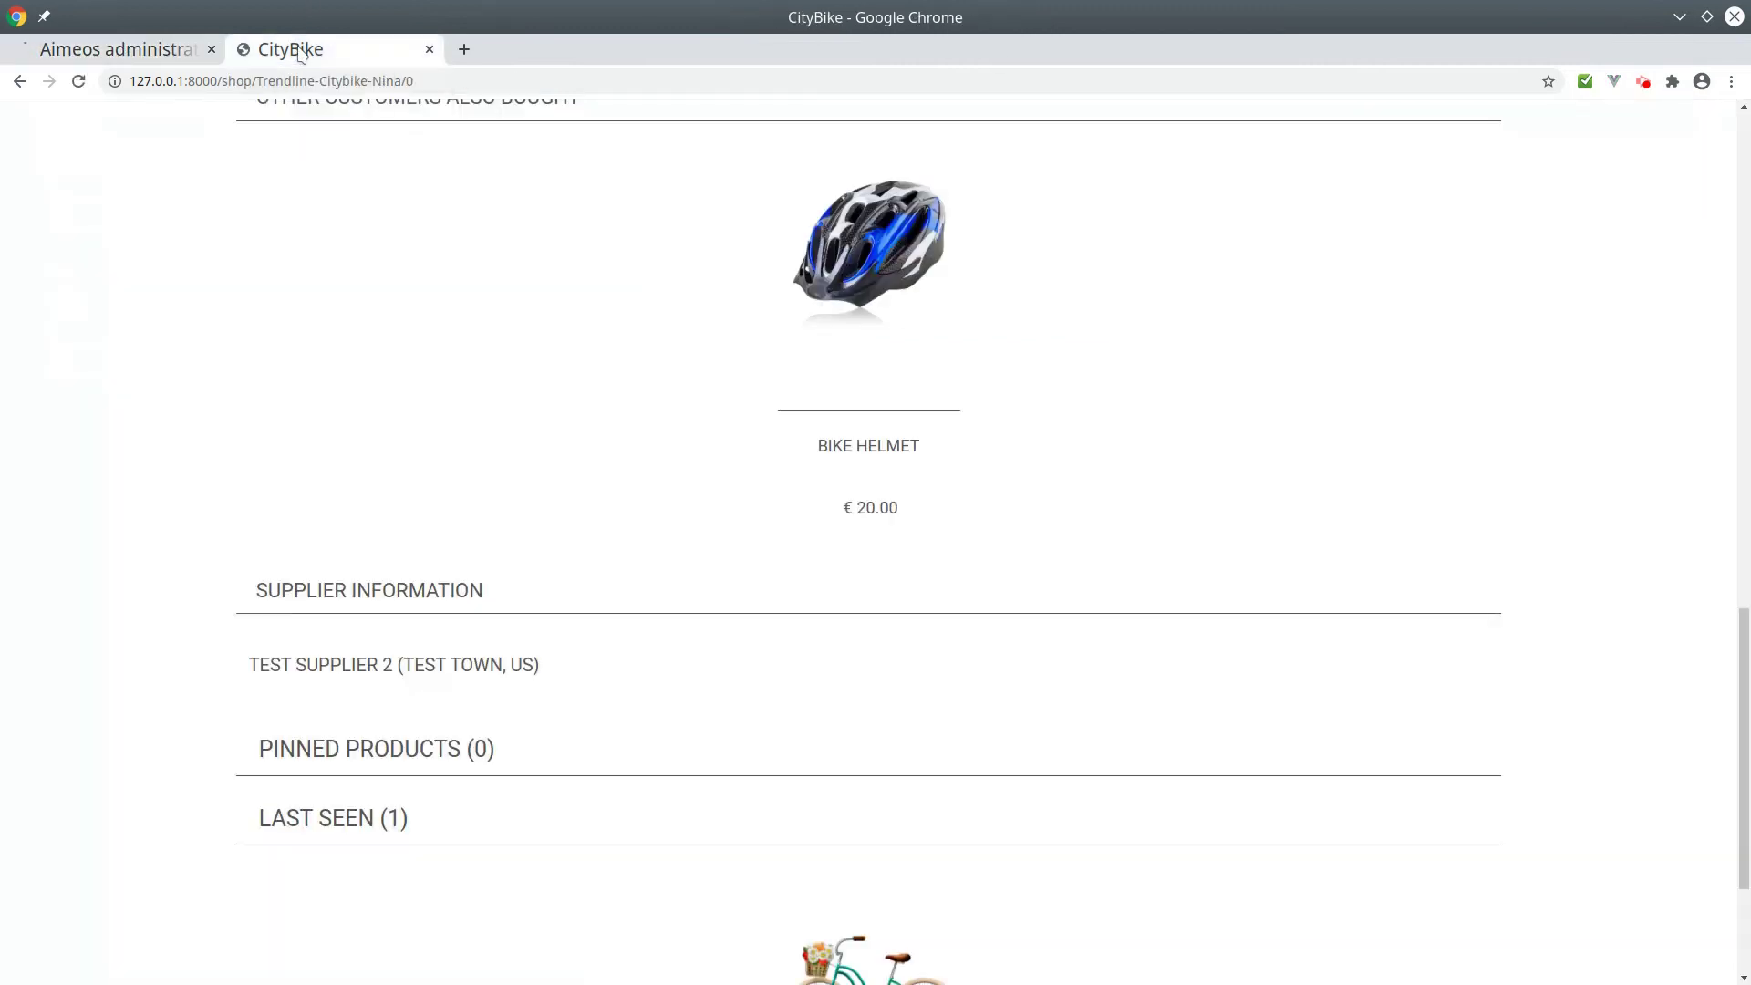
{"action": "key", "text": "F5"}
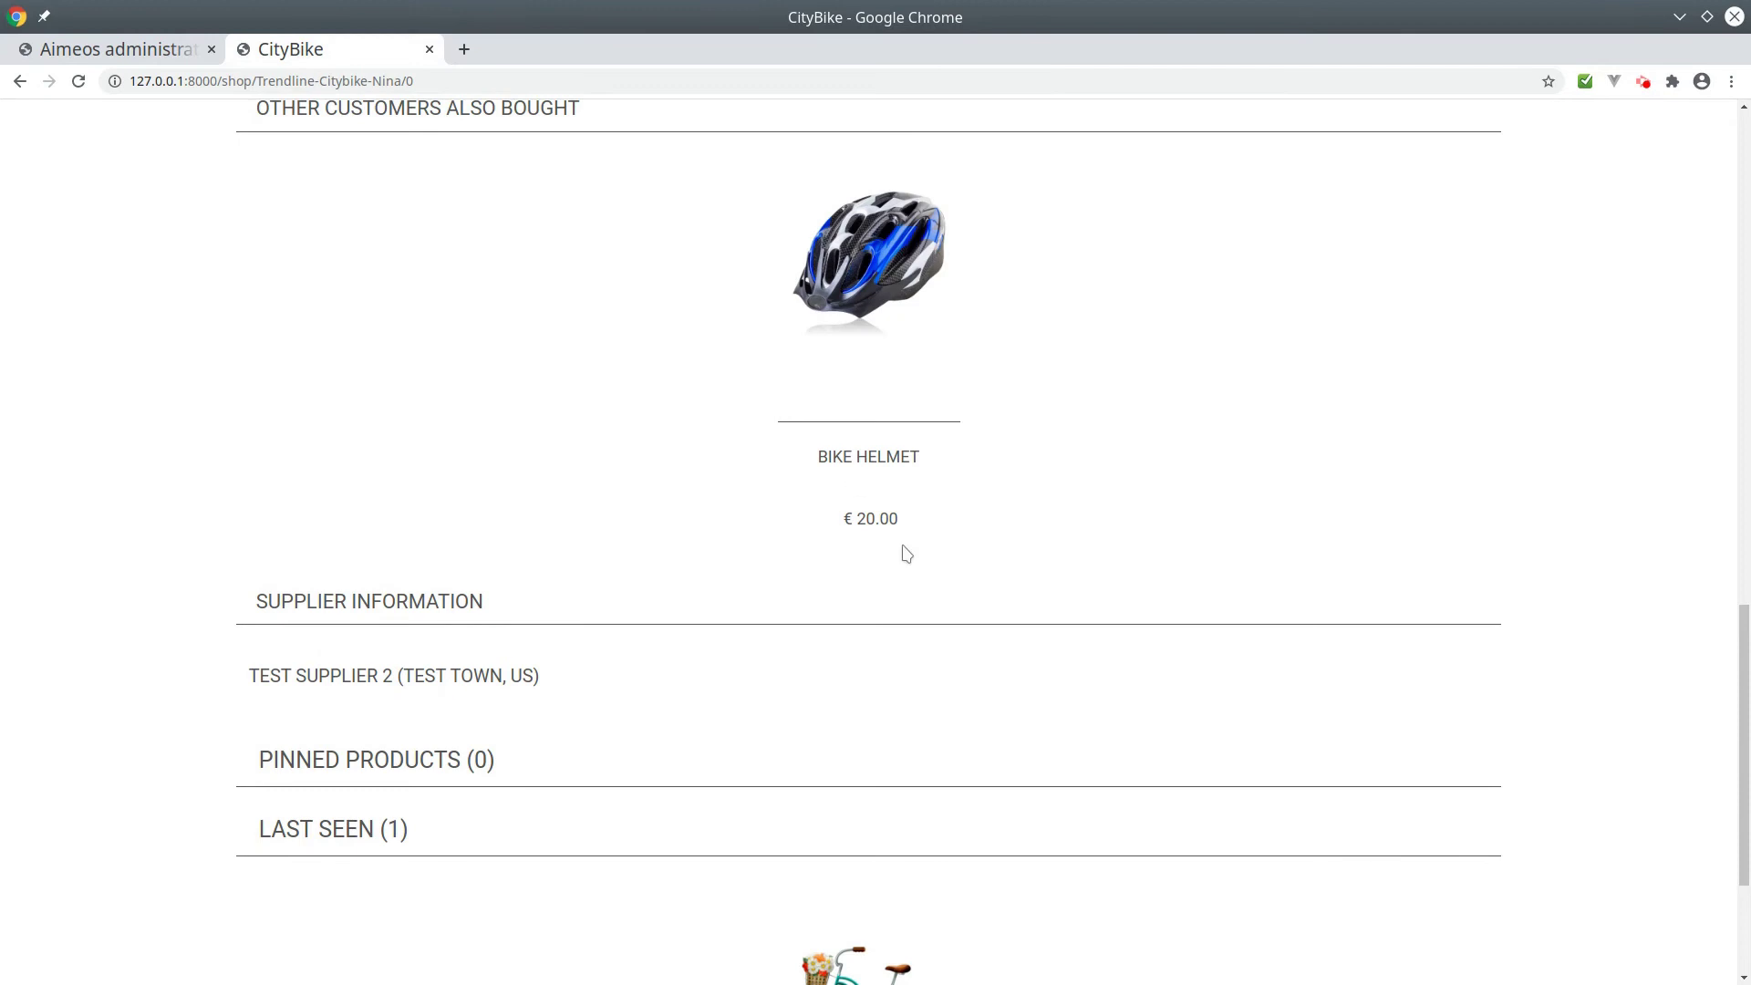
{"action": "left_click_drag", "start_coordinate": [1744, 625], "coordinate": [1742, 331]}
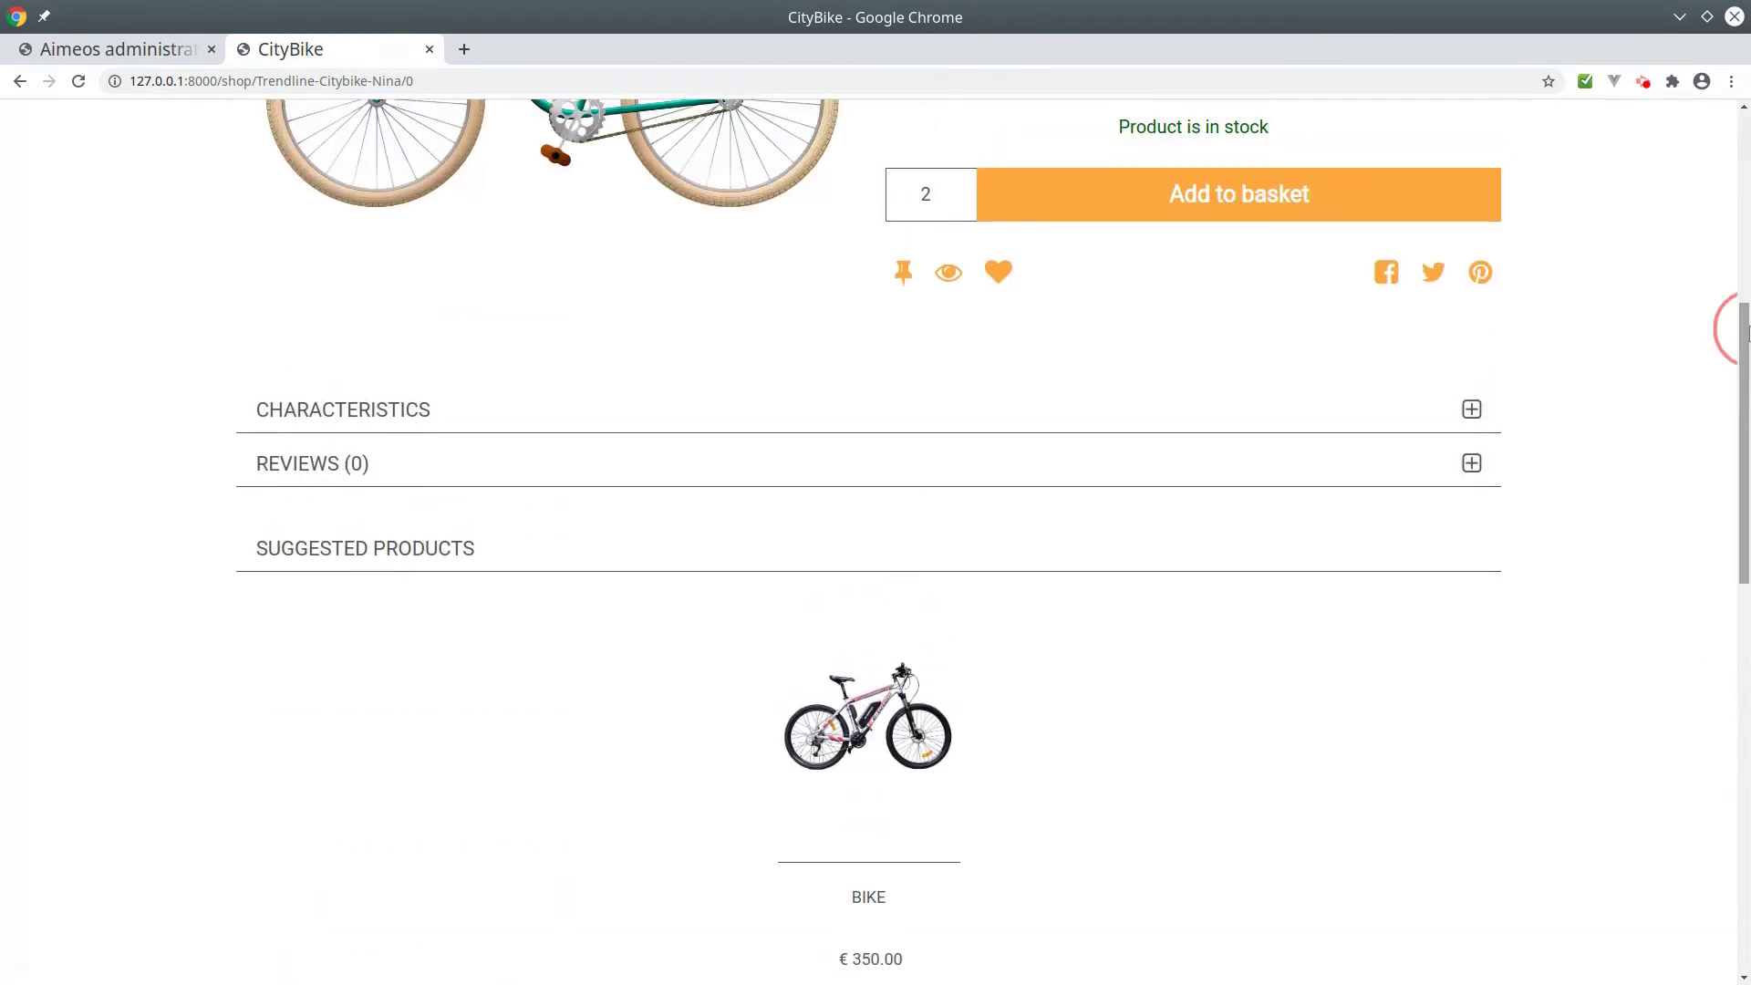
{"action": "left_click", "coordinate": [1472, 410]}
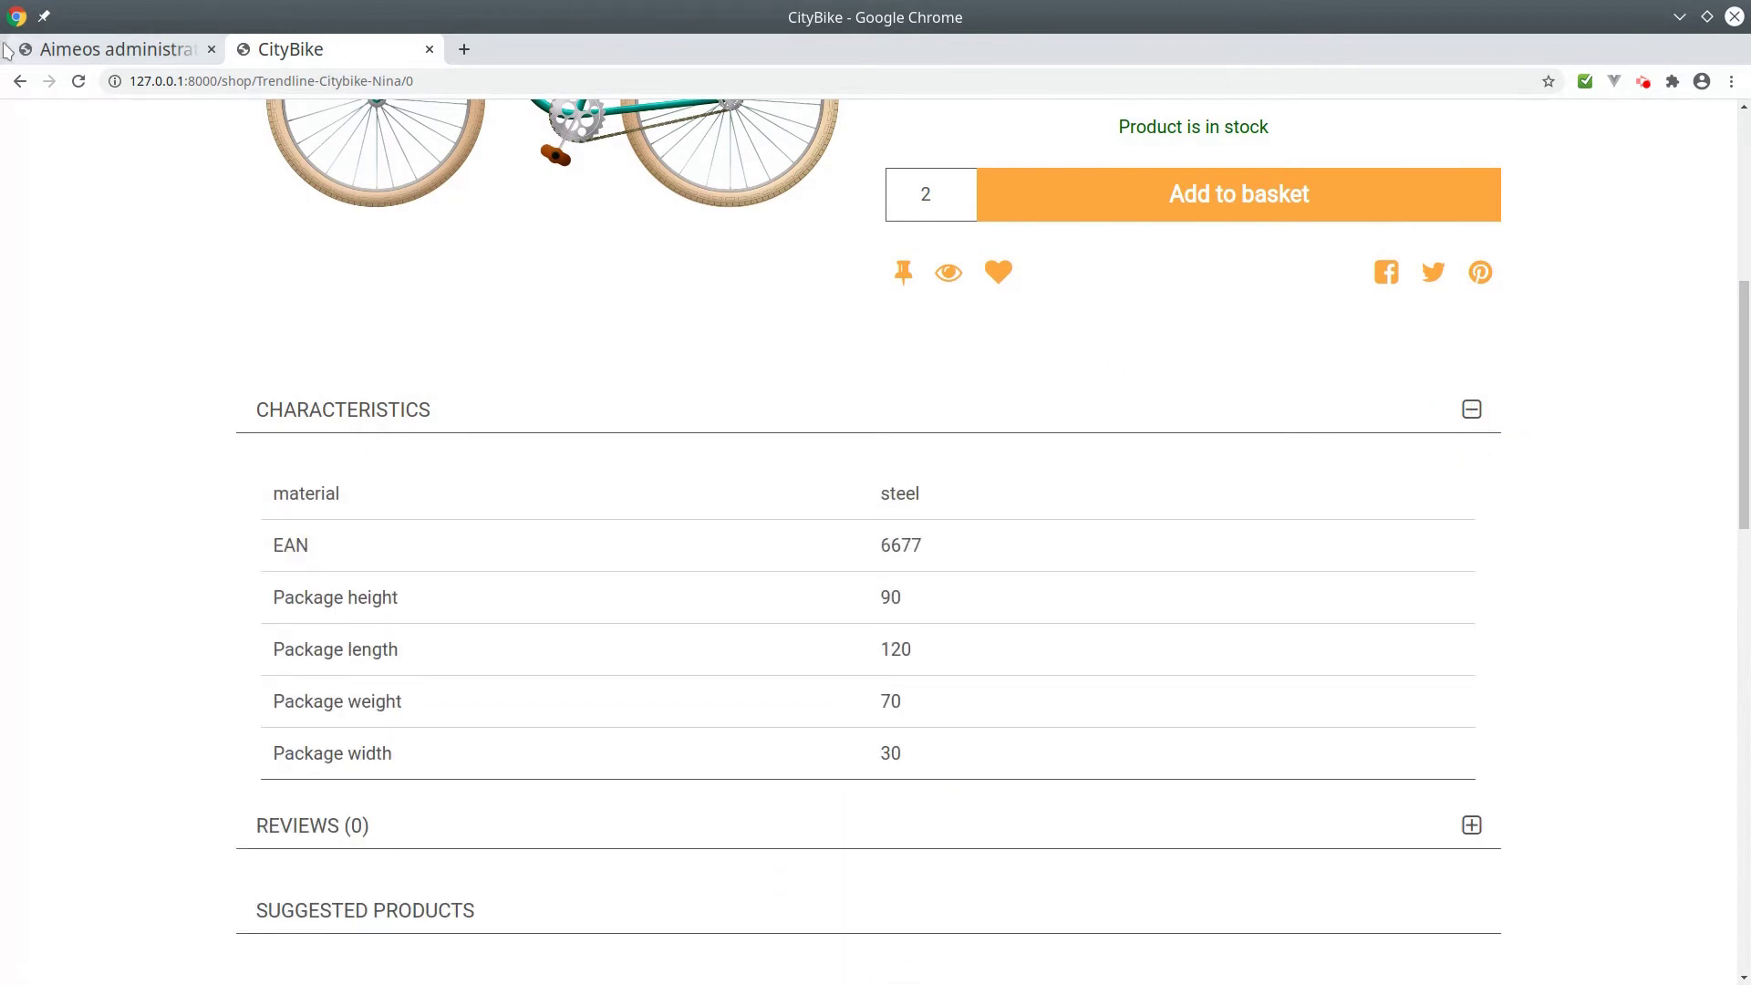
{"action": "left_click", "coordinate": [52, 54]}
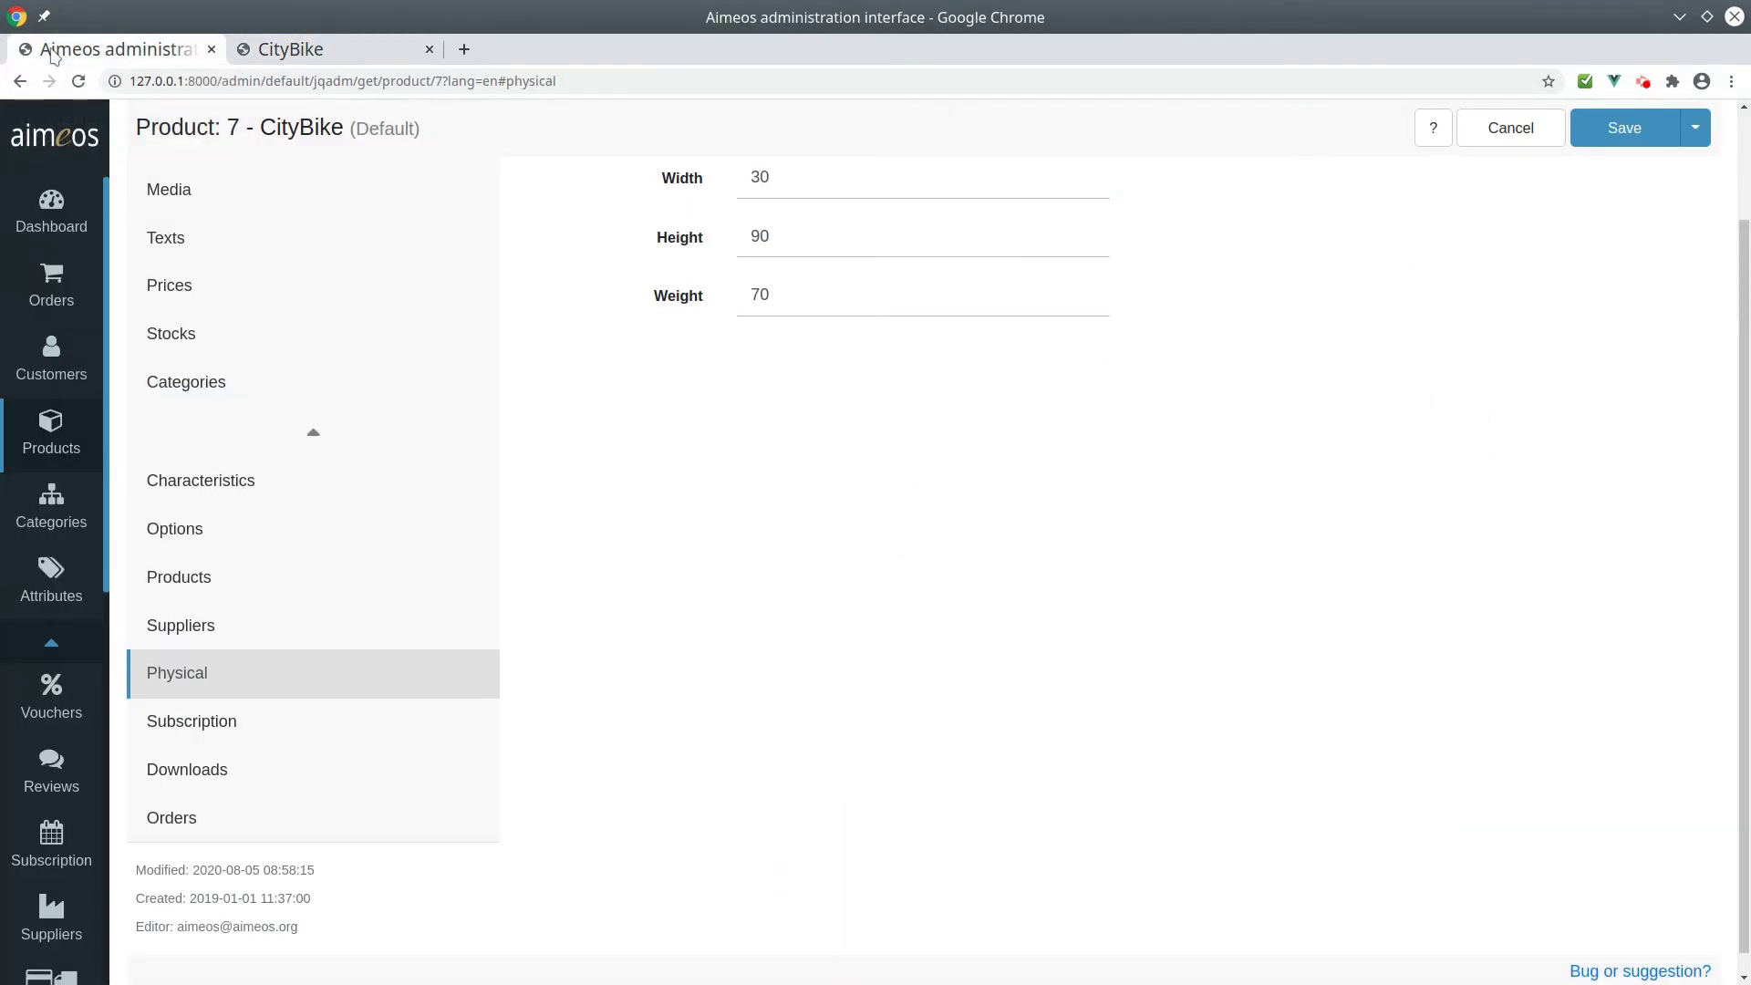
Activate the Demo: One month and Demo: One year subscription intervals for CityBike and save.
{"action": "left_click", "coordinate": [209, 723]}
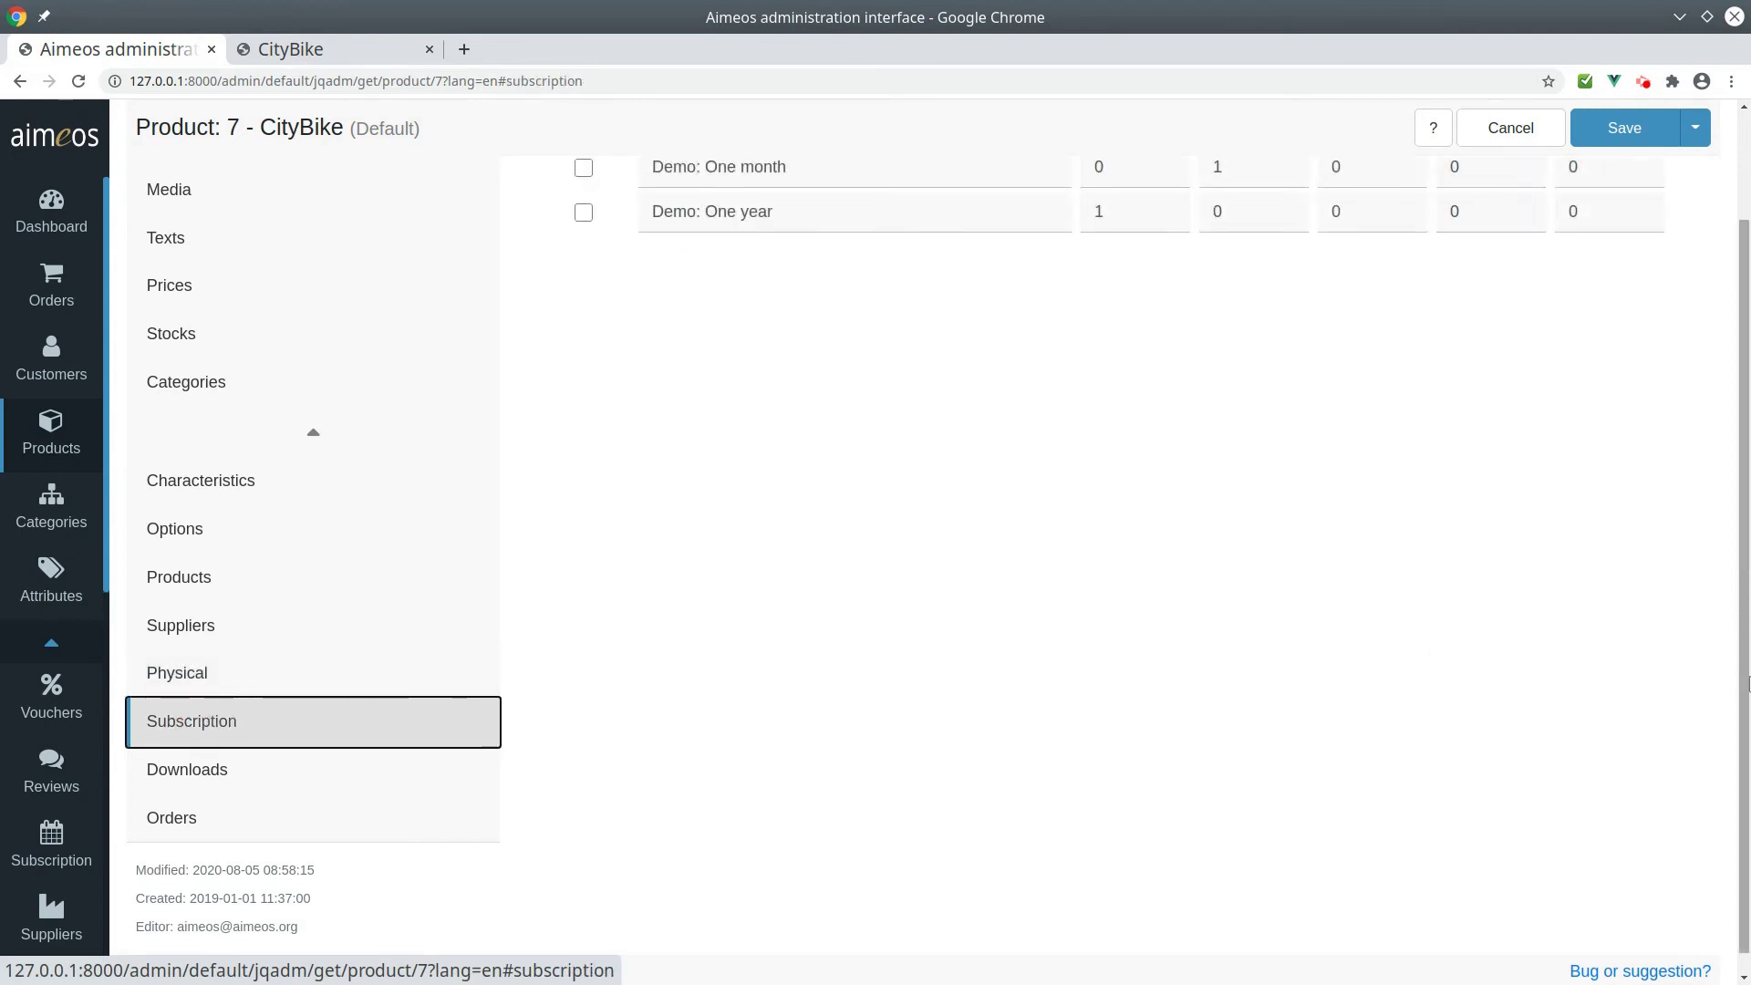
{"action": "scroll", "coordinate": [1746, 655], "scroll_direction": "up", "scroll_amount": 2}
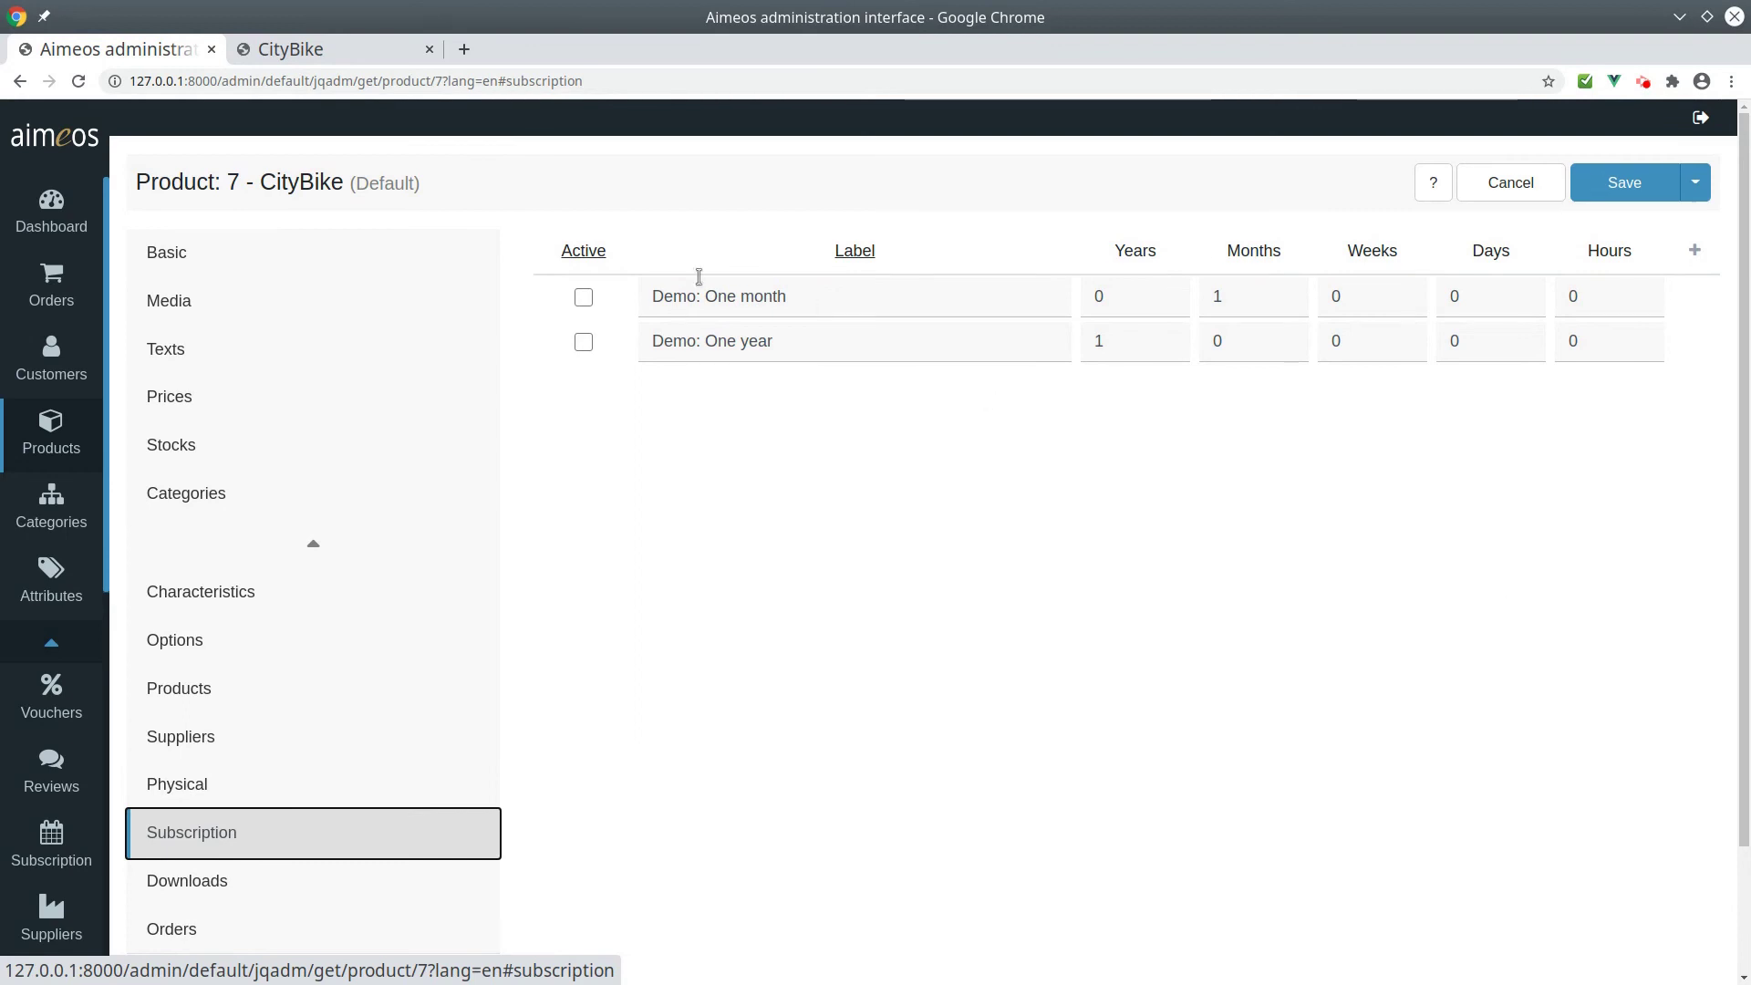
{"action": "left_click", "coordinate": [584, 298]}
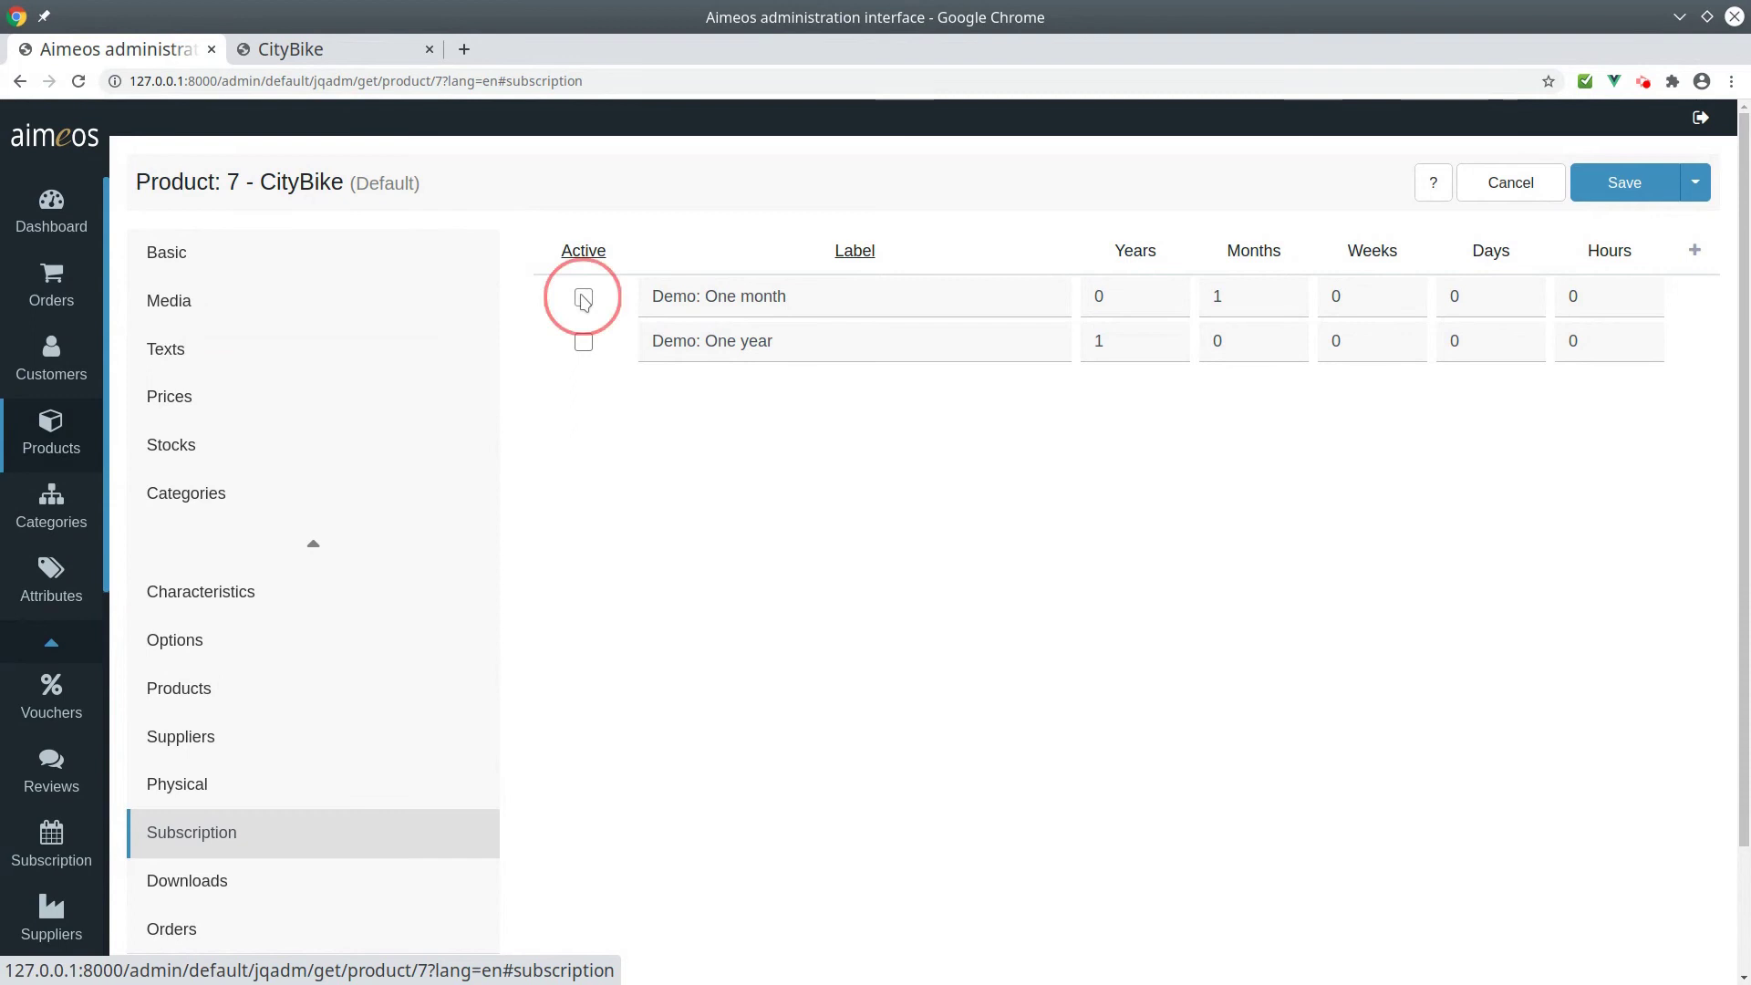
{"action": "left_click", "coordinate": [586, 343]}
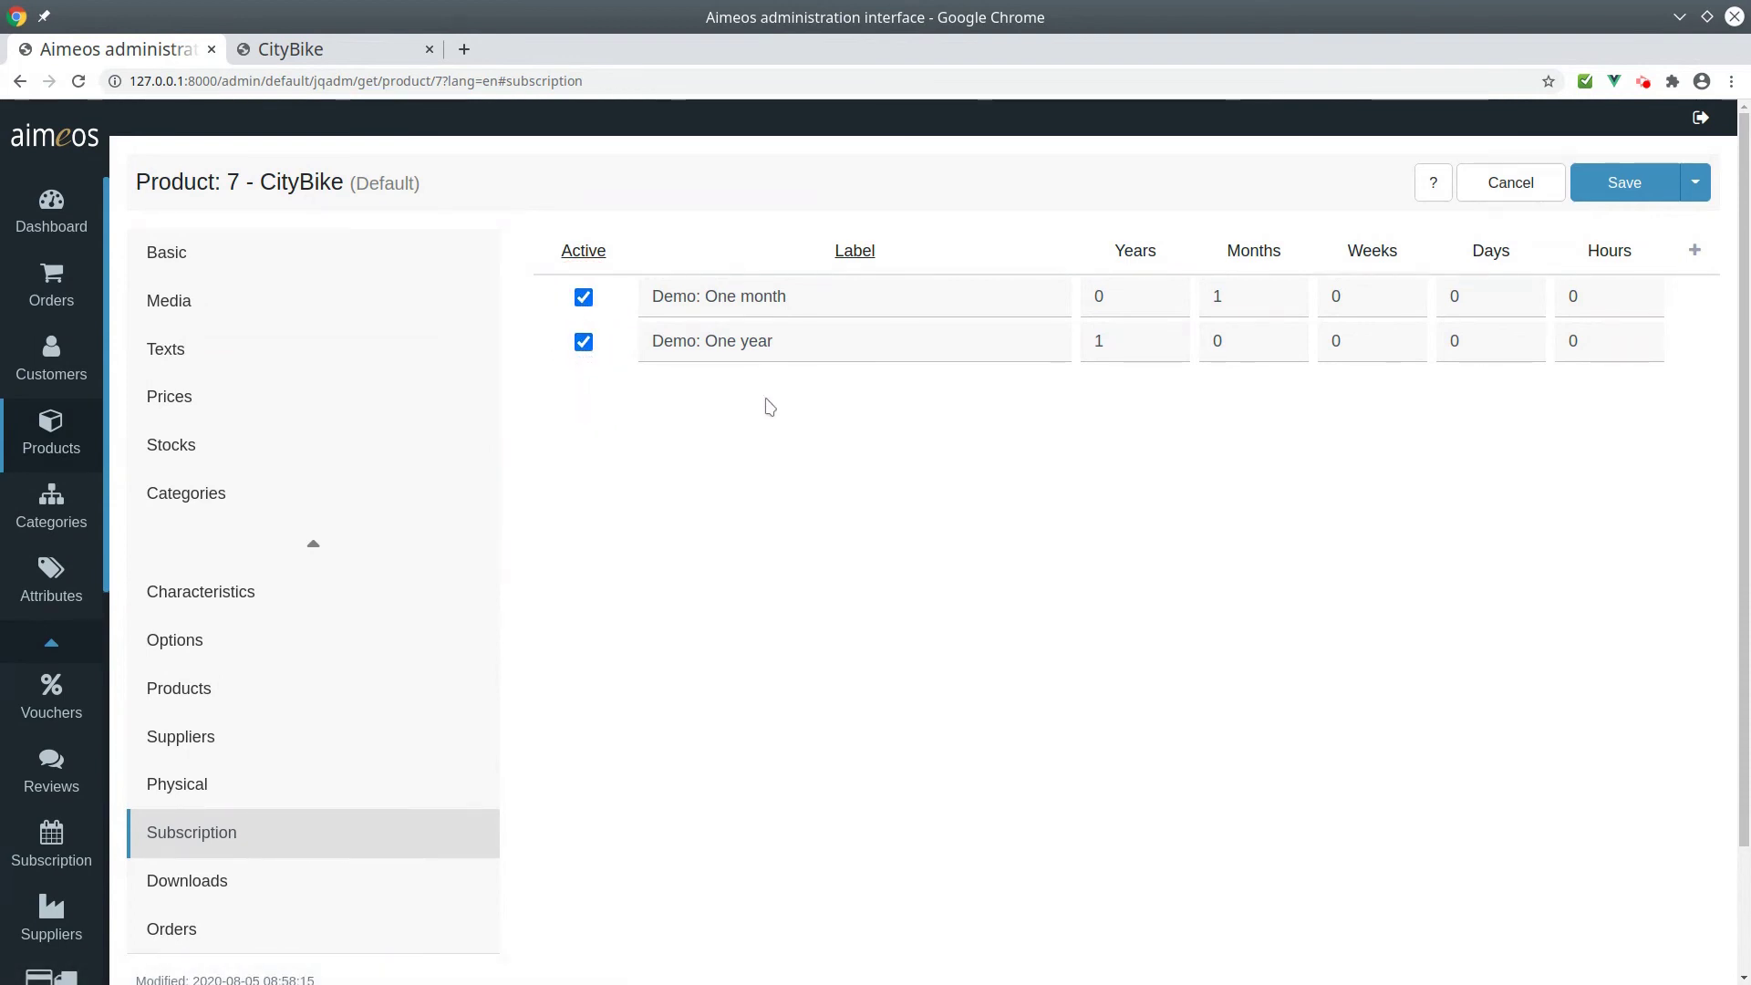
{"action": "left_click", "coordinate": [1628, 183]}
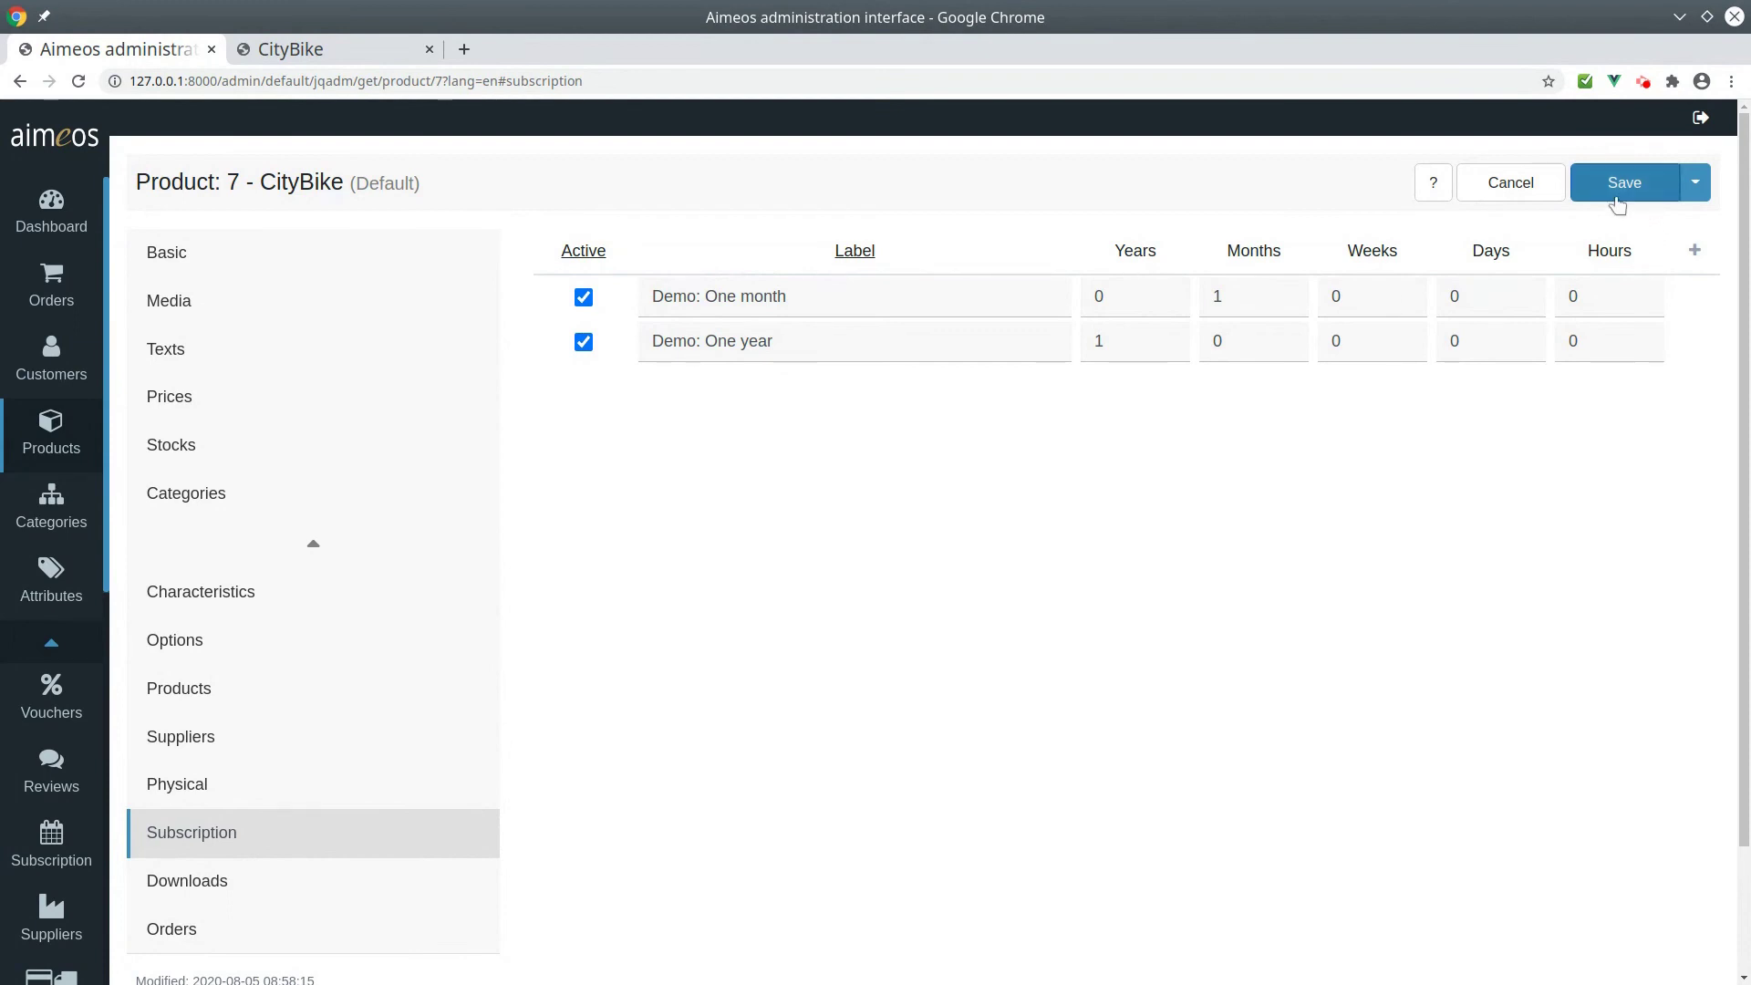
Reload the CityBike shop page and choose the 1 month subscription interval from the dropdown.
{"action": "left_click", "coordinate": [346, 53]}
{"action": "key", "text": "F5"}
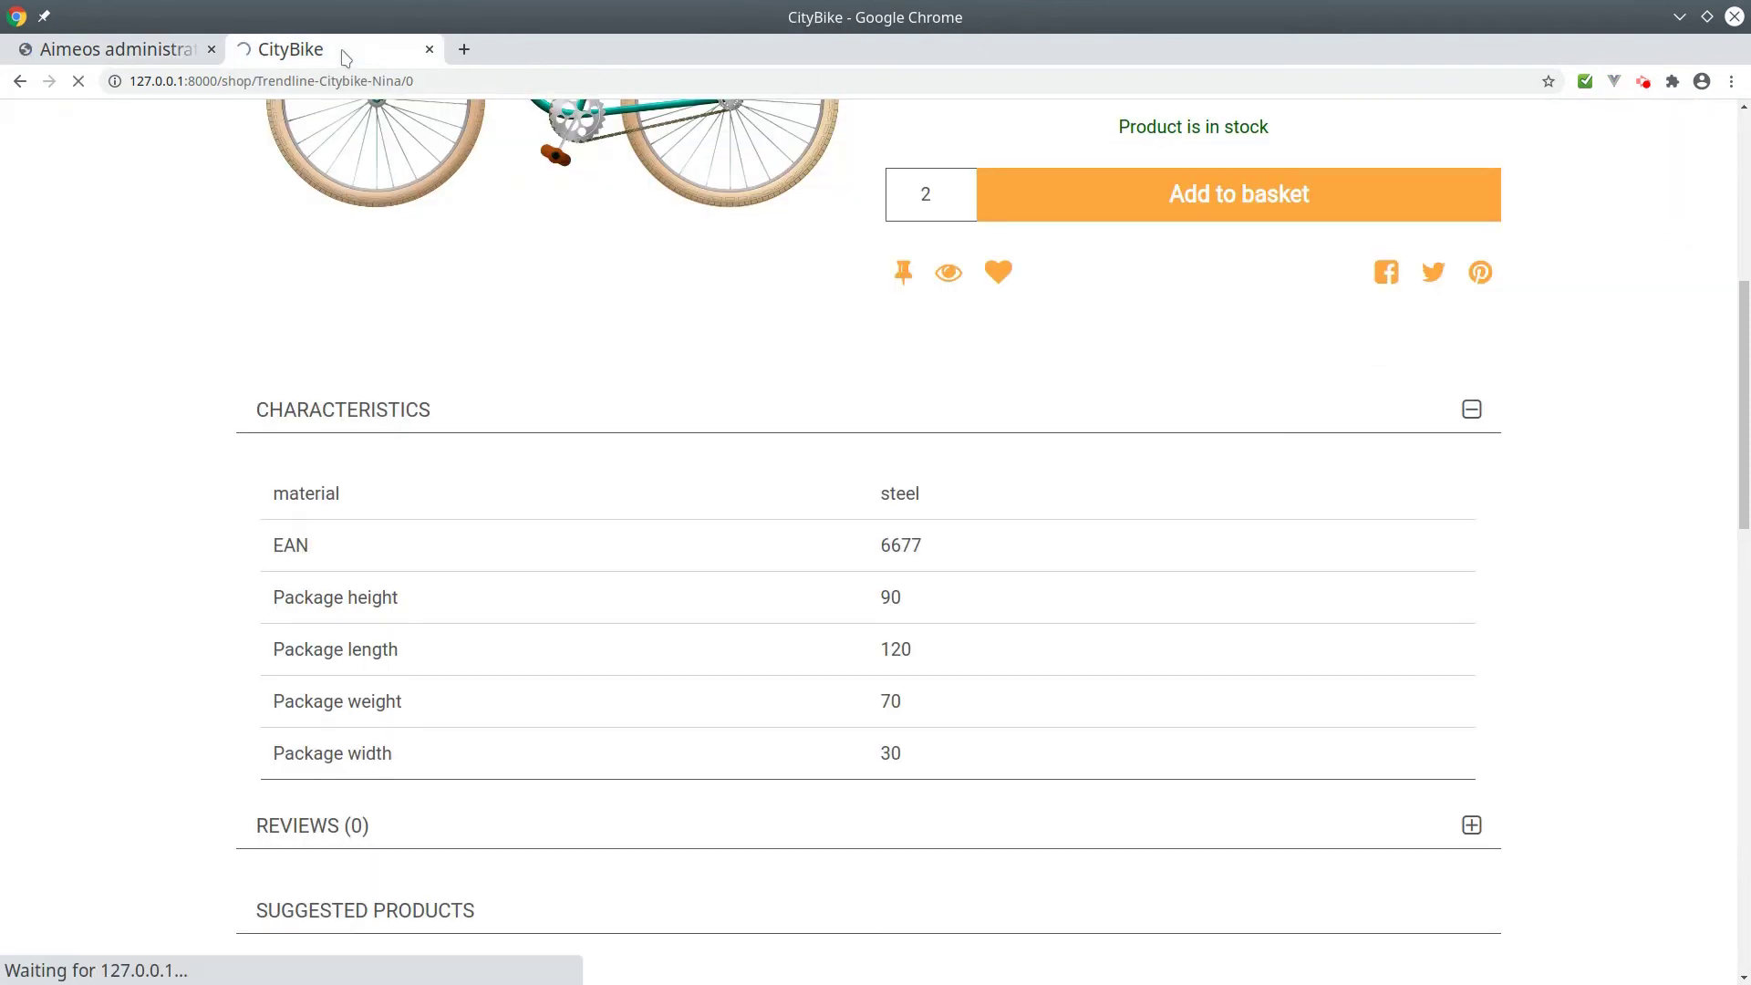
{"action": "scroll", "coordinate": [1746, 424], "scroll_direction": "up", "scroll_amount": 6}
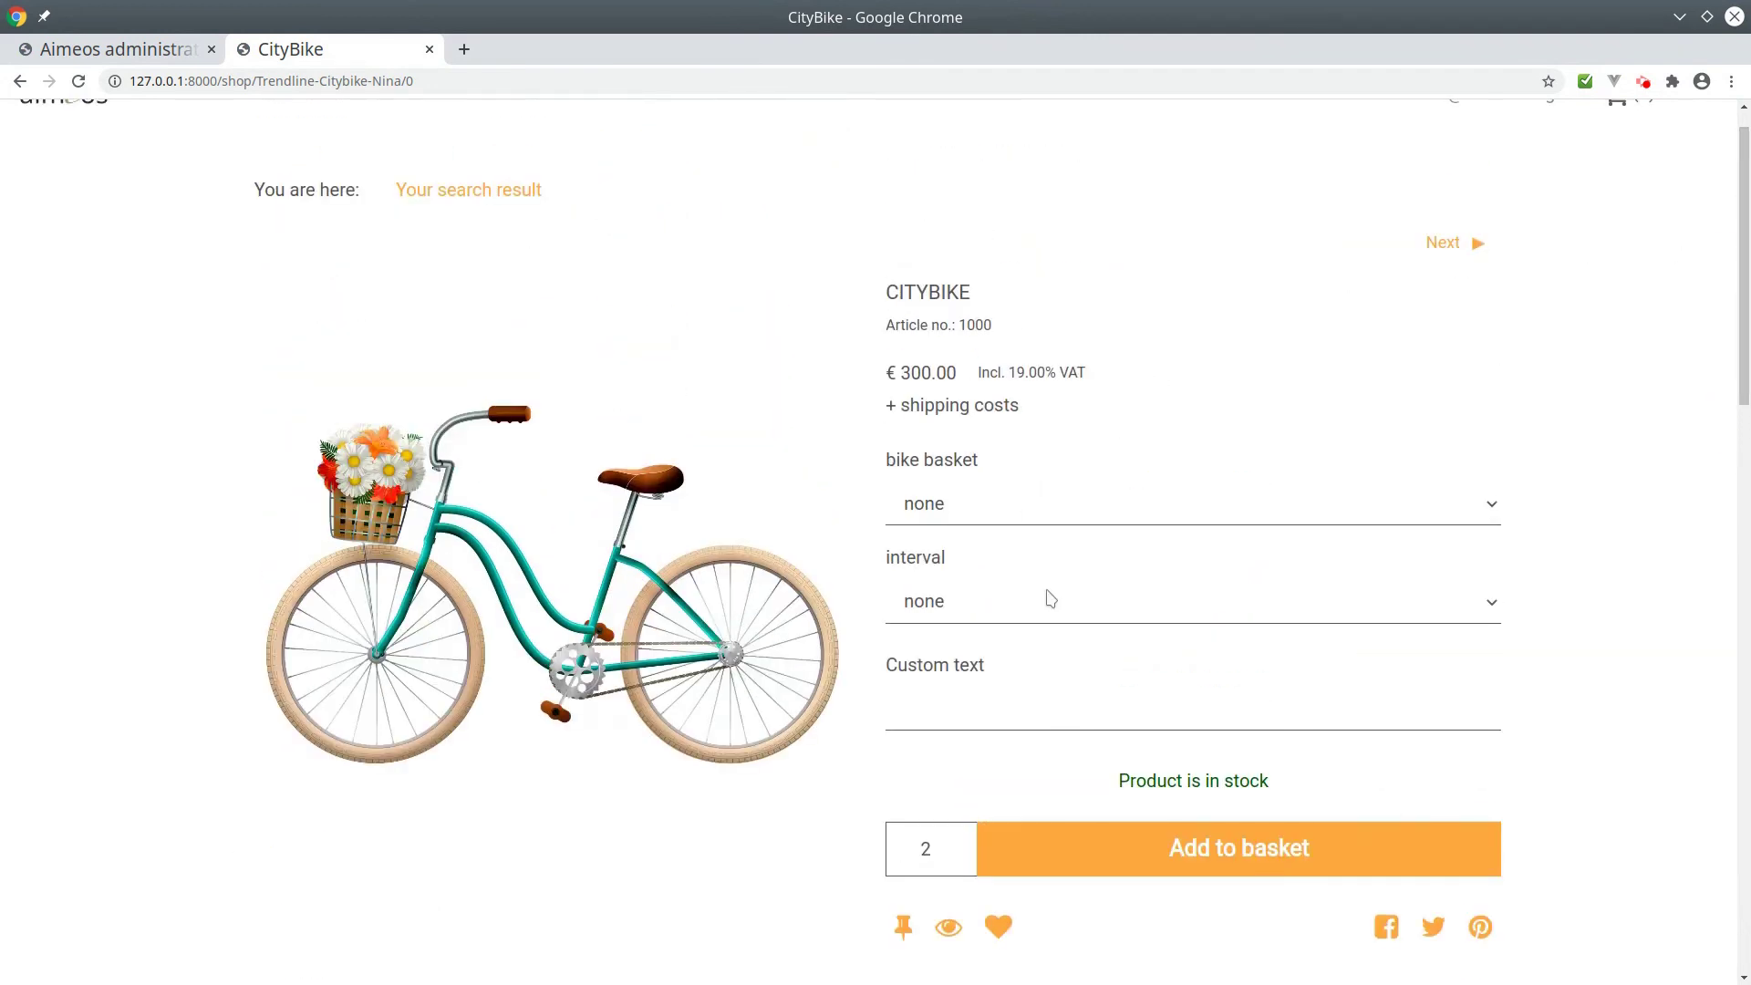
{"action": "left_click", "coordinate": [1049, 599]}
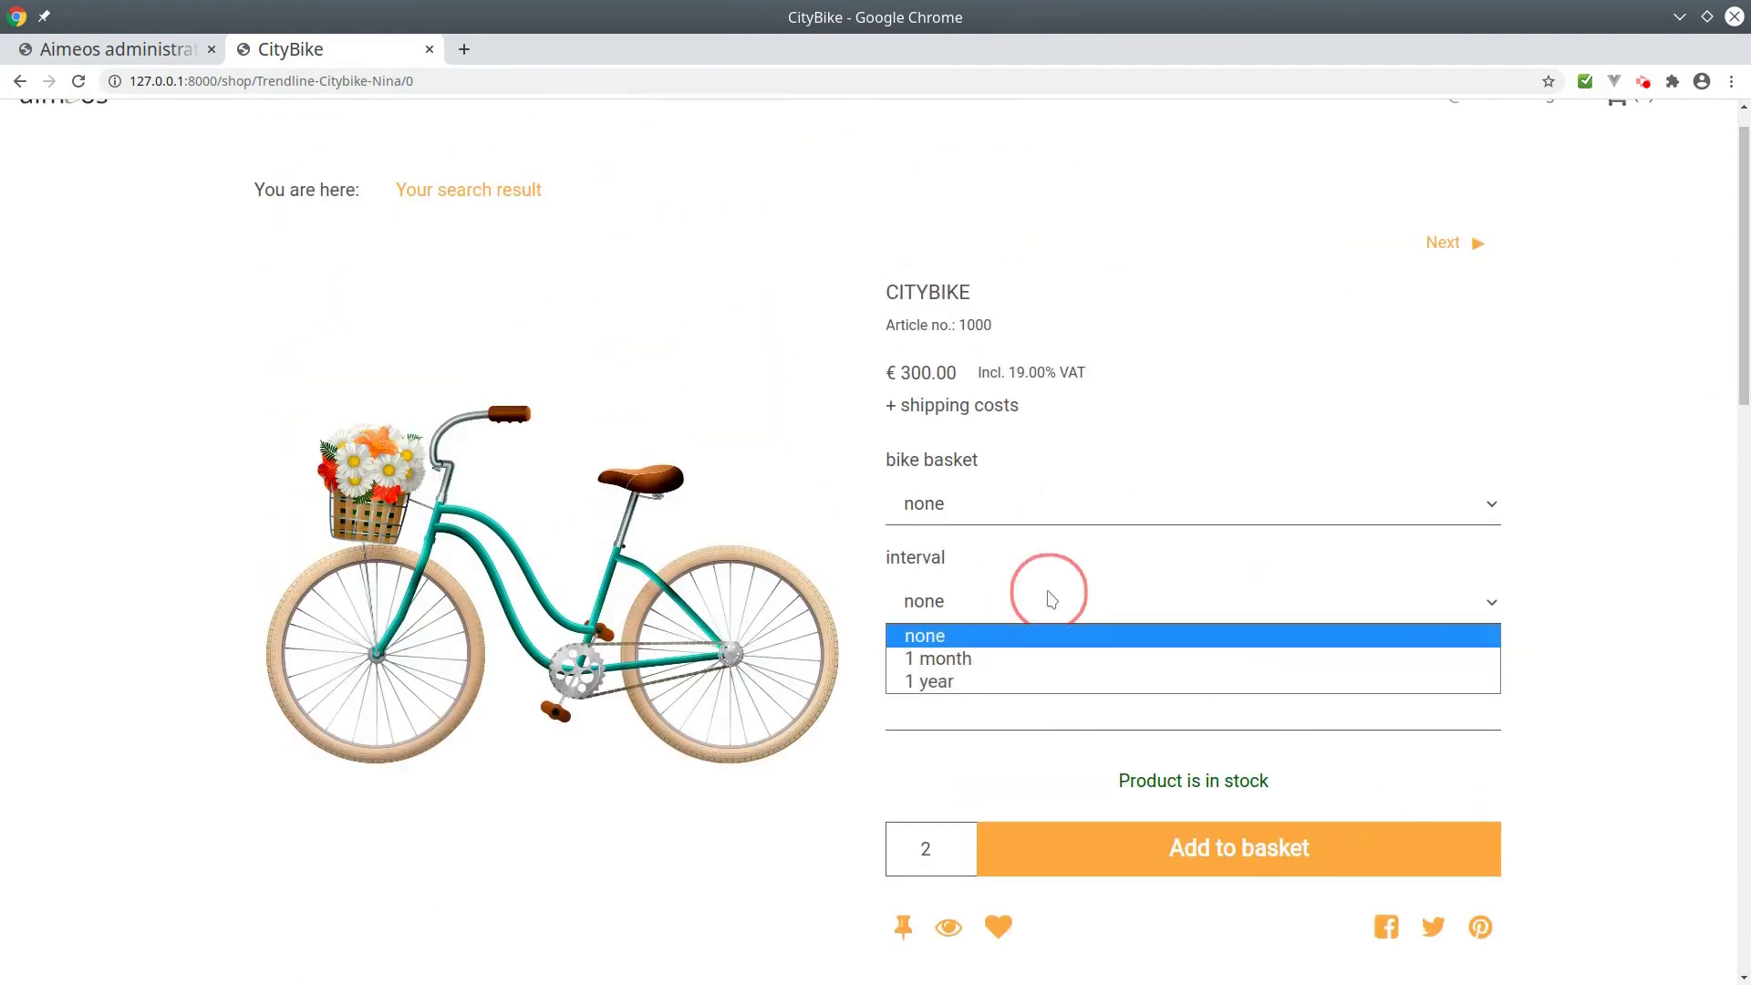
{"action": "left_click", "coordinate": [1008, 660]}
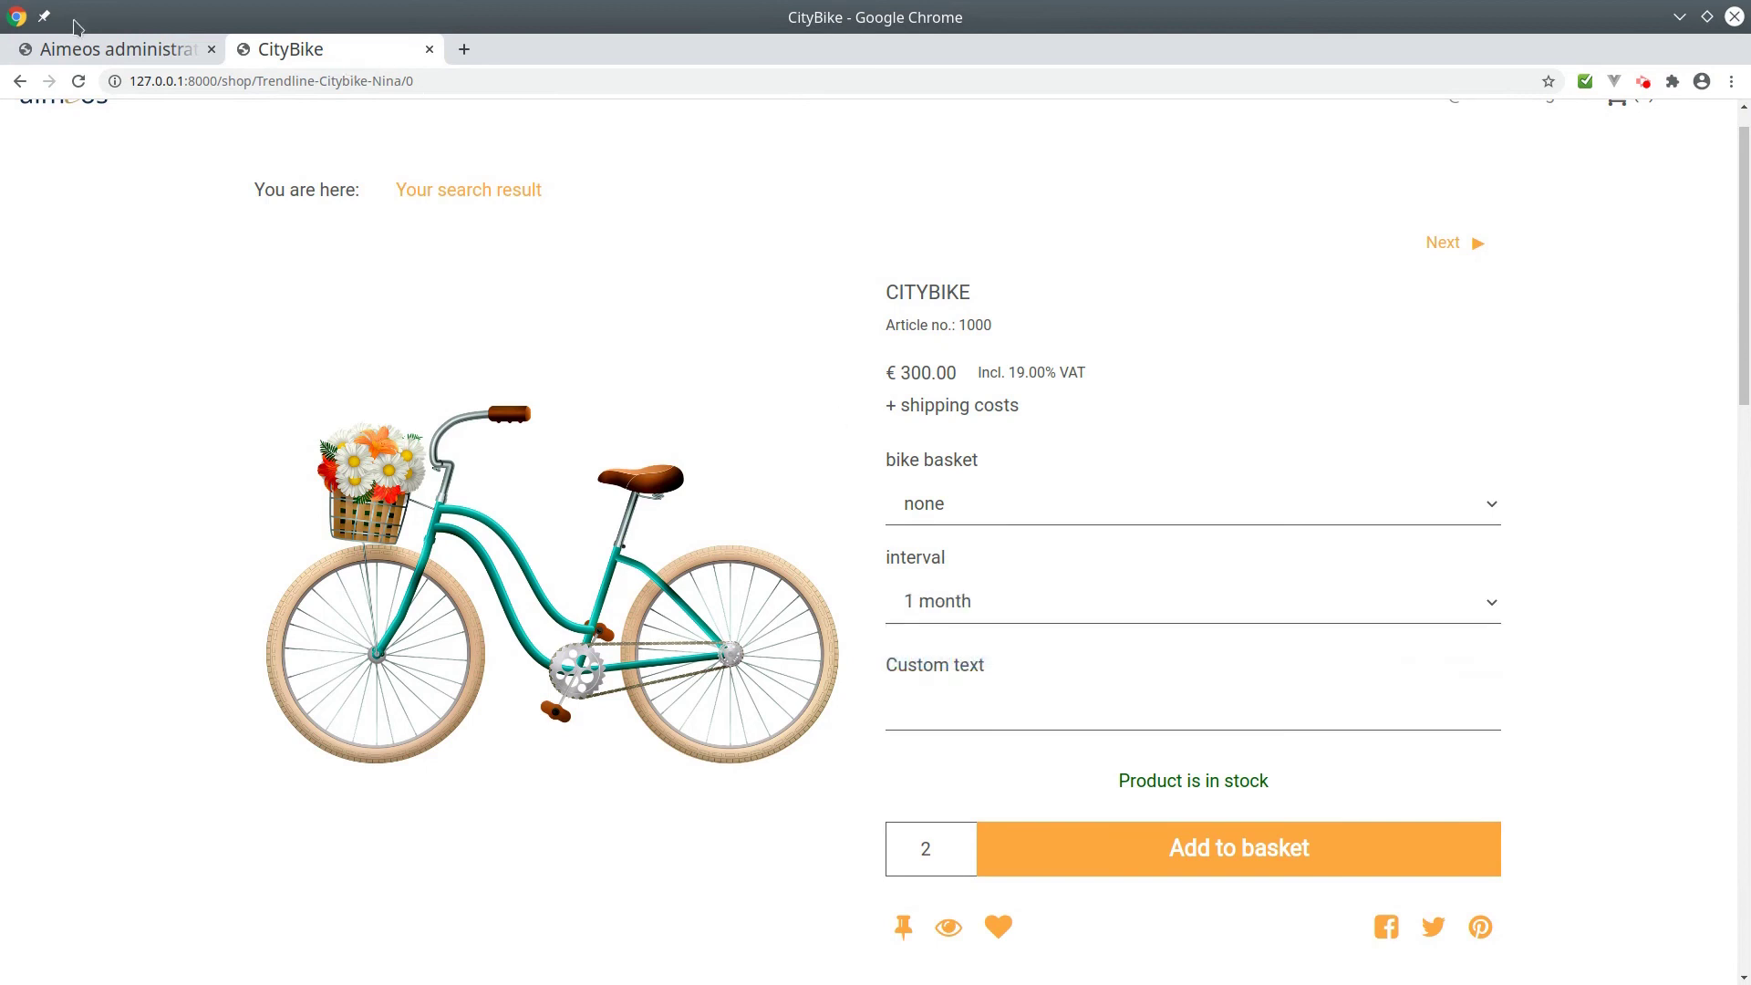
{"action": "left_click", "coordinate": [33, 54]}
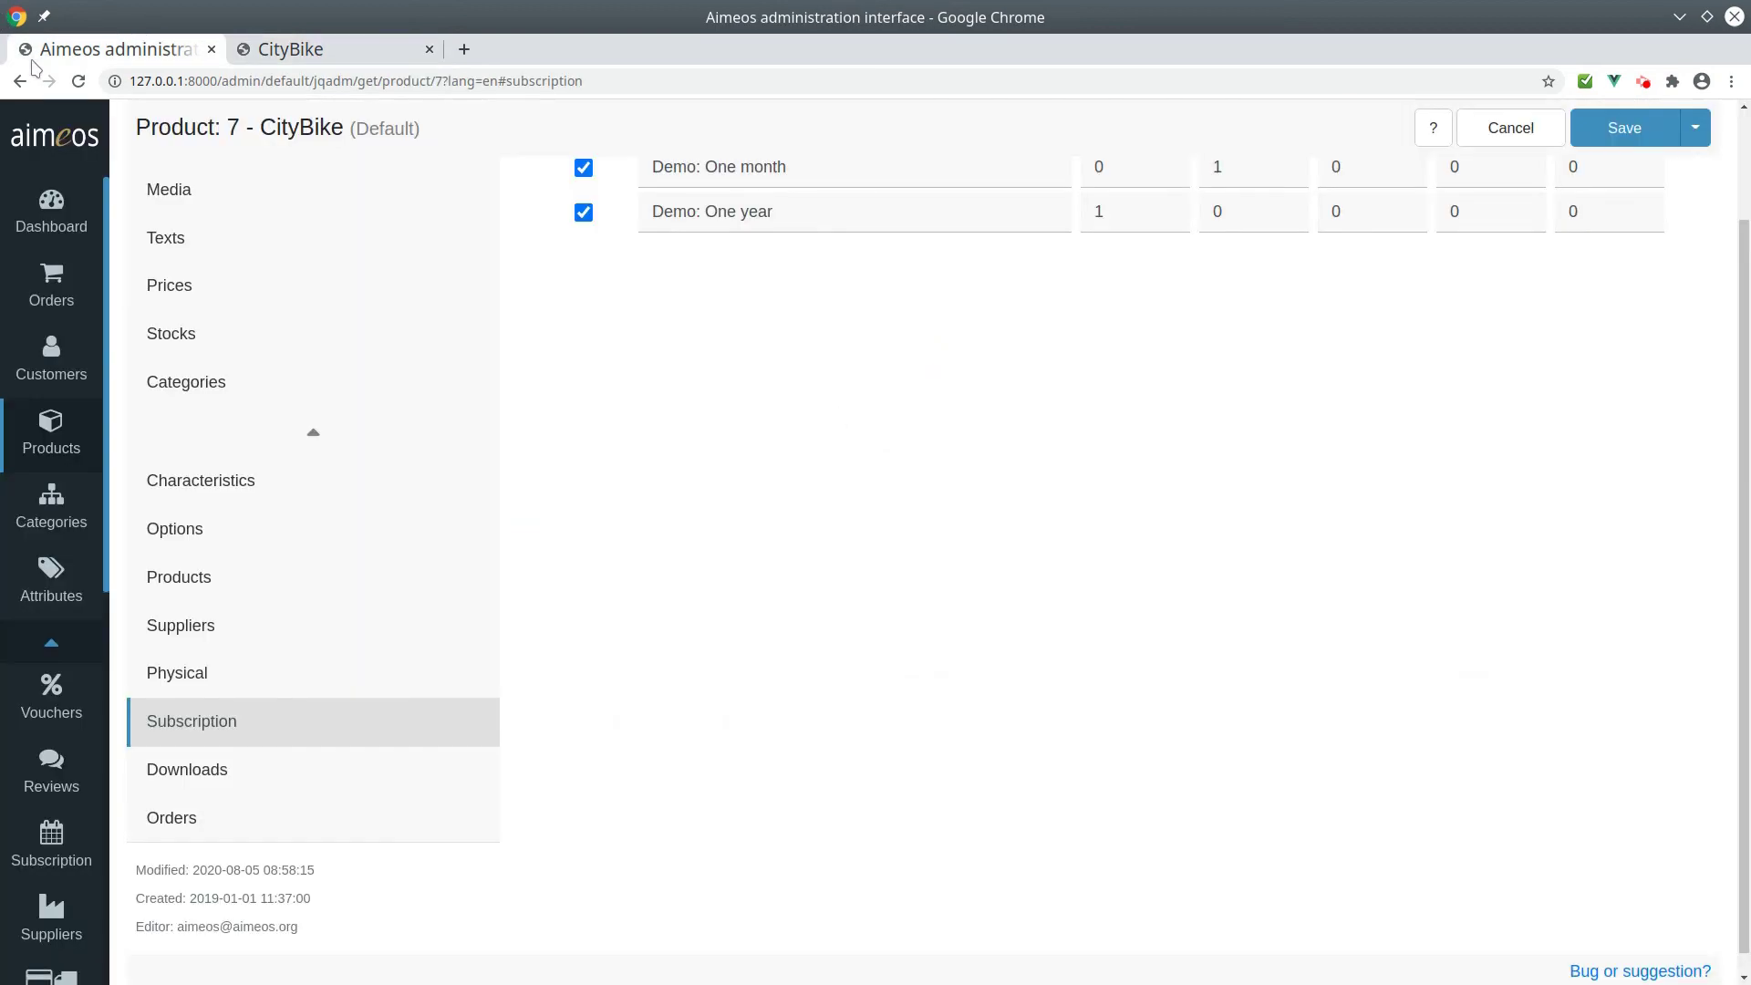
Attach activity-4769731_1920.jpg as CityBike's download file with Replace file ticked.
{"action": "left_click", "coordinate": [355, 777]}
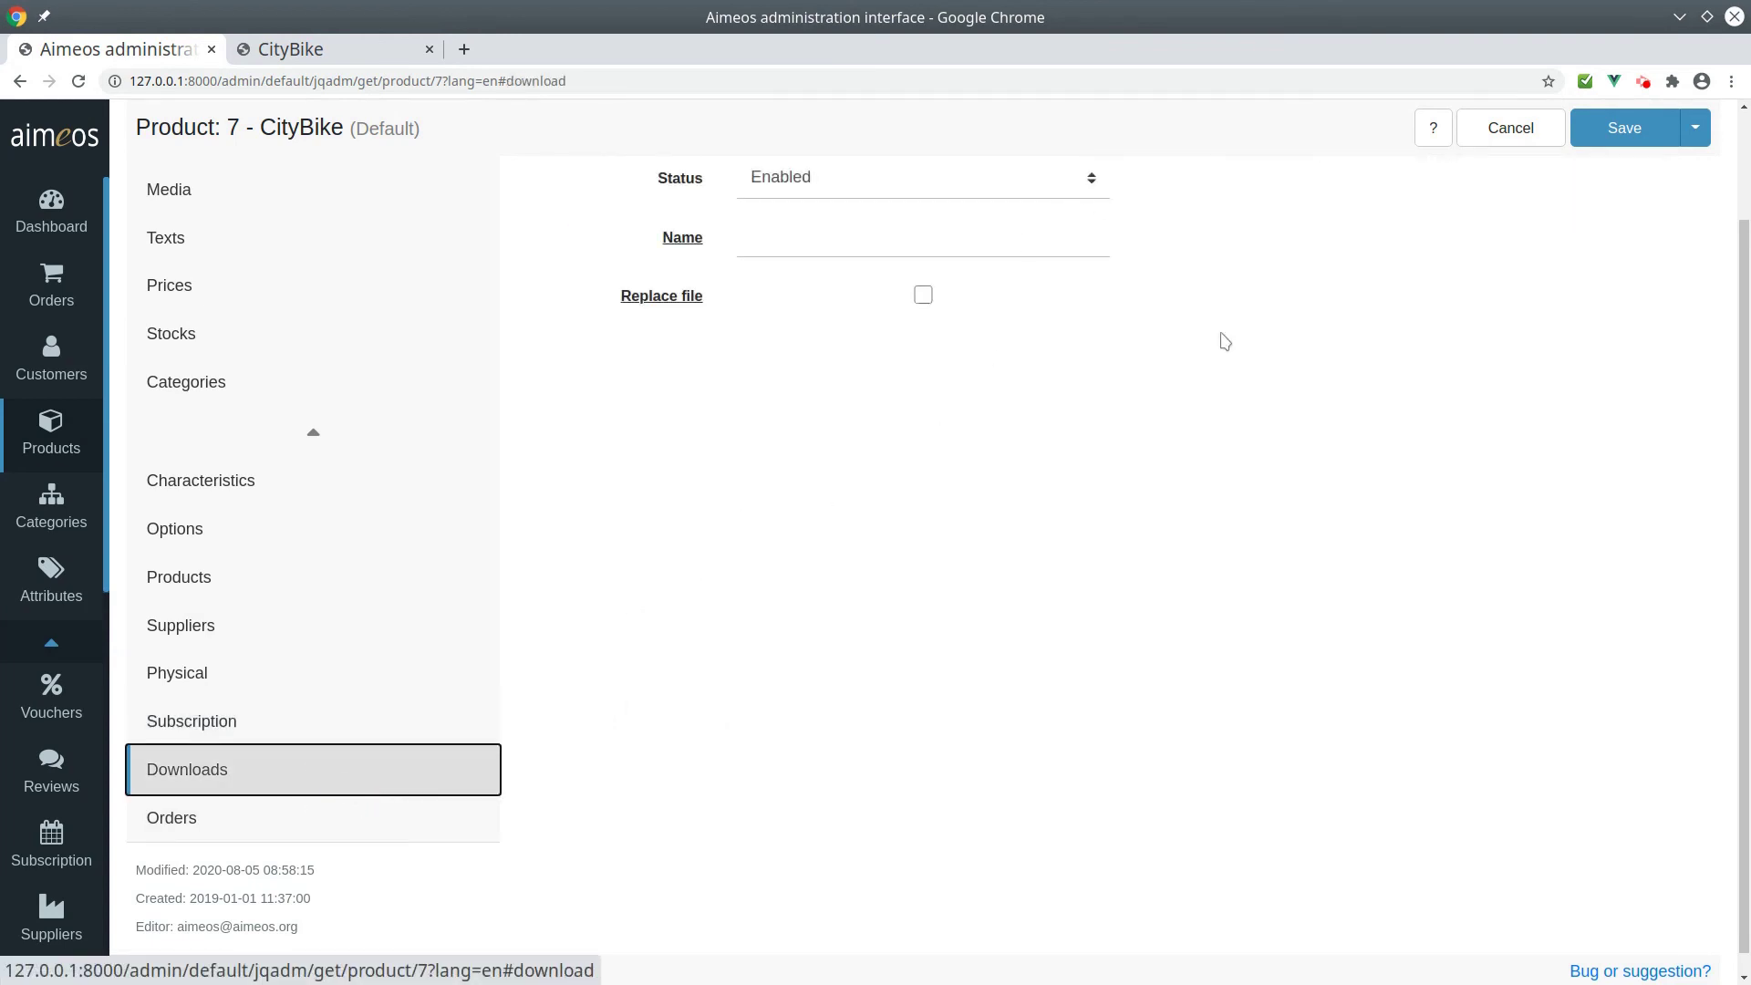
{"action": "scroll", "coordinate": [1253, 406], "scroll_direction": "up", "scroll_amount": 2}
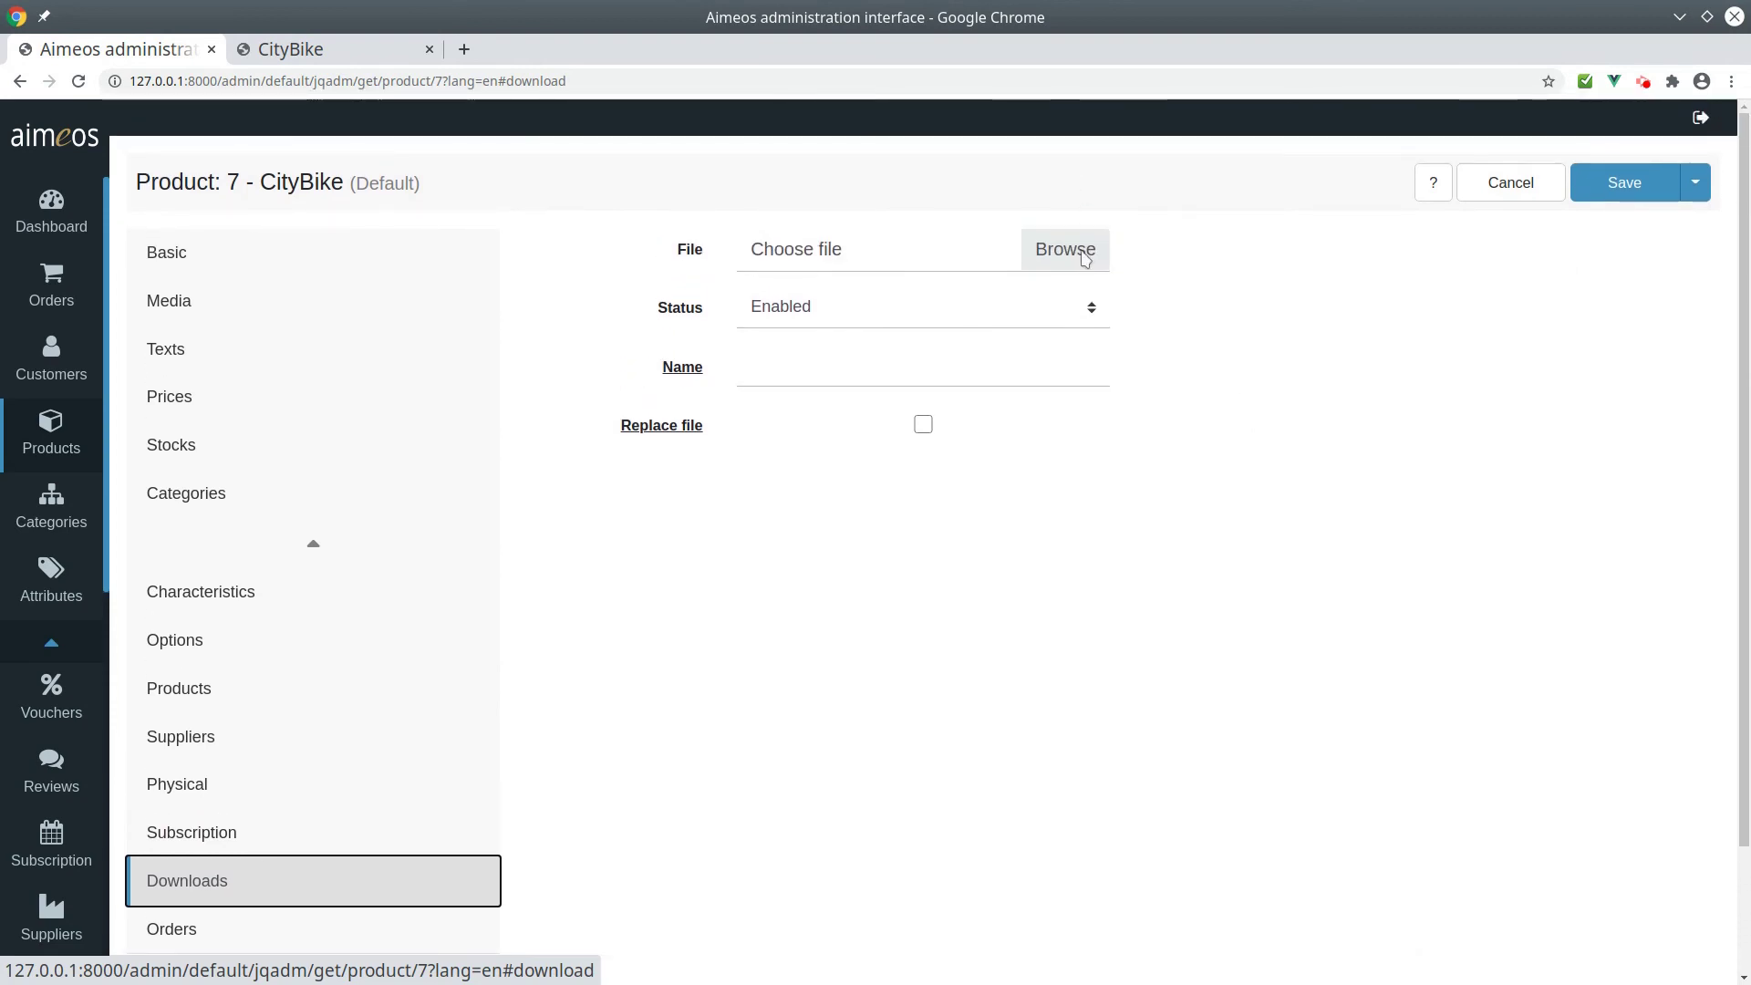
{"action": "left_click", "coordinate": [1070, 267]}
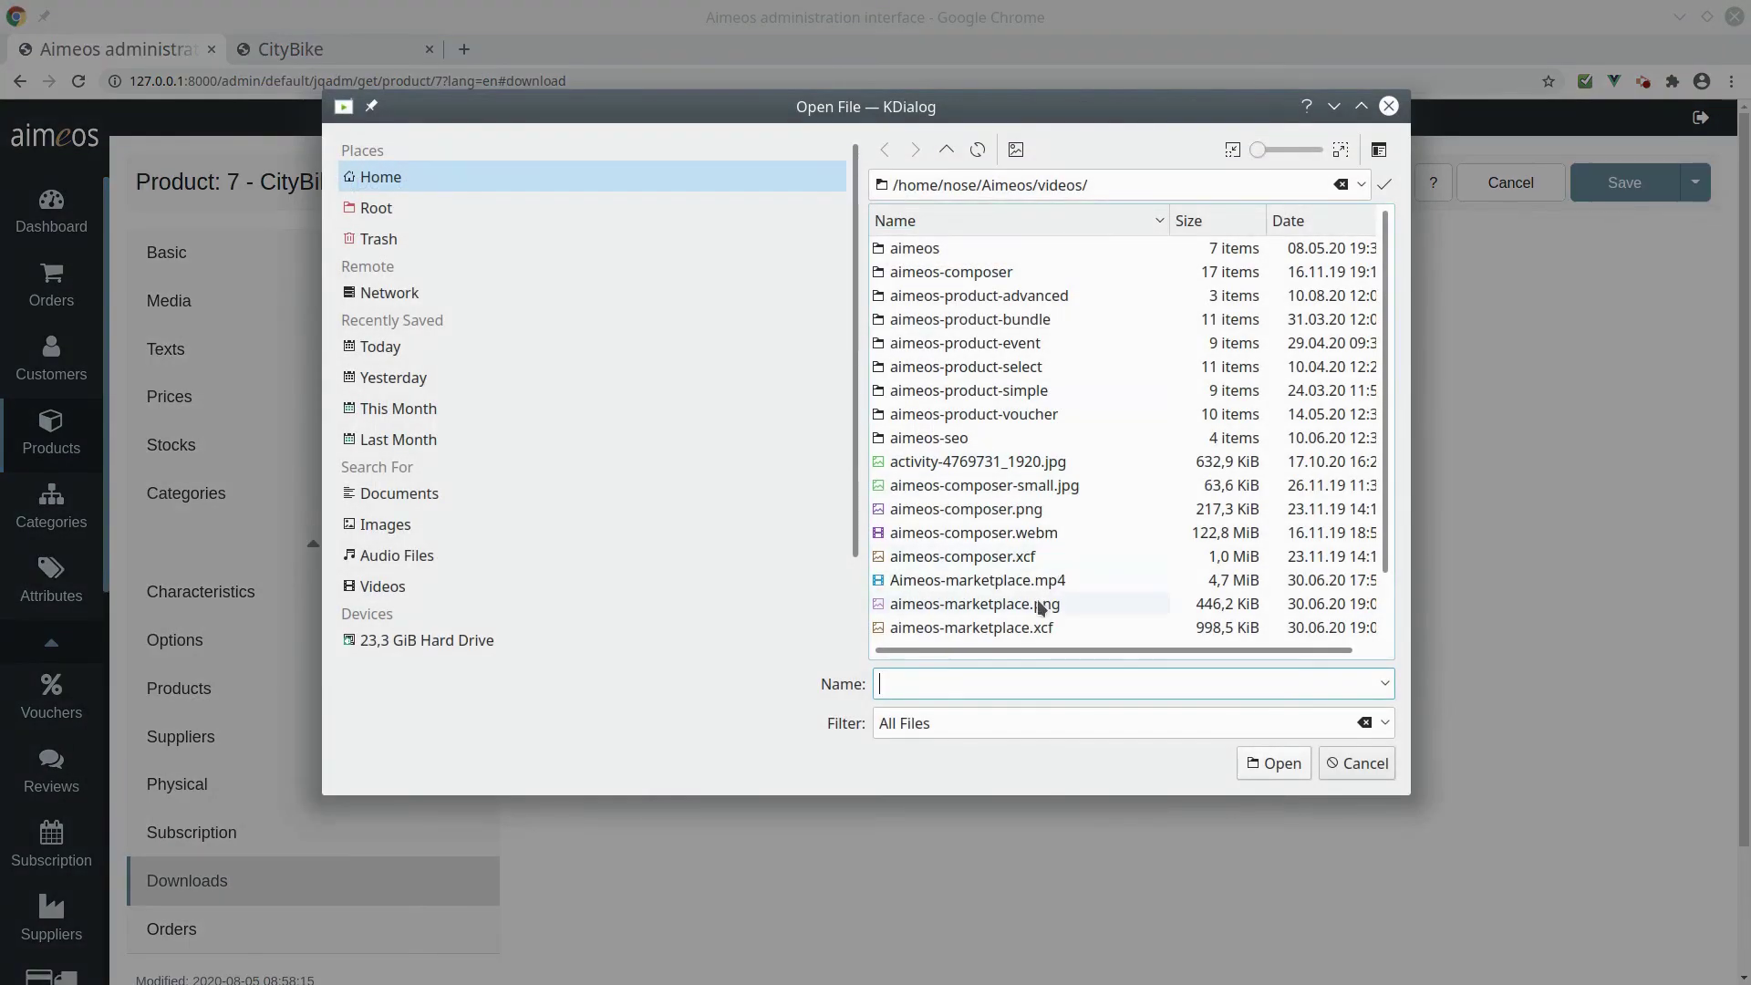
{"action": "scroll", "coordinate": [1021, 489], "scroll_direction": "down", "scroll_amount": 1}
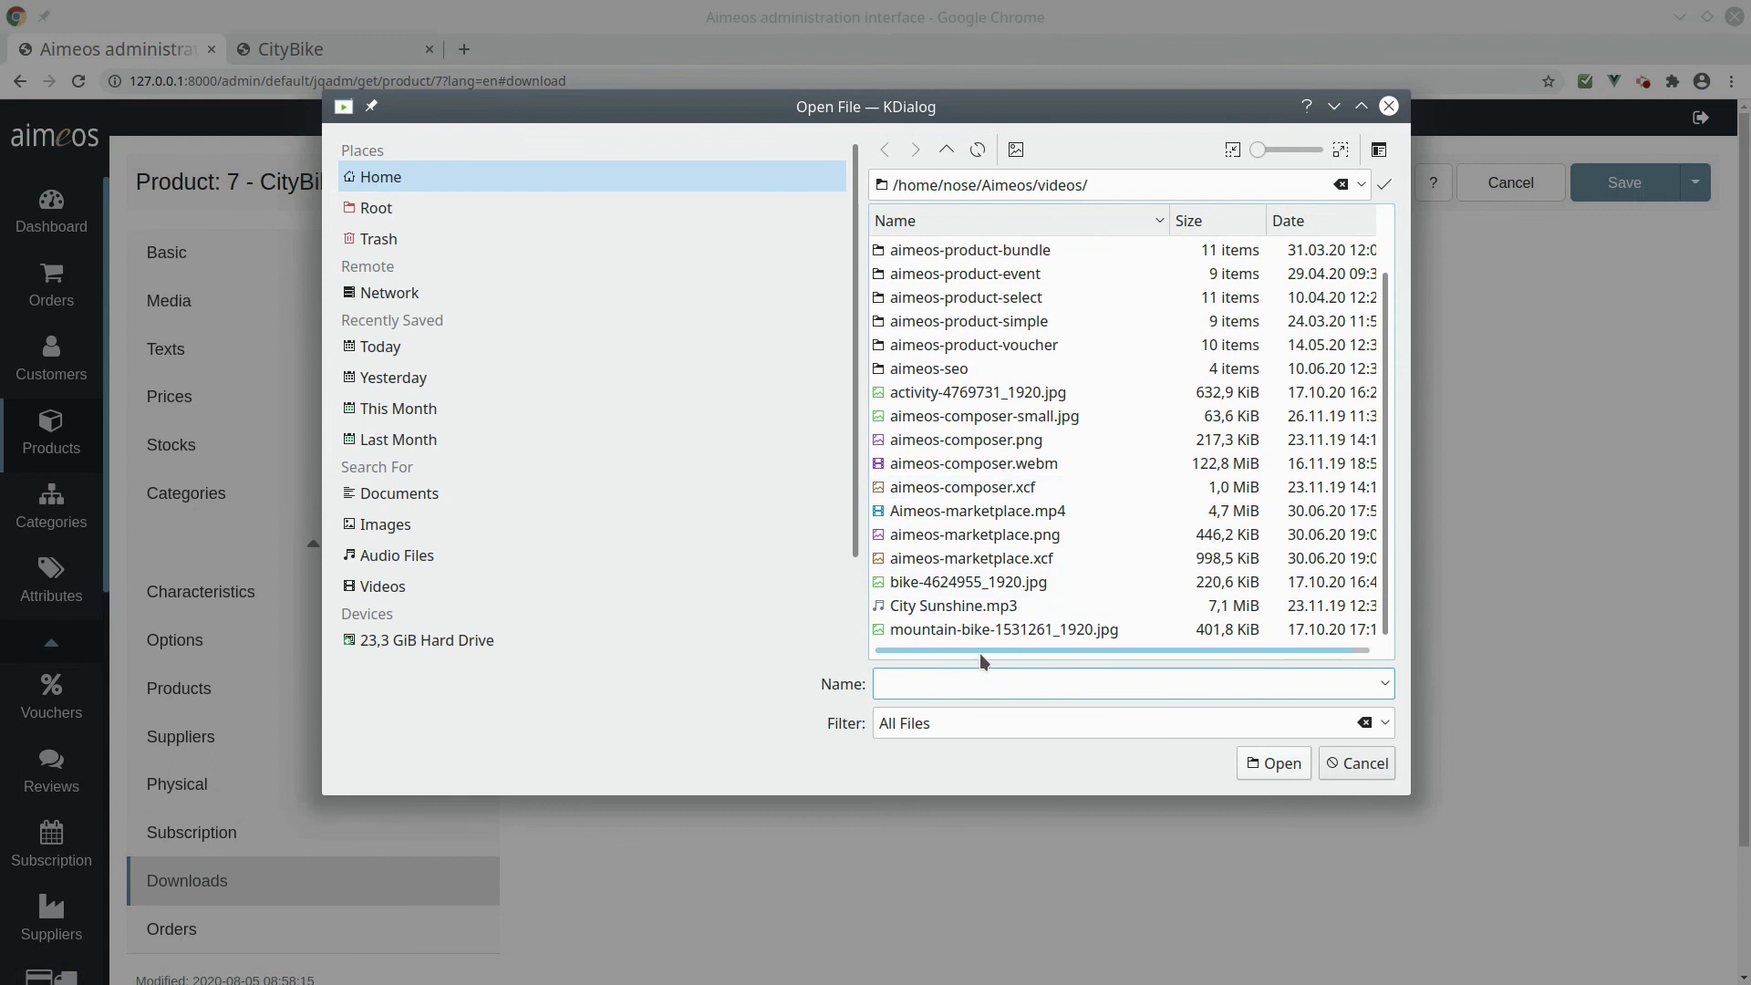
{"action": "double_click", "coordinate": [976, 392]}
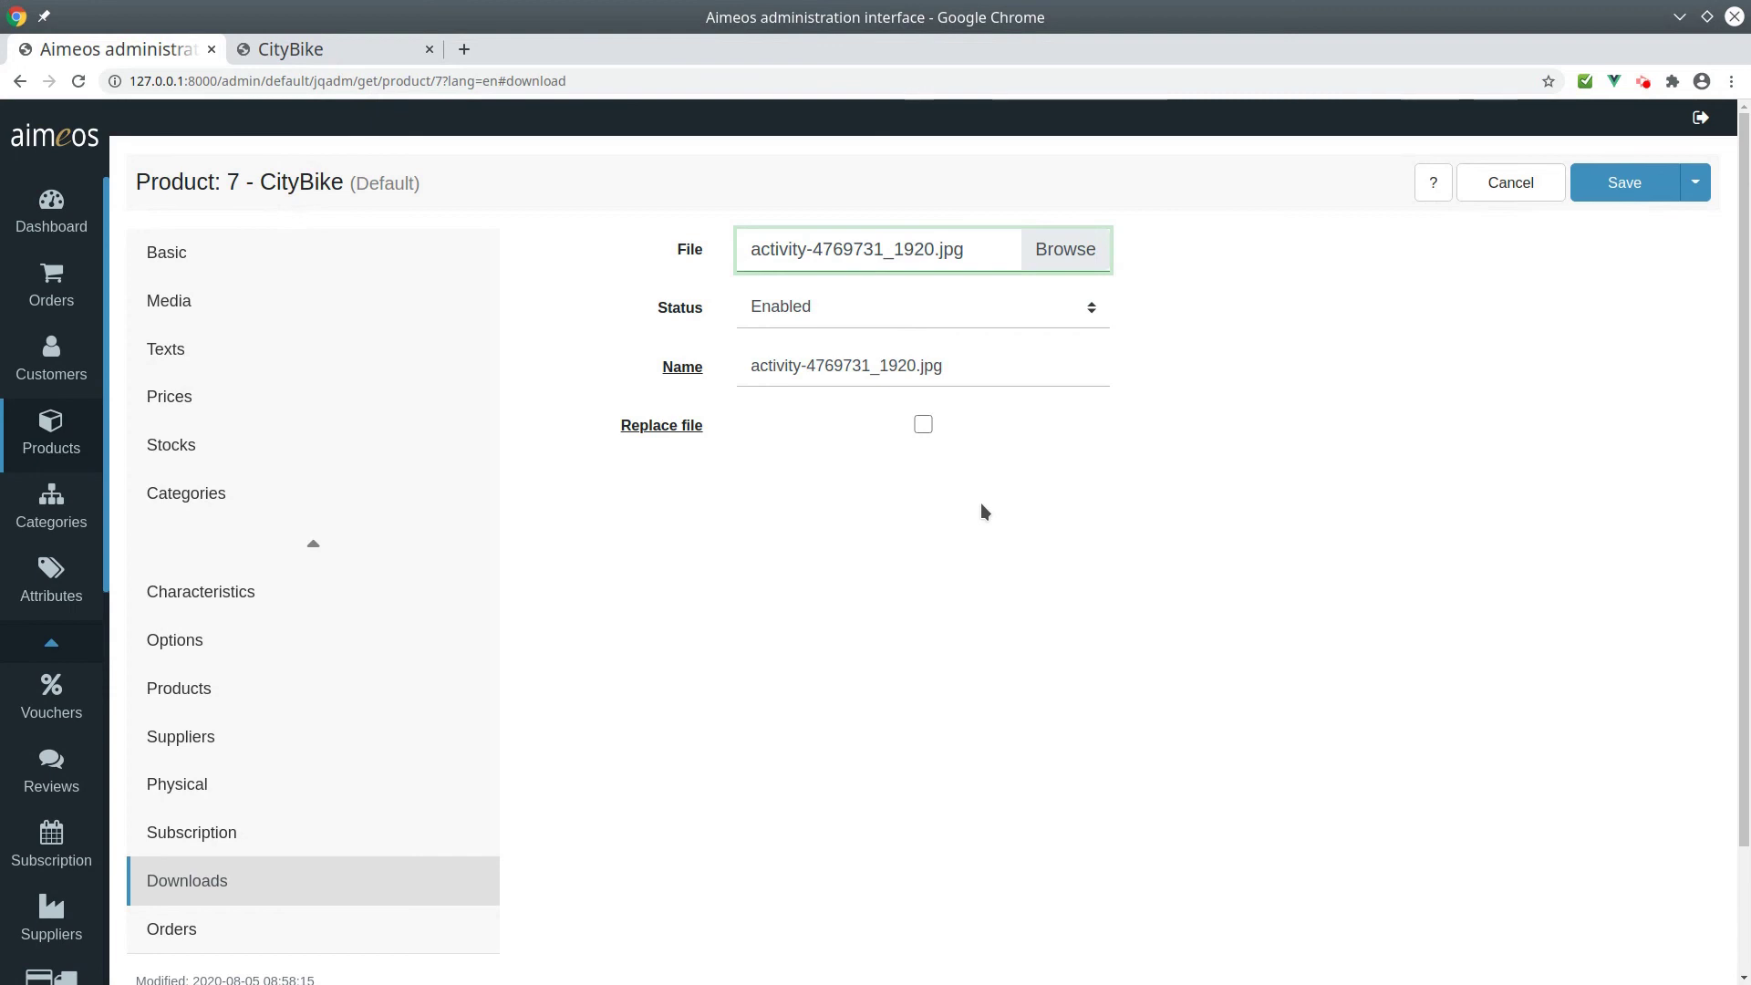
{"action": "left_click", "coordinate": [923, 424]}
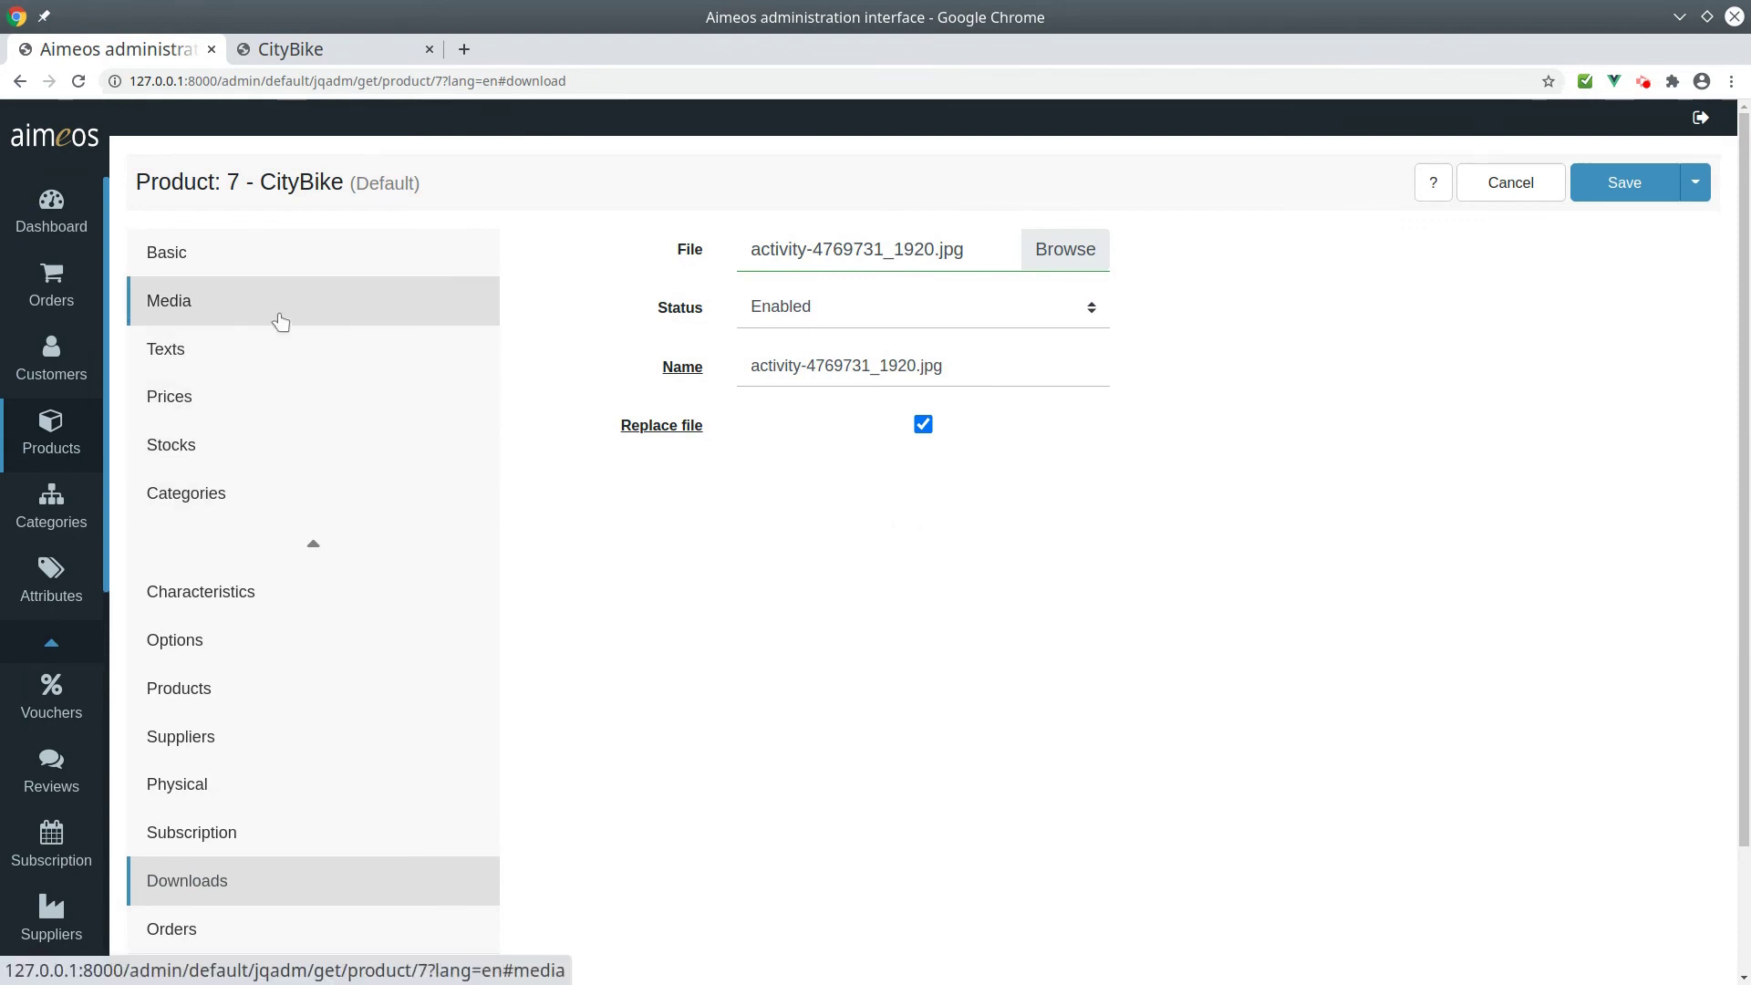
List CityBike's orders and open order 1 worth 600.00 EUR.
{"action": "left_click", "coordinate": [245, 937]}
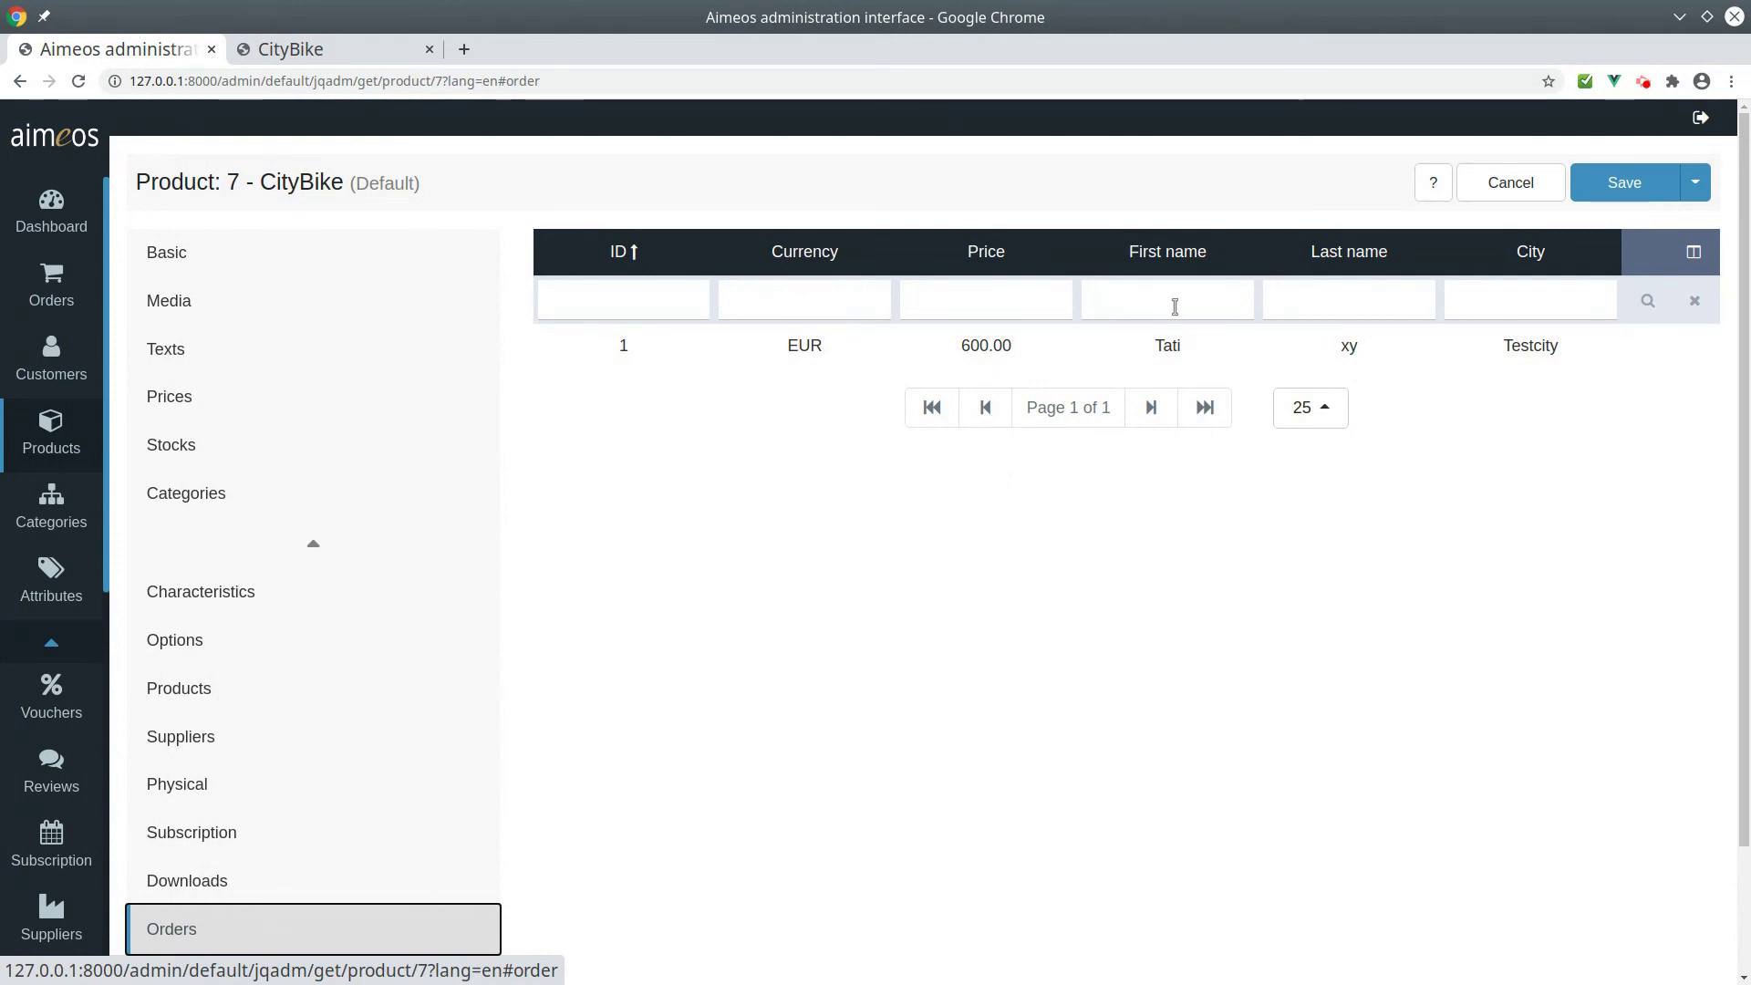
{"action": "left_click", "coordinate": [1322, 429]}
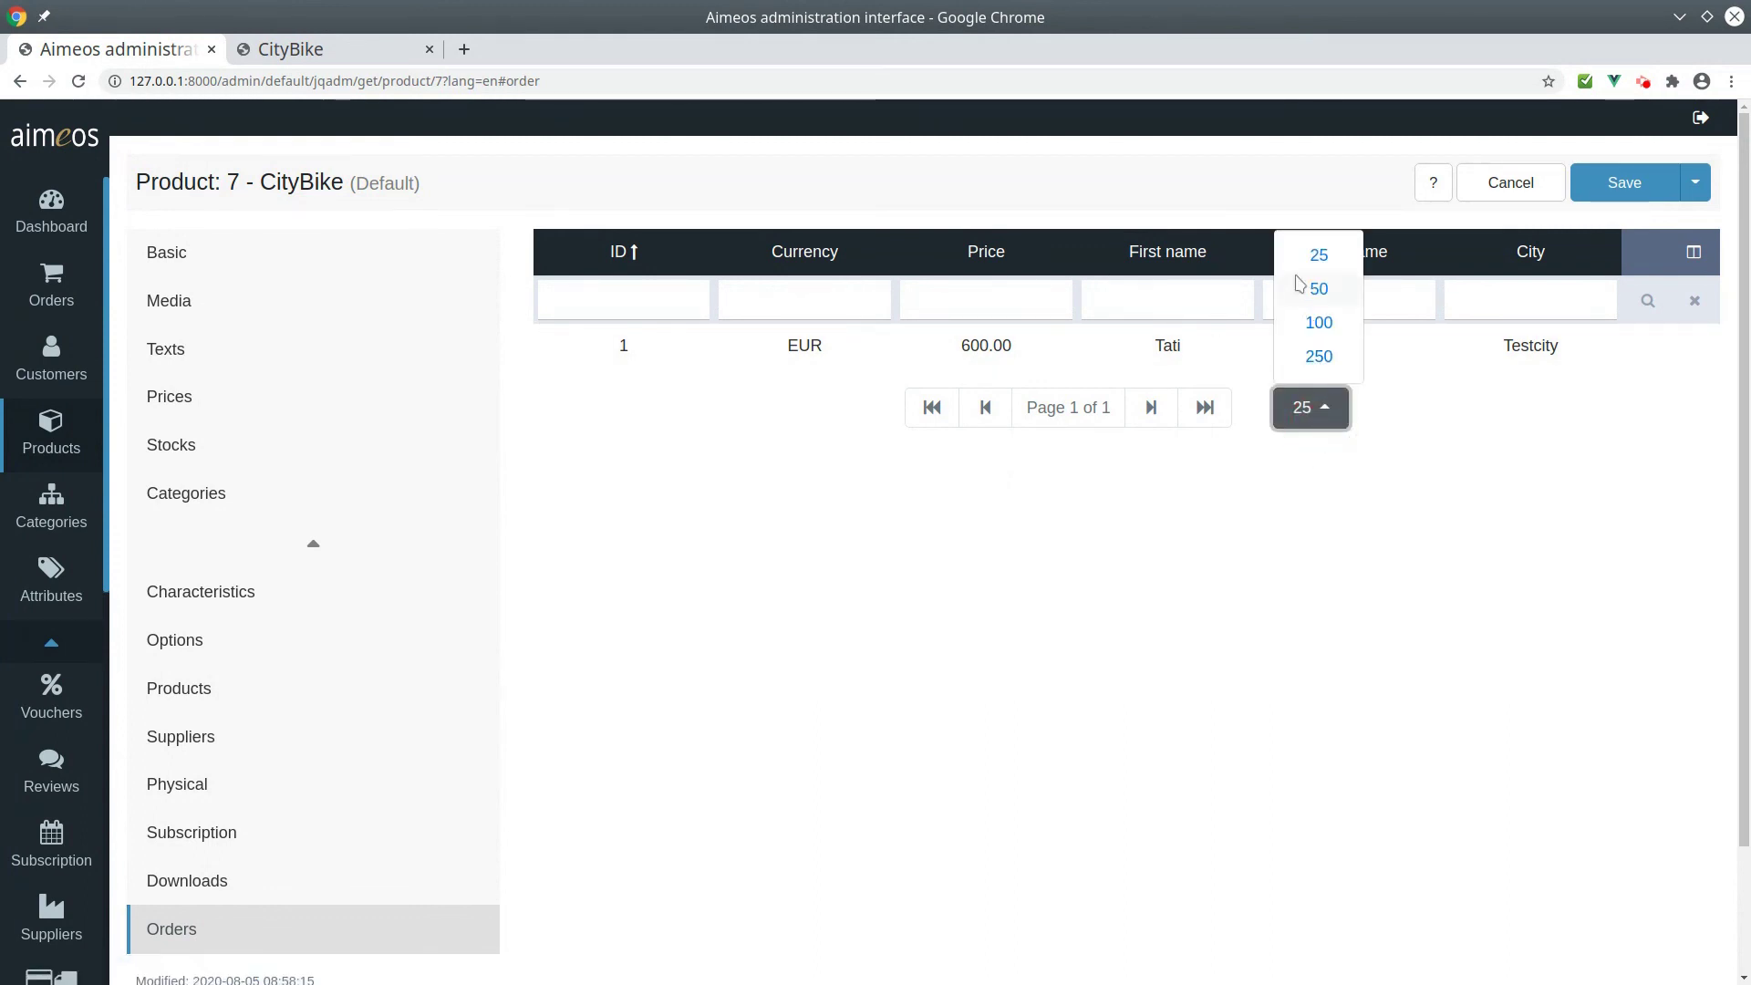
{"action": "left_click", "coordinate": [935, 623]}
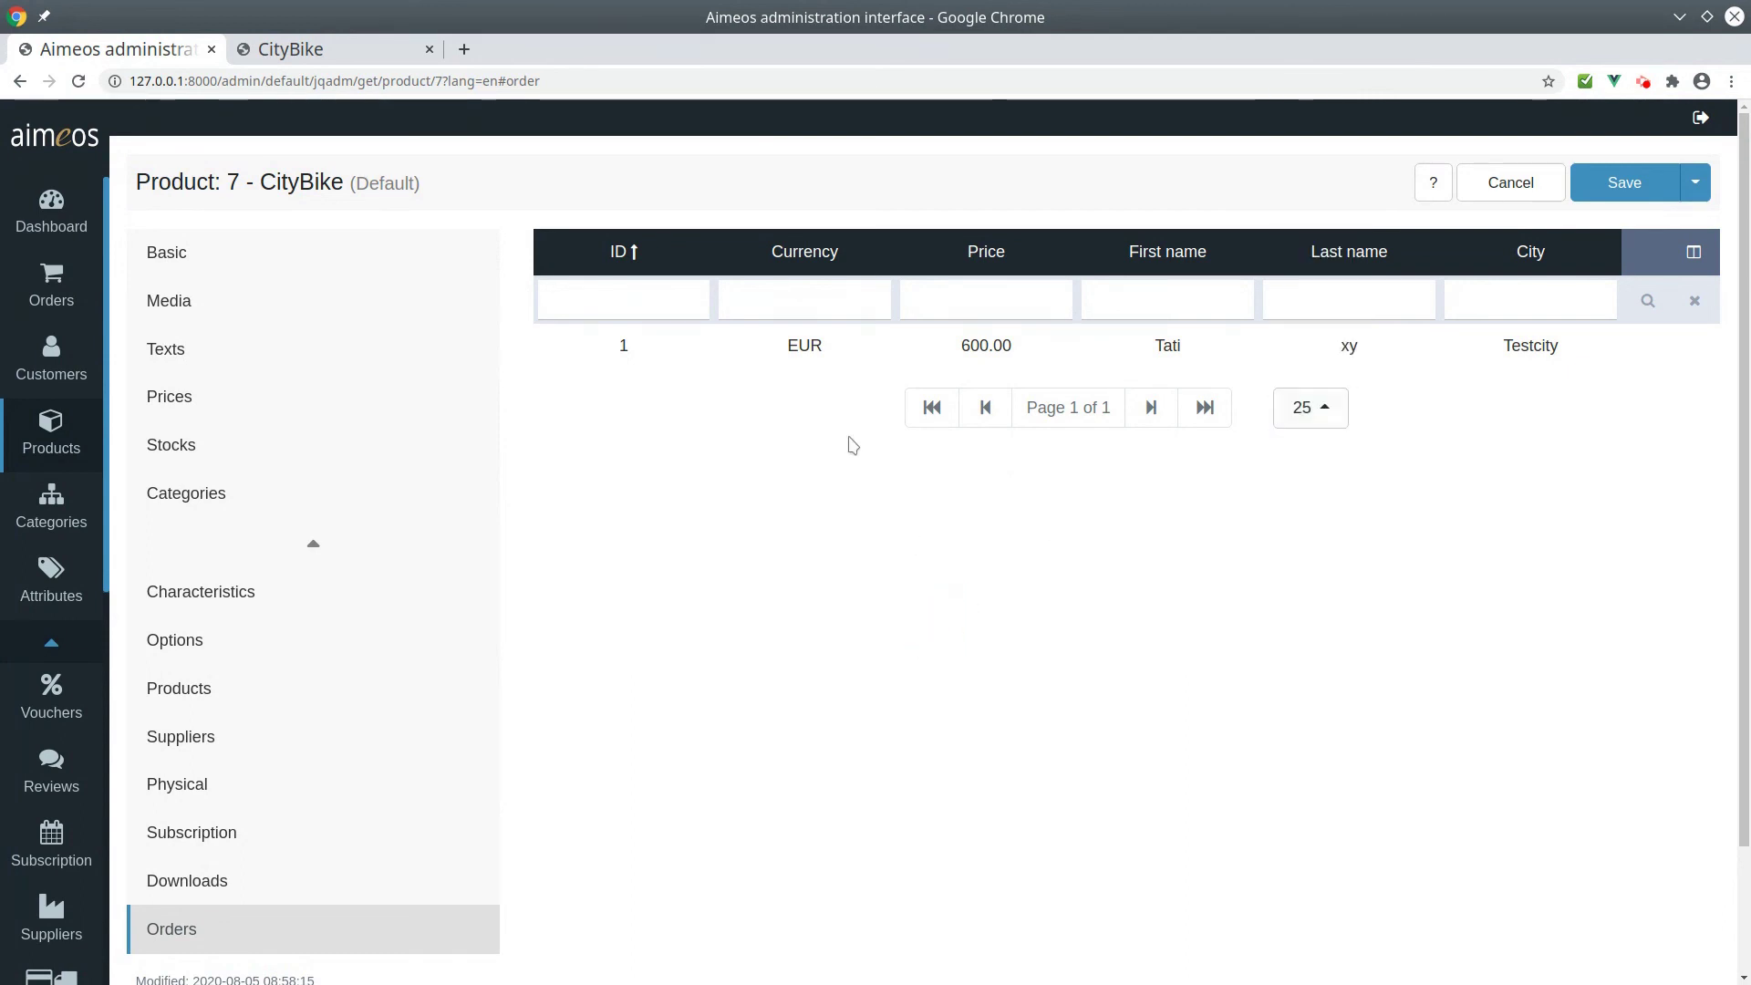
{"action": "left_click", "coordinate": [1001, 350]}
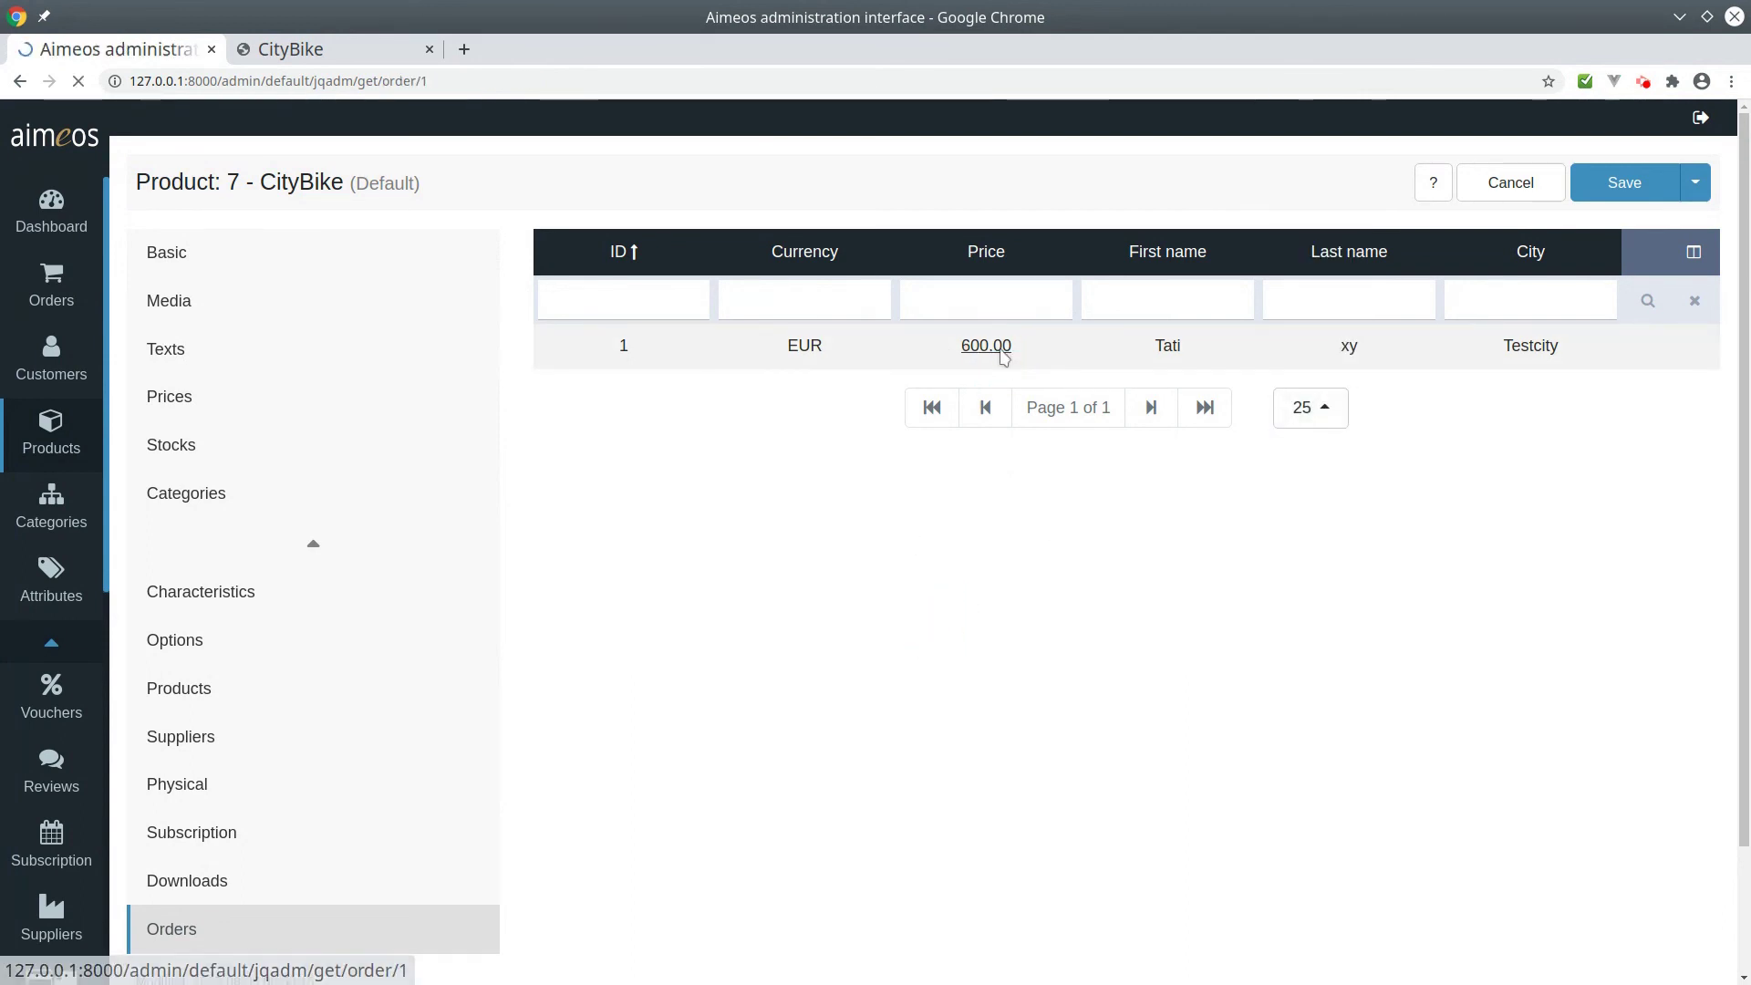